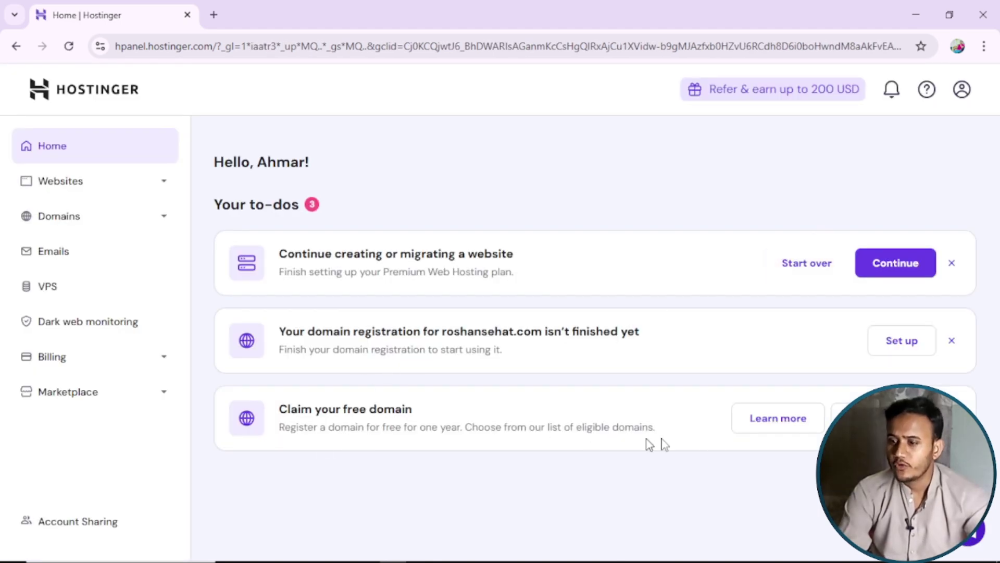
# Enter ahmarars with the .com ending, confirm it is available, and claim it free.
pyautogui.click(844, 417)
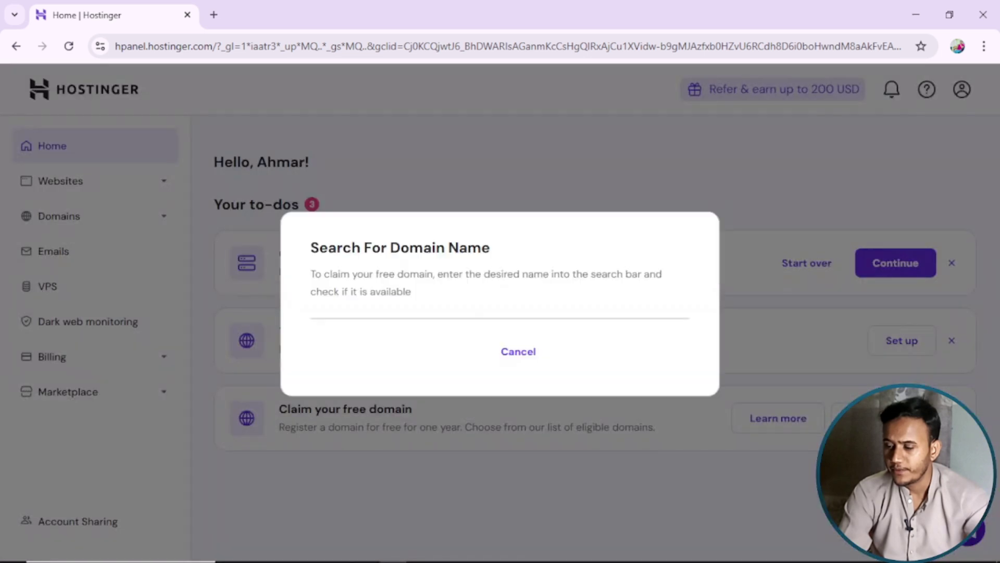
pyautogui.click(388, 318)
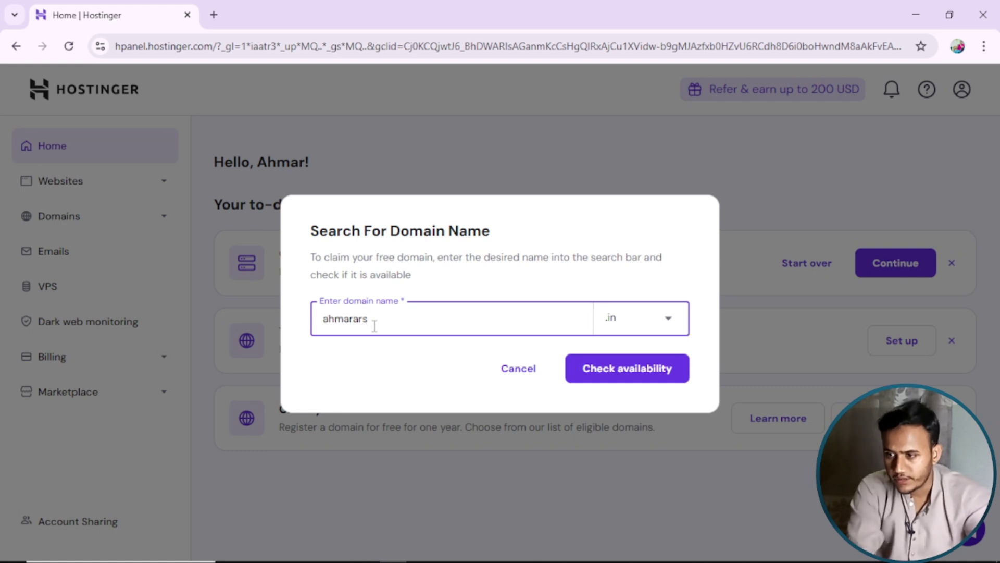
pyautogui.moveTo(374, 326); pyautogui.dragTo(264, 321)
pyautogui.click(251, 318)
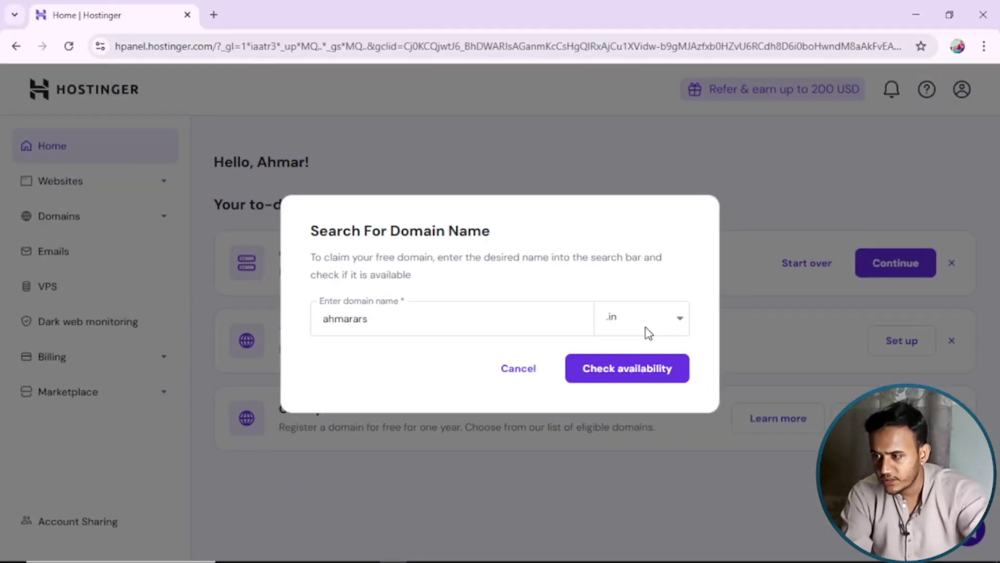
pyautogui.click(651, 320)
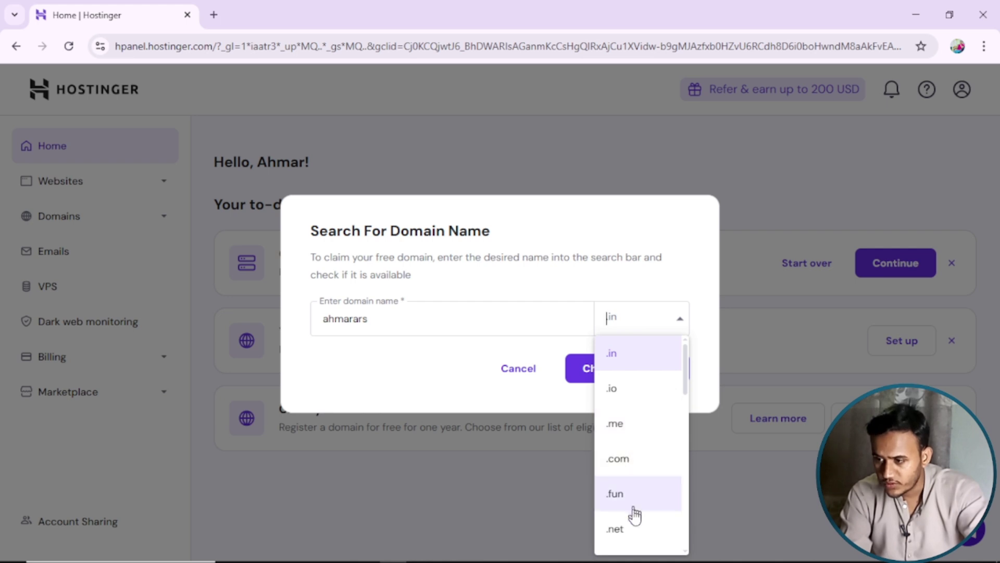
pyautogui.scroll(-1, 632, 513)
pyautogui.click(632, 386)
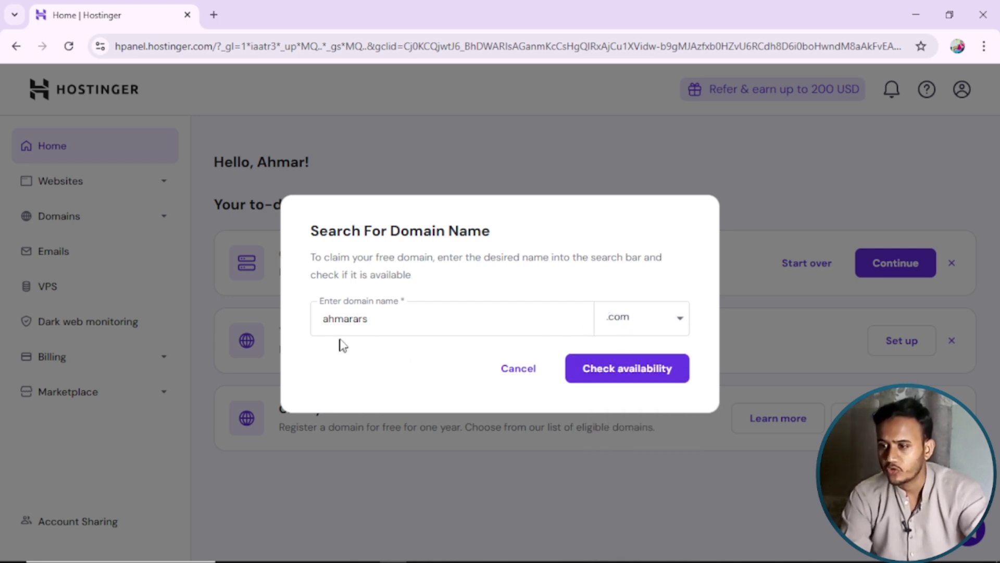
pyautogui.click(607, 385)
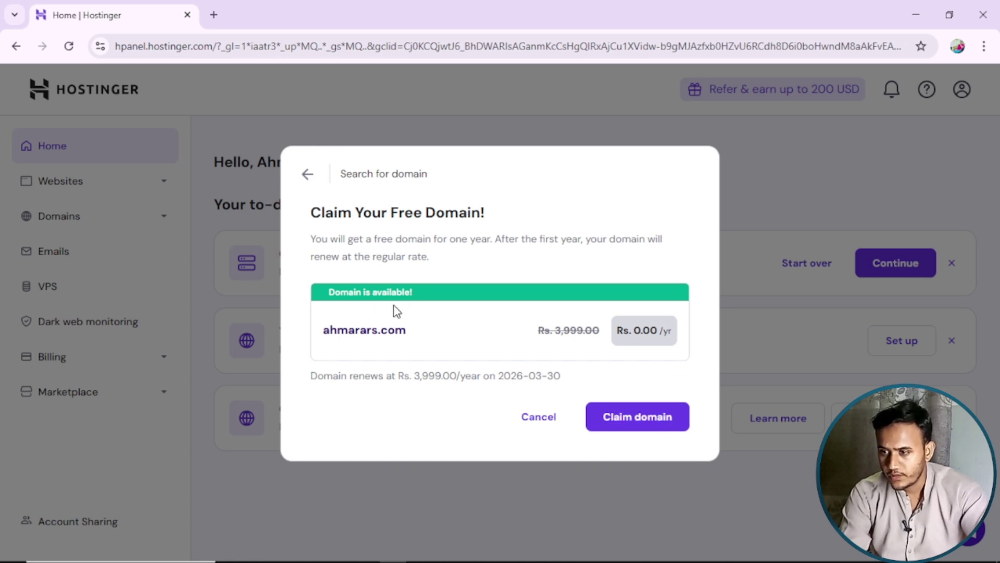
pyautogui.click(630, 419)
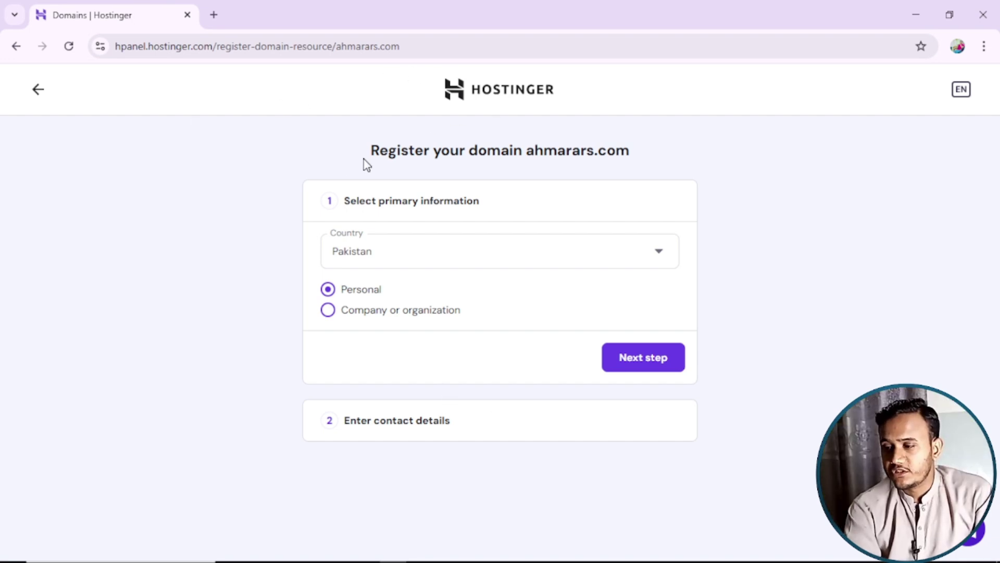
# Move on to the contact details form and finish registering ahmarars.com.
pyautogui.moveTo(365, 160); pyautogui.dragTo(651, 153)
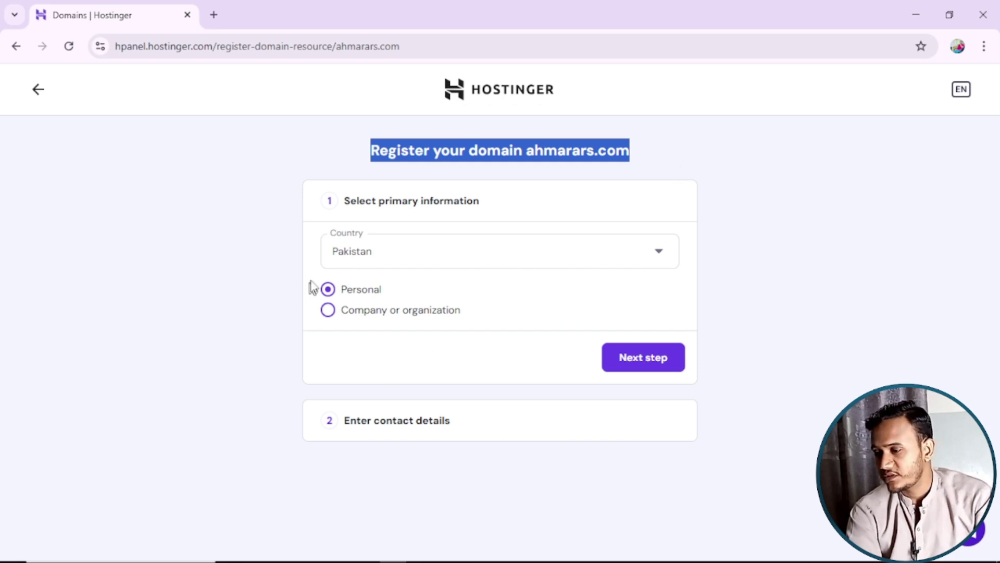
pyautogui.click(647, 359)
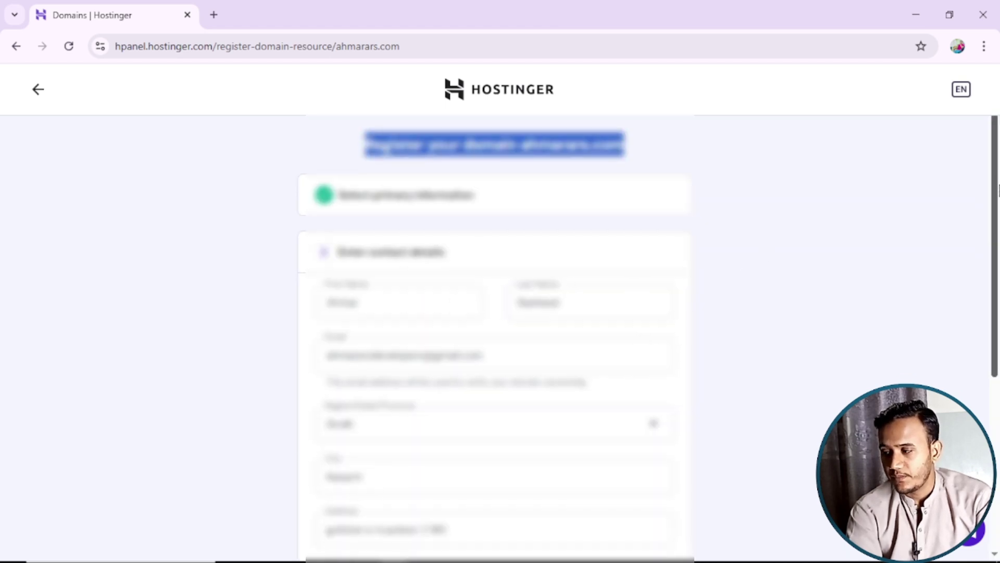
pyautogui.moveTo(996, 188); pyautogui.dragTo(980, 338)
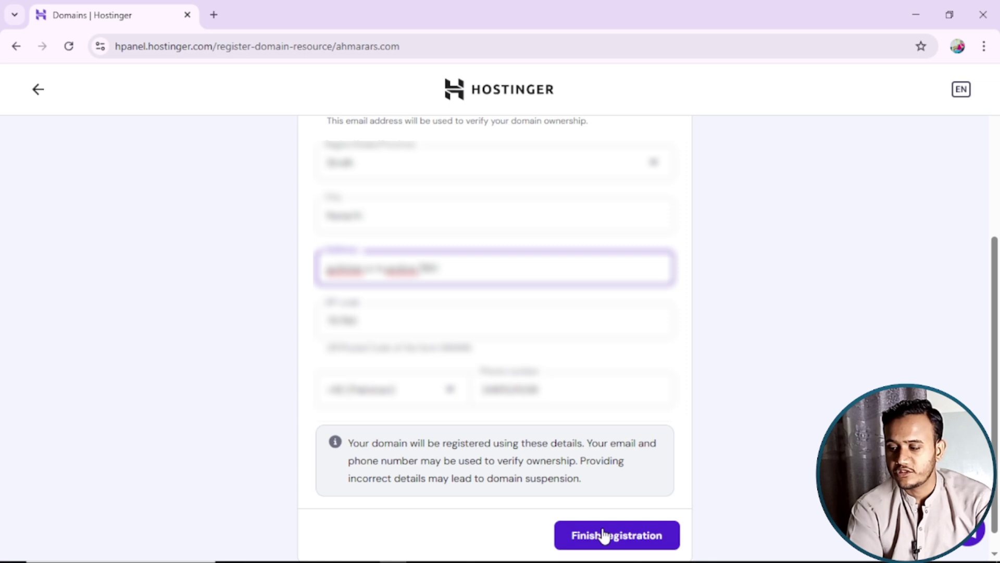
pyautogui.click(603, 535)
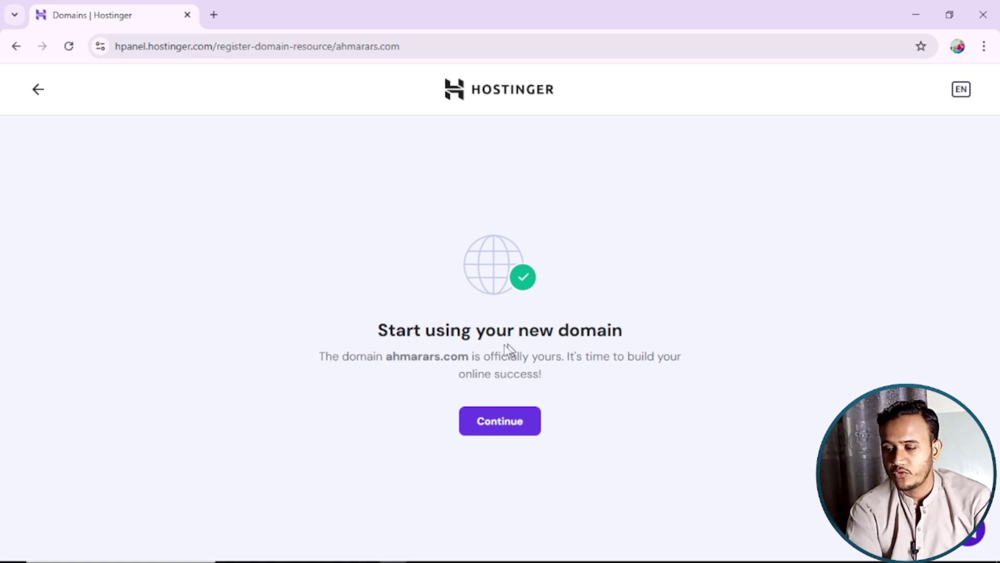
# Continue past the confirmation and check ahmarars.com, expiring 2026-03-31, on the Home dashboard's Domains card.
pyautogui.click(513, 424)
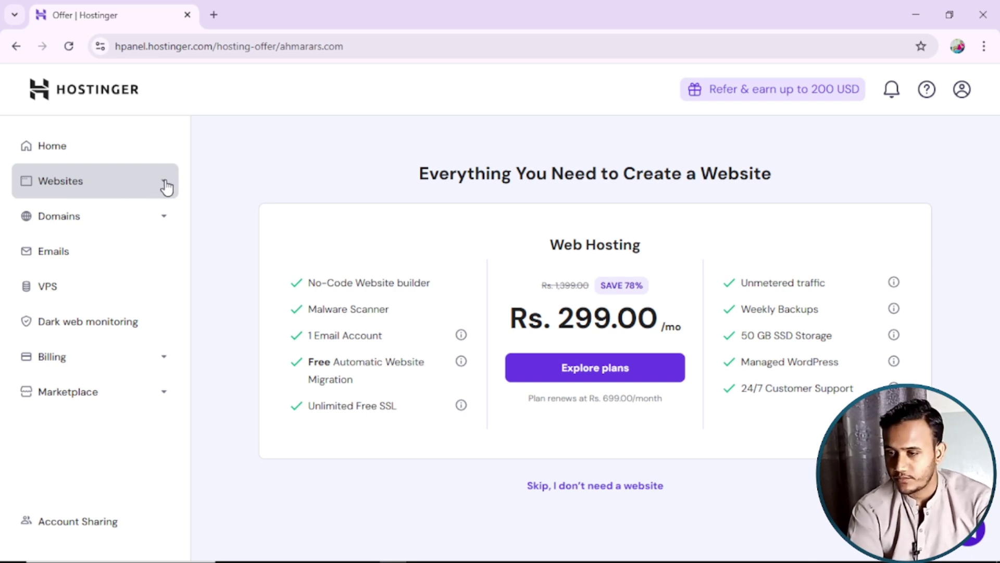
pyautogui.click(165, 183)
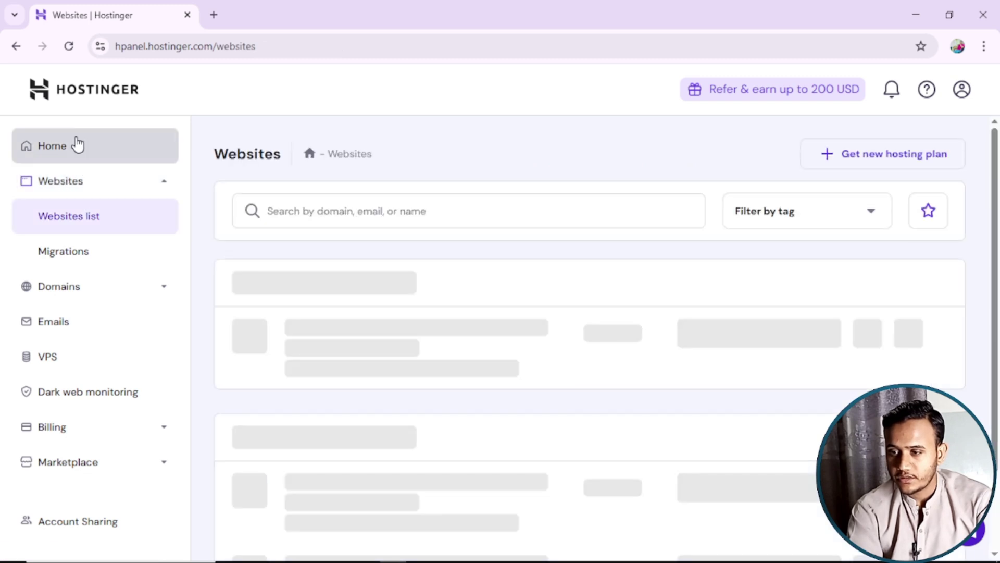
pyautogui.click(78, 143)
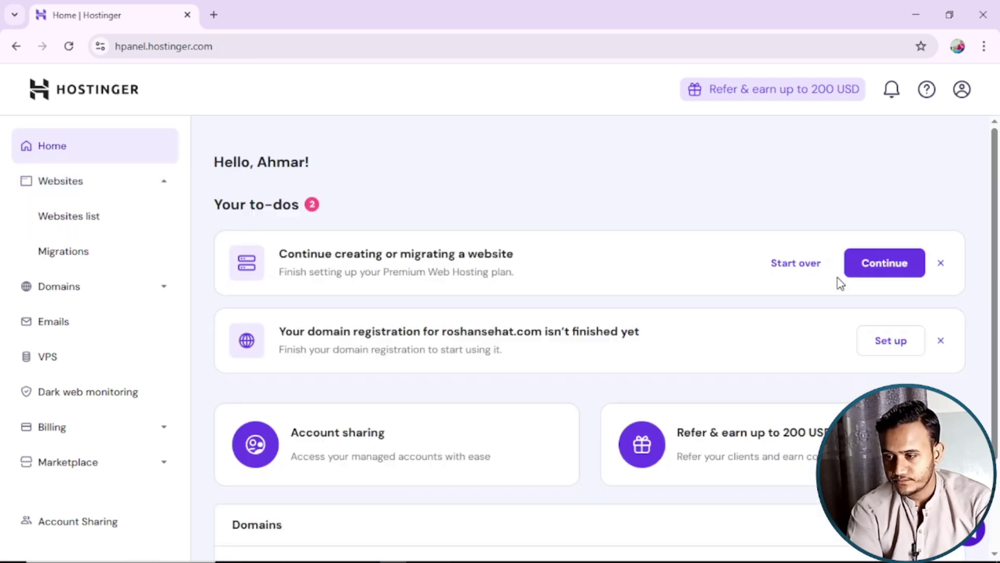
pyautogui.scroll(-2, 839, 283)
pyautogui.scroll(2, 840, 283)
pyautogui.scroll(-2, 543, 273)
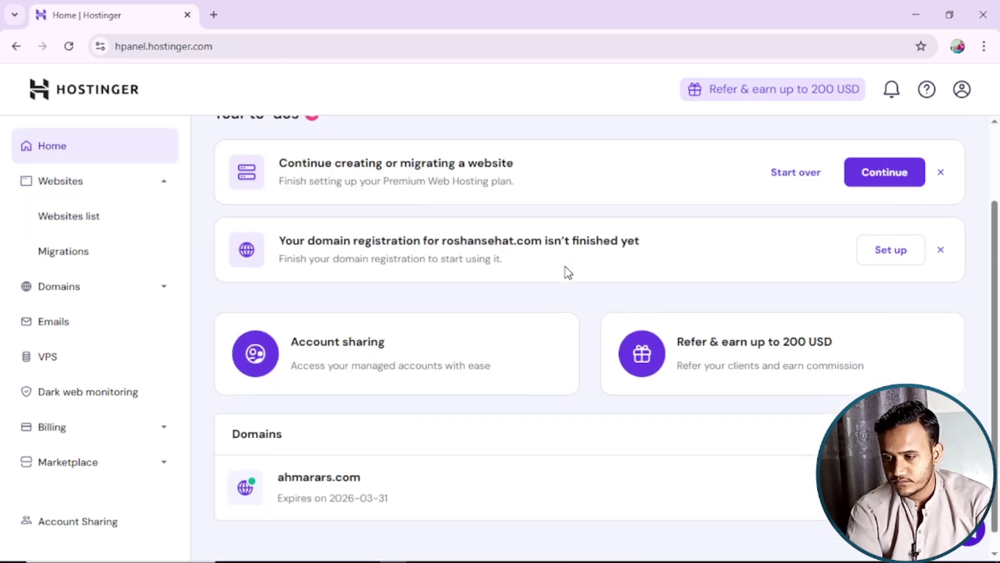
pyautogui.scroll(-1, 567, 272)
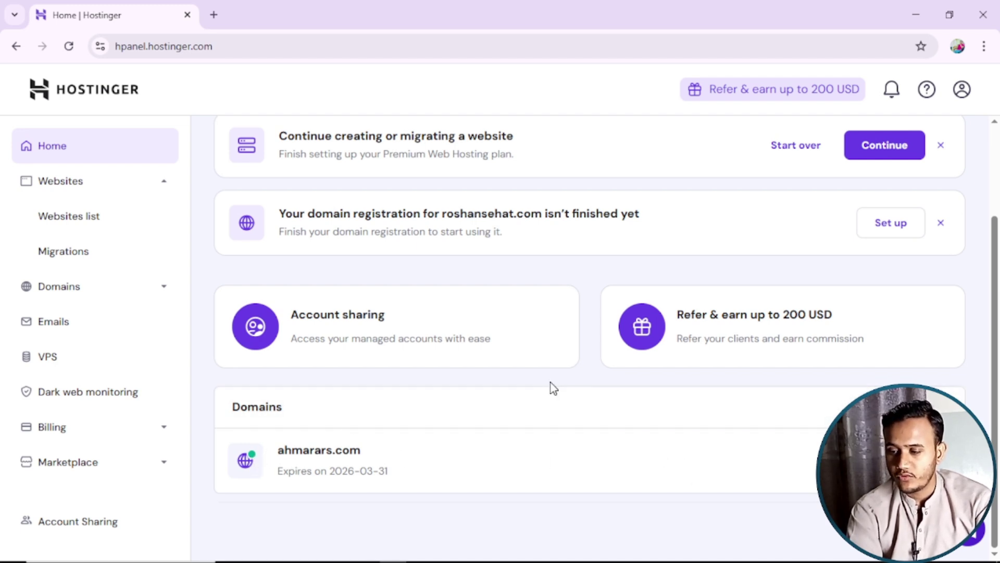
pyautogui.scroll(1, 555, 388)
pyautogui.scroll(3, 554, 388)
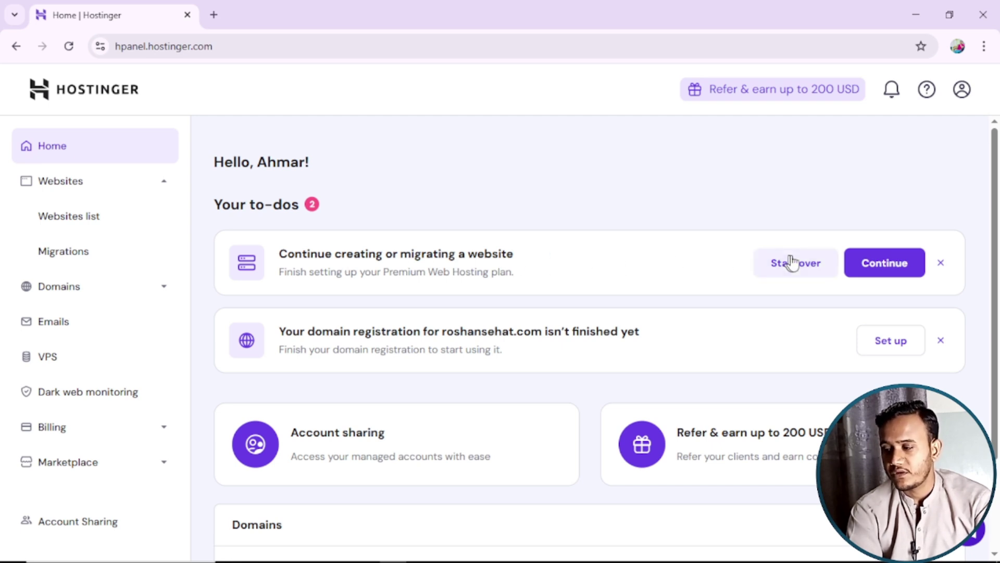
# Resume the to-do, choosing Myself, Create a website, and WordPress as the platform.
pyautogui.click(872, 267)
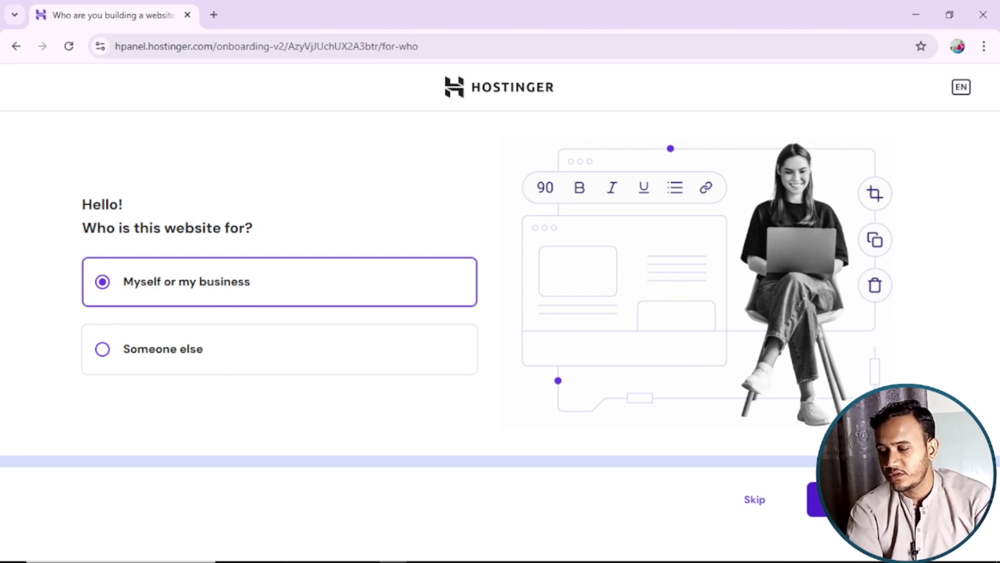
pyautogui.click(820, 499)
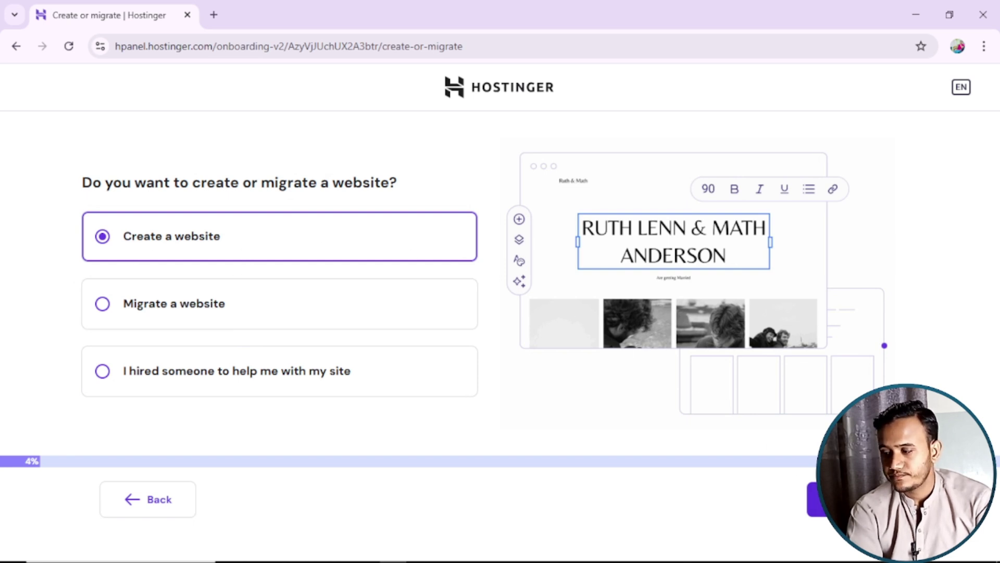
pyautogui.click(821, 499)
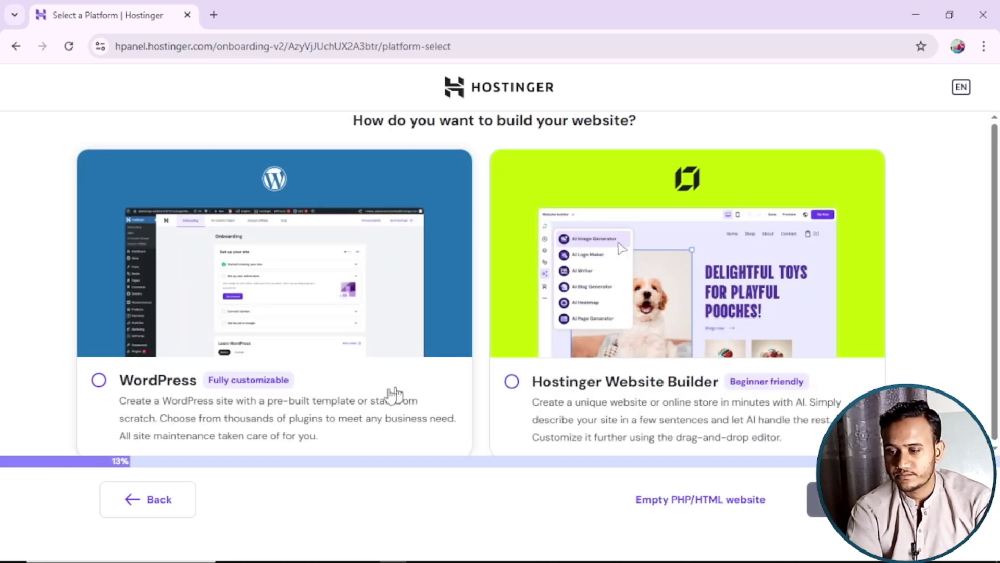
pyautogui.click(92, 383)
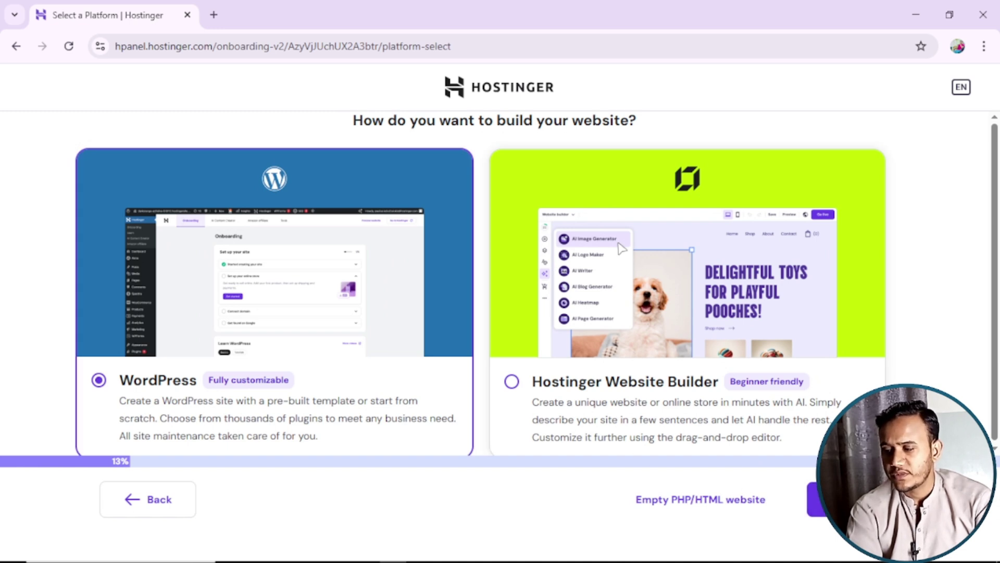
pyautogui.click(821, 499)
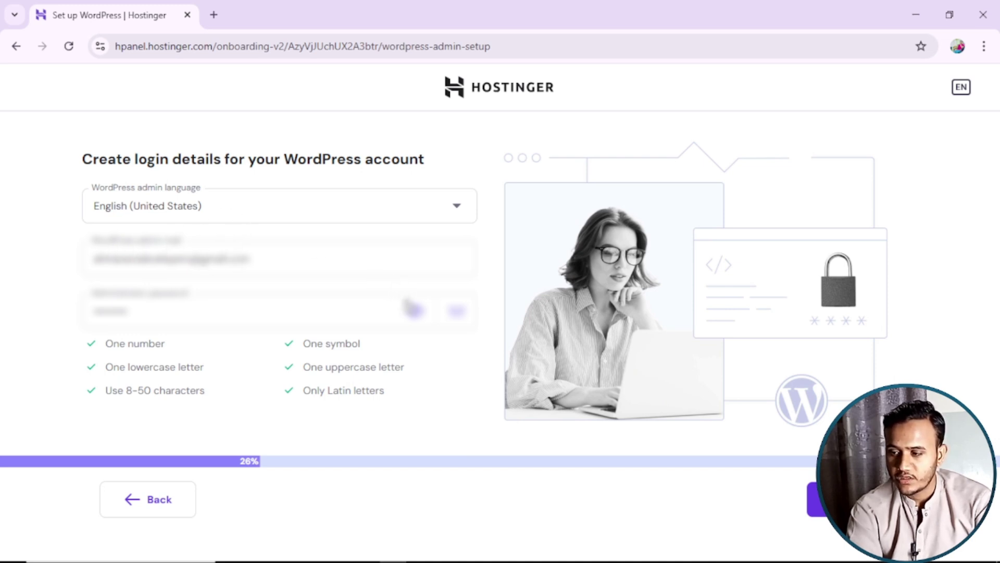
# Replace the WordPress admin password with a new one and save the login details.
pyautogui.click(413, 312)
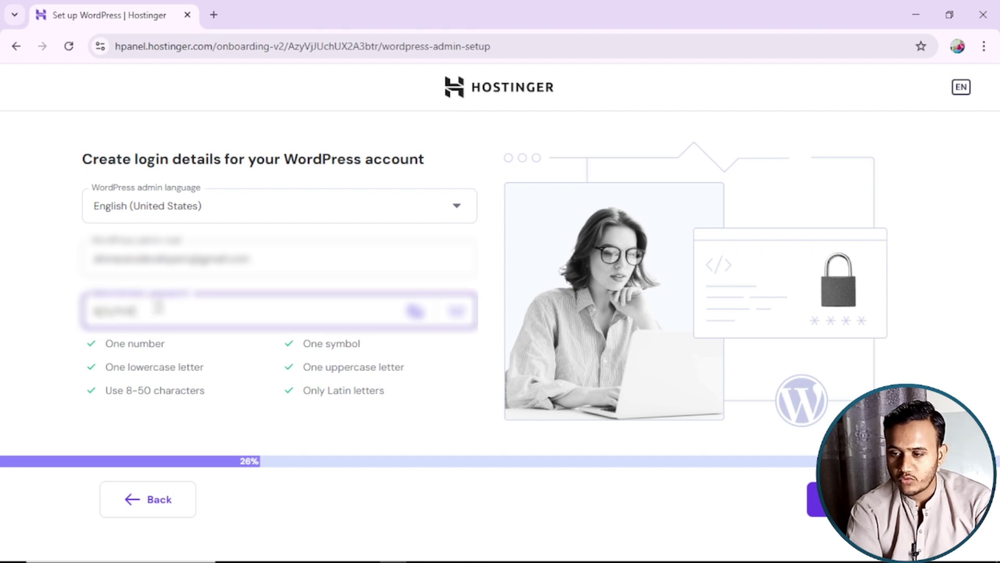
pyautogui.moveTo(156, 307); pyautogui.dragTo(49, 323)
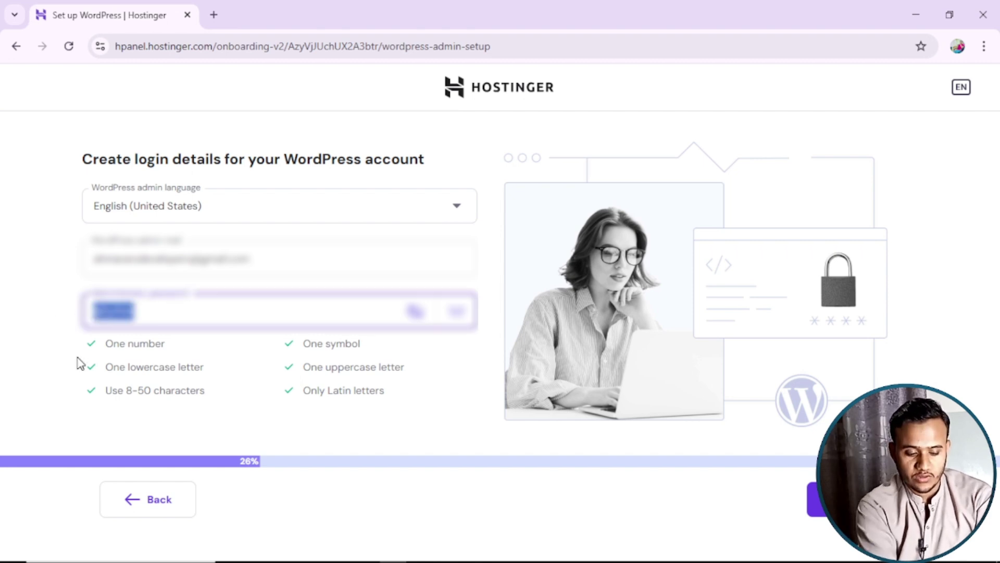
pyautogui.press('BackSpace')
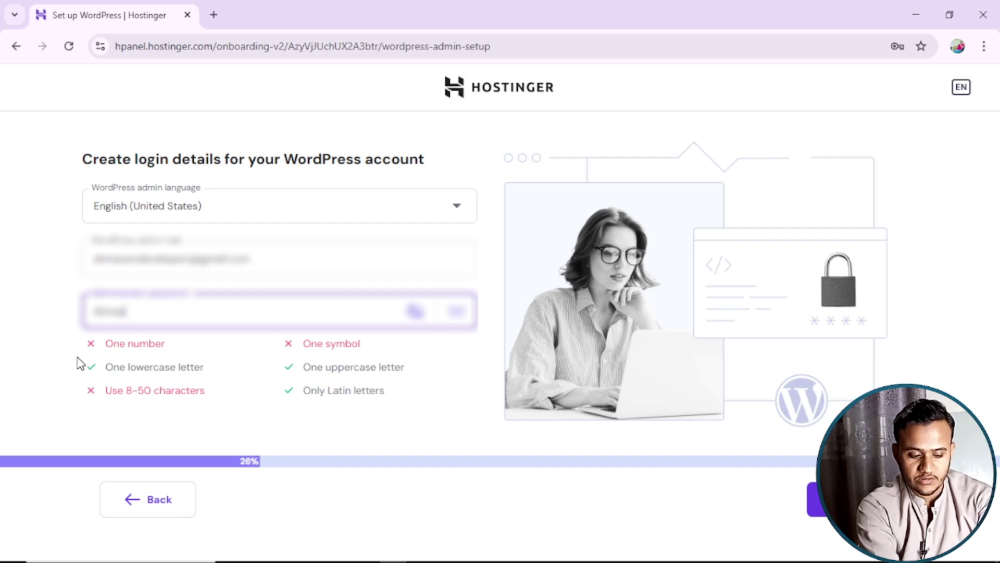
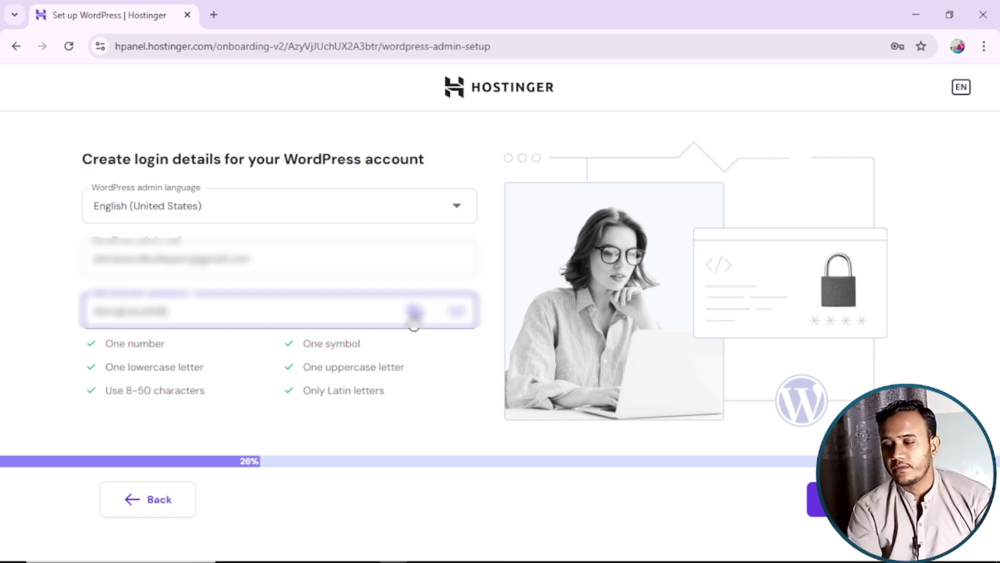
pyautogui.click(414, 314)
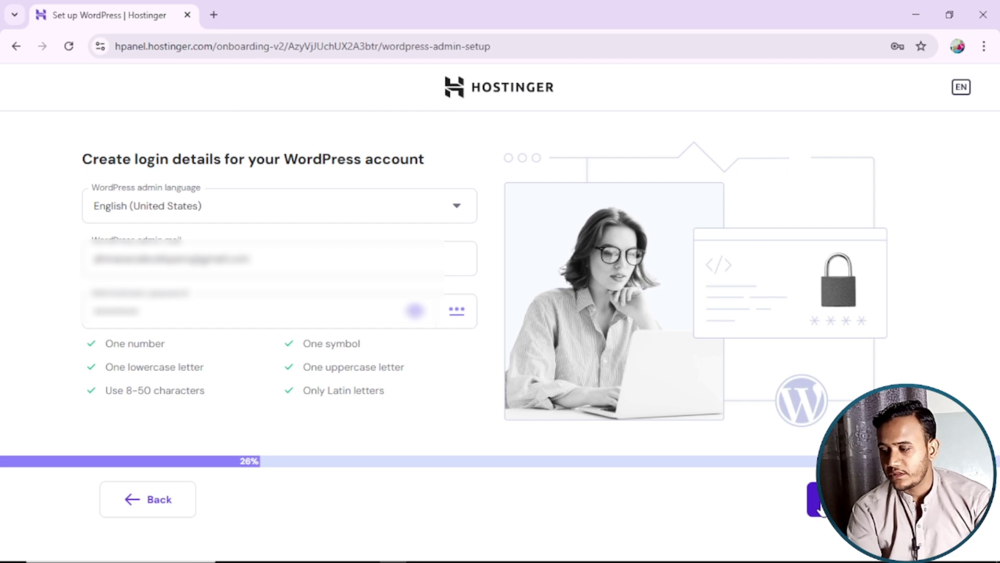
pyautogui.click(821, 509)
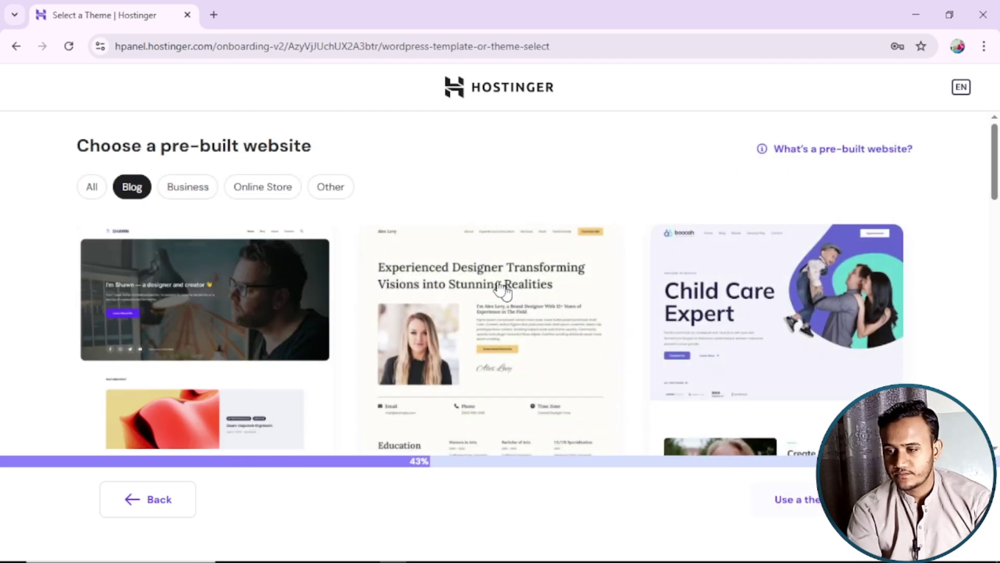
# Skip the Other templates, keep the Twenty Twenty-Five theme, and reach plugin selection at 61%.
pyautogui.click(328, 192)
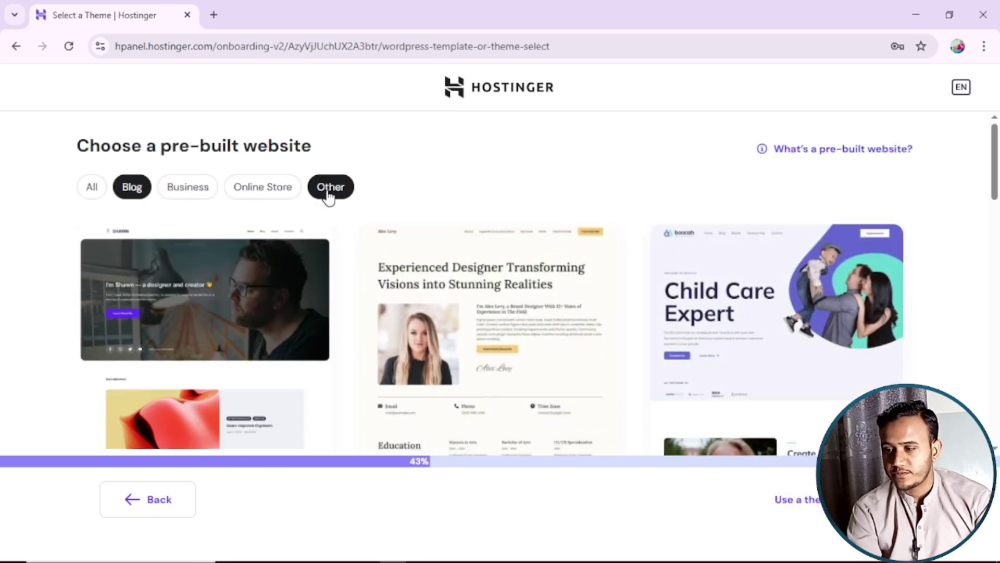
pyautogui.scroll(-1, 430, 174)
pyautogui.scroll(1, 400, 233)
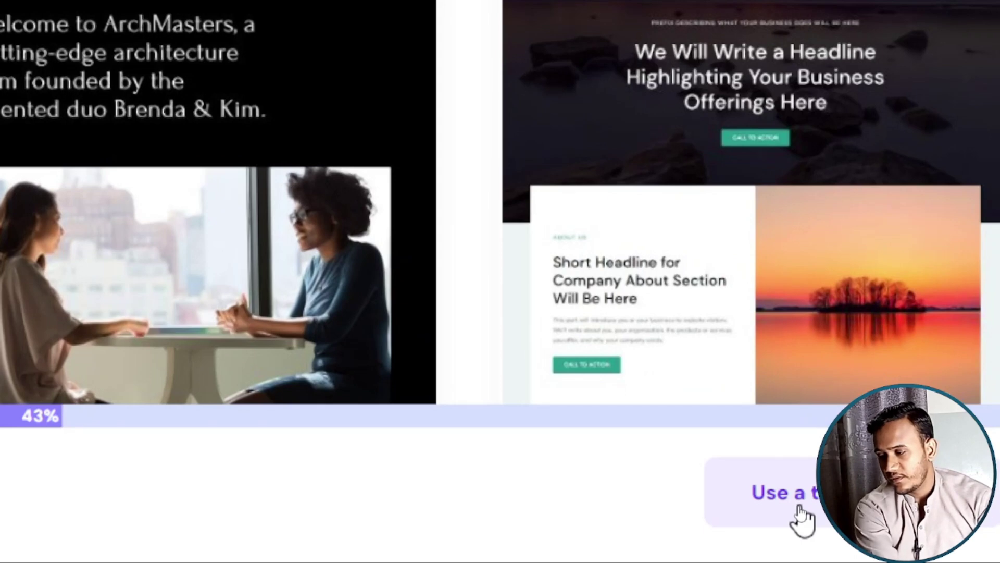
pyautogui.click(800, 507)
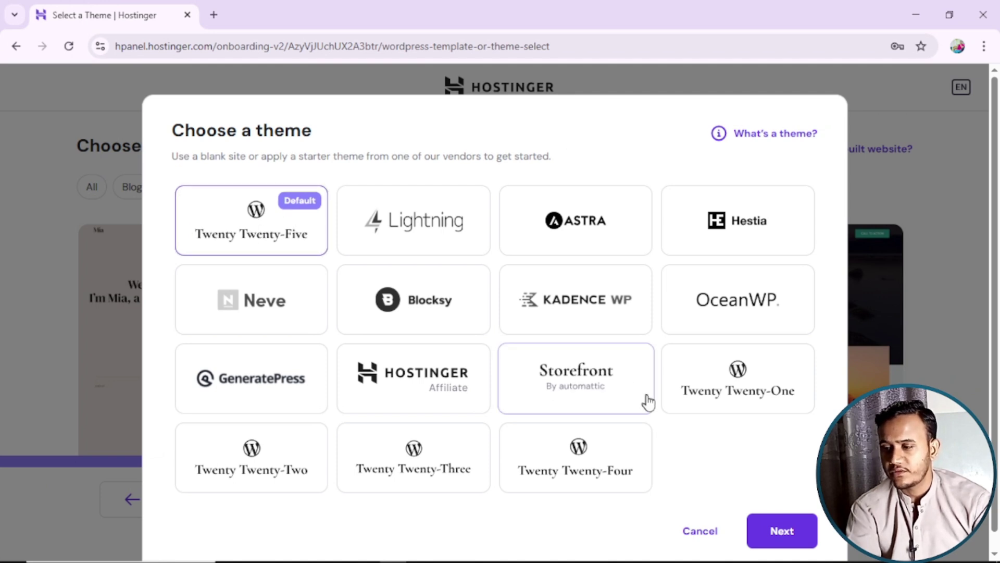
pyautogui.click(798, 527)
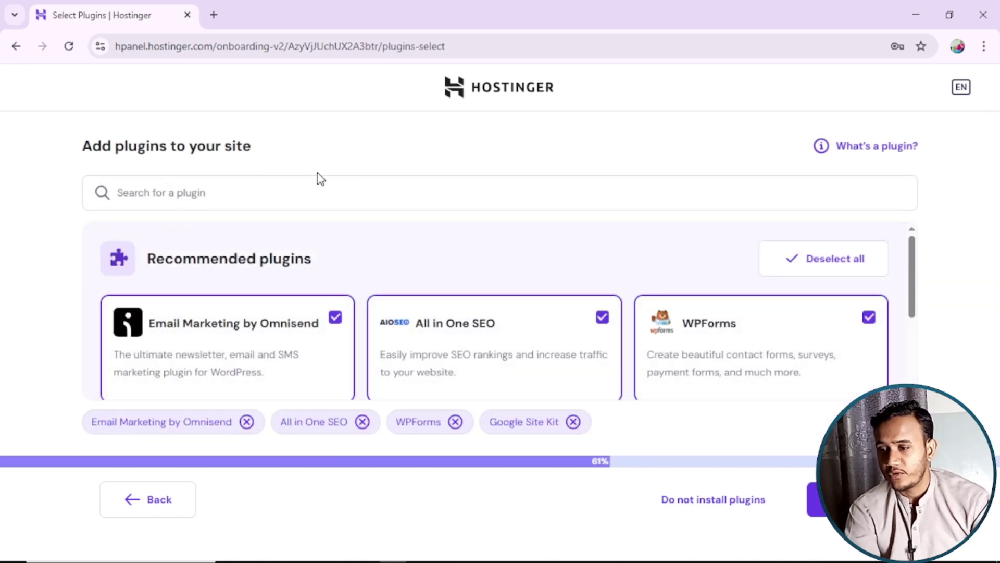
pyautogui.scroll(-3, 432, 318)
pyautogui.scroll(3, 455, 284)
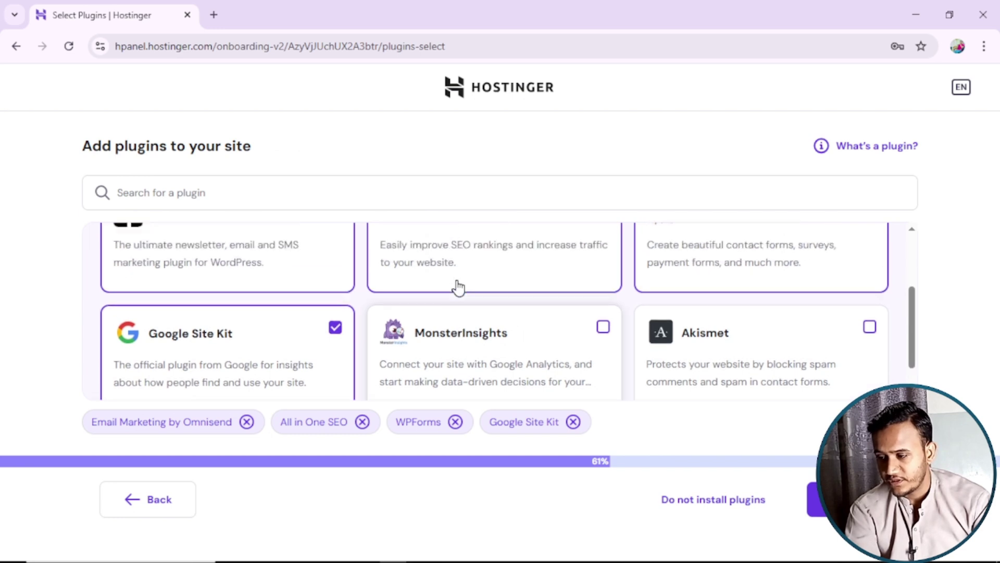
pyautogui.scroll(-1, 455, 283)
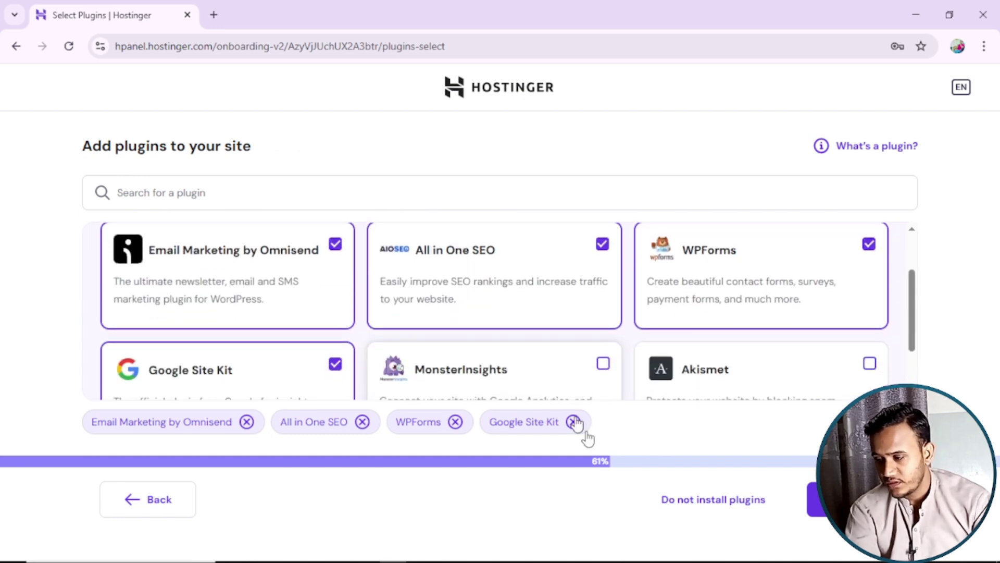
# Skip the recommended plugins and use ahmarars.com as the site's domain.
pyautogui.click(687, 506)
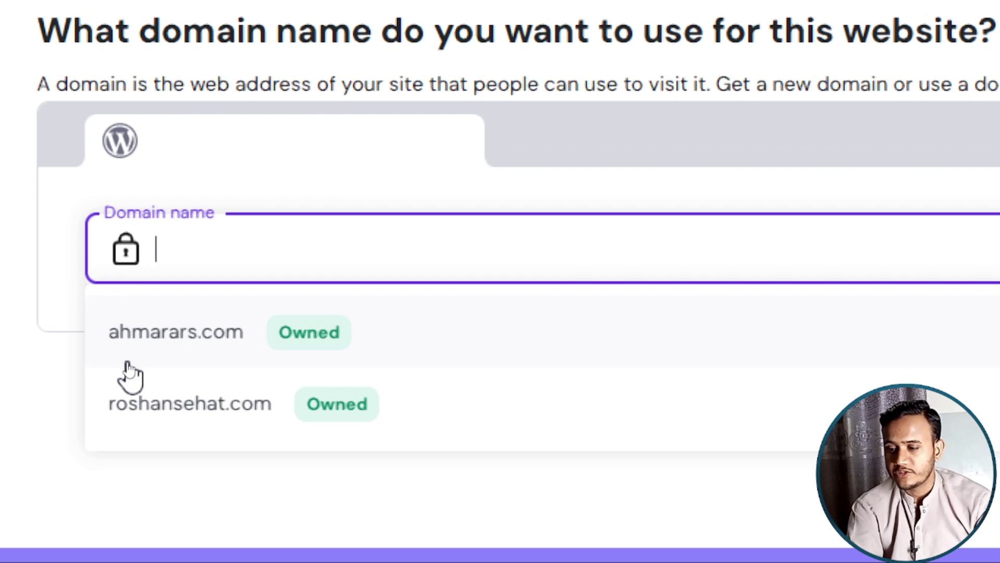
pyautogui.click(226, 325)
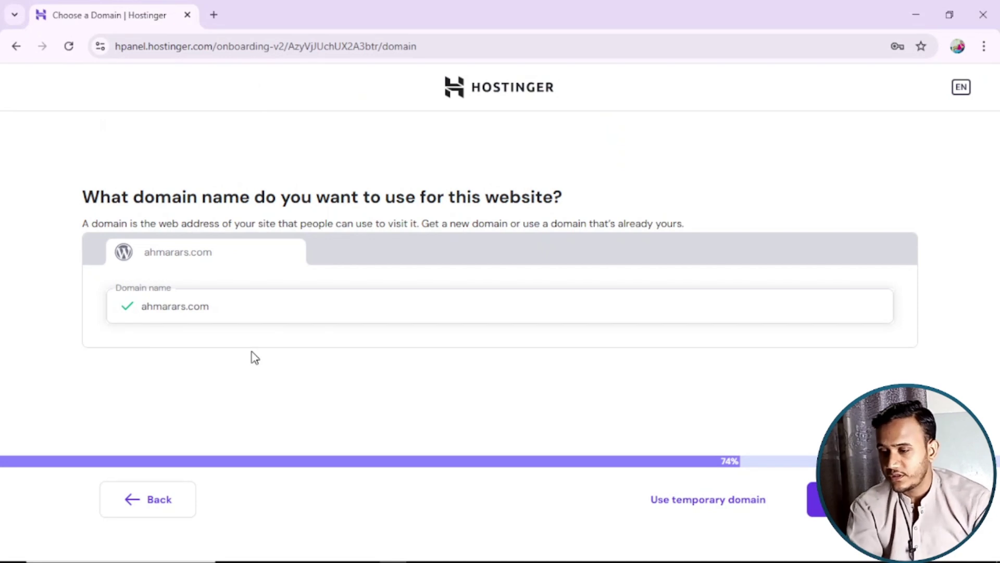
pyautogui.click(815, 508)
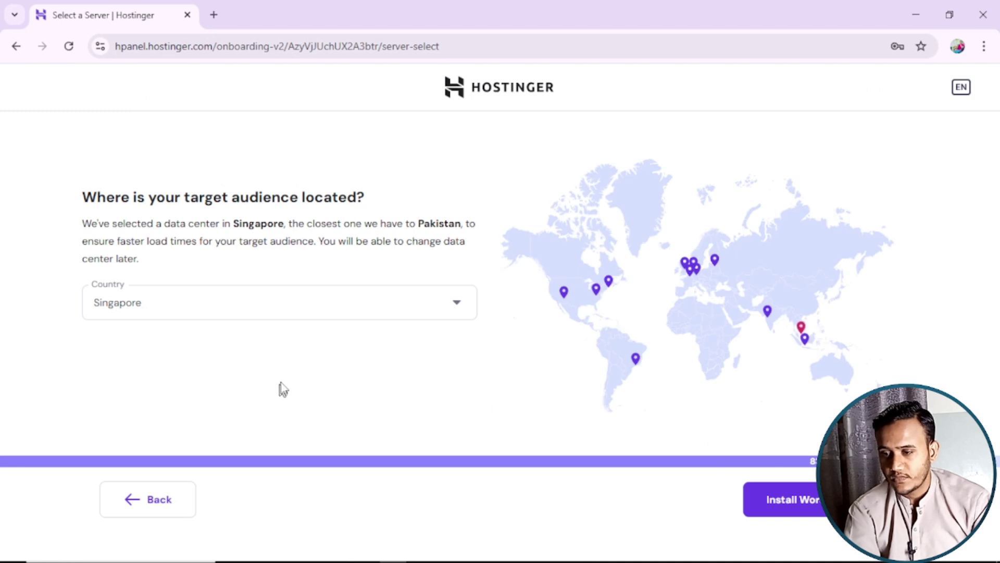
# Set the data center location to India instead of Singapore.
pyautogui.click(448, 310)
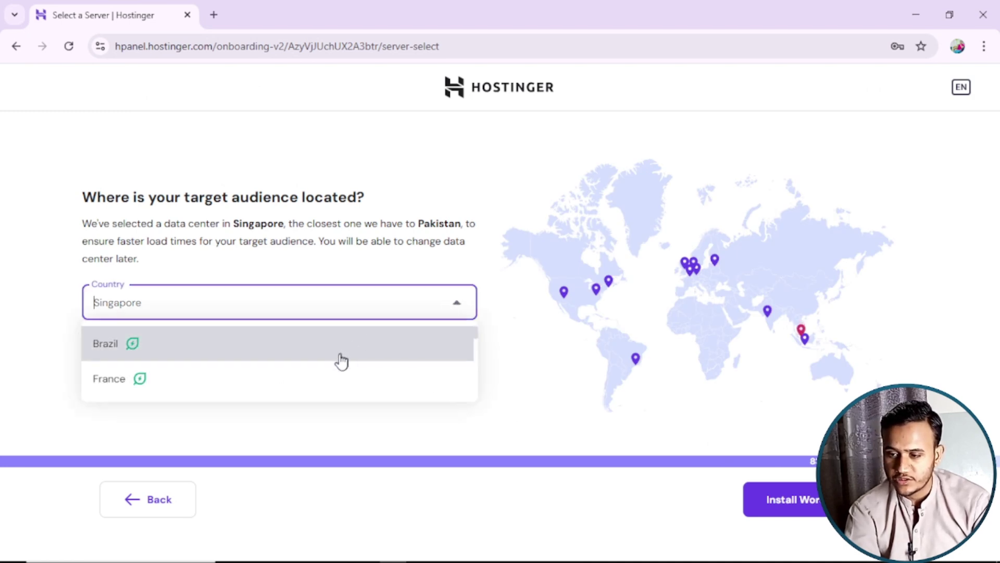
pyautogui.scroll(-1, 339, 356)
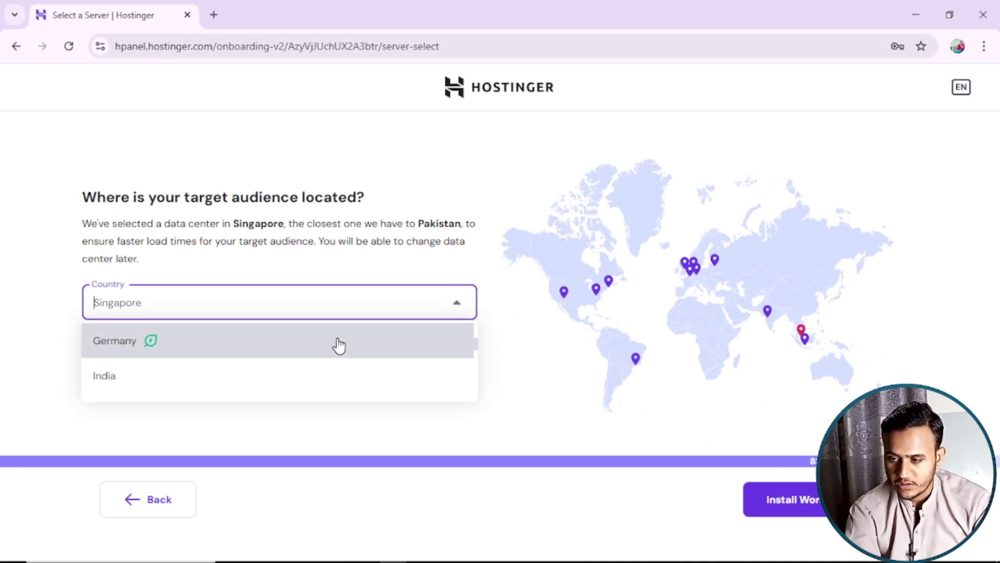
pyautogui.click(304, 365)
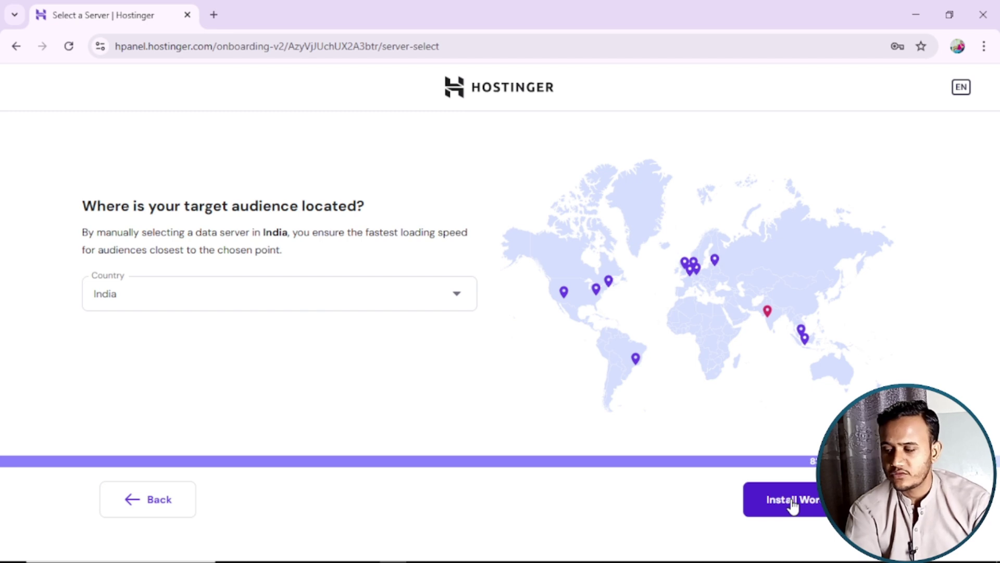
pyautogui.click(457, 312)
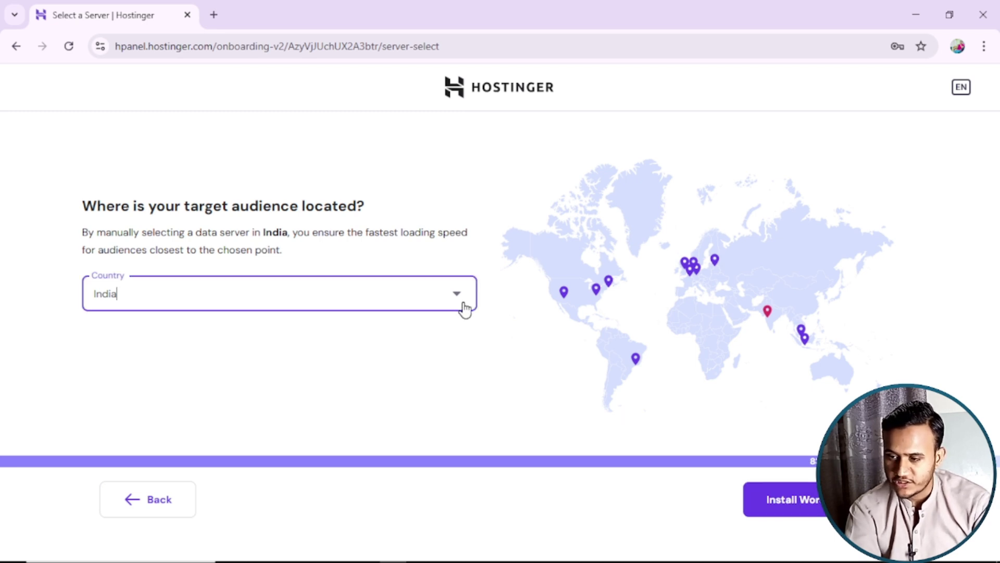
pyautogui.click(907, 311)
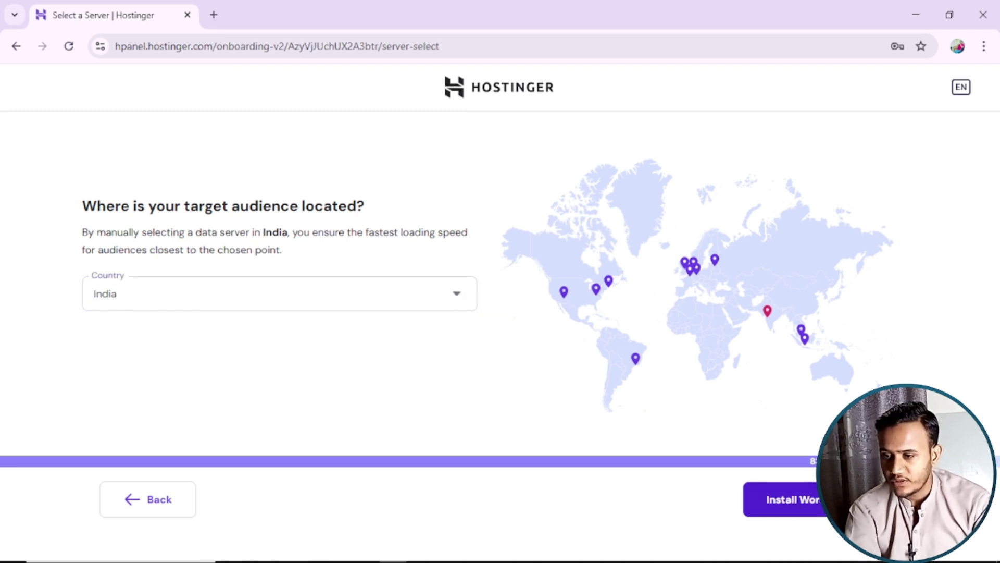
# Install WordPress and wait for the WP admin Onboarding page showing 0/3 tasks.
pyautogui.click(839, 499)
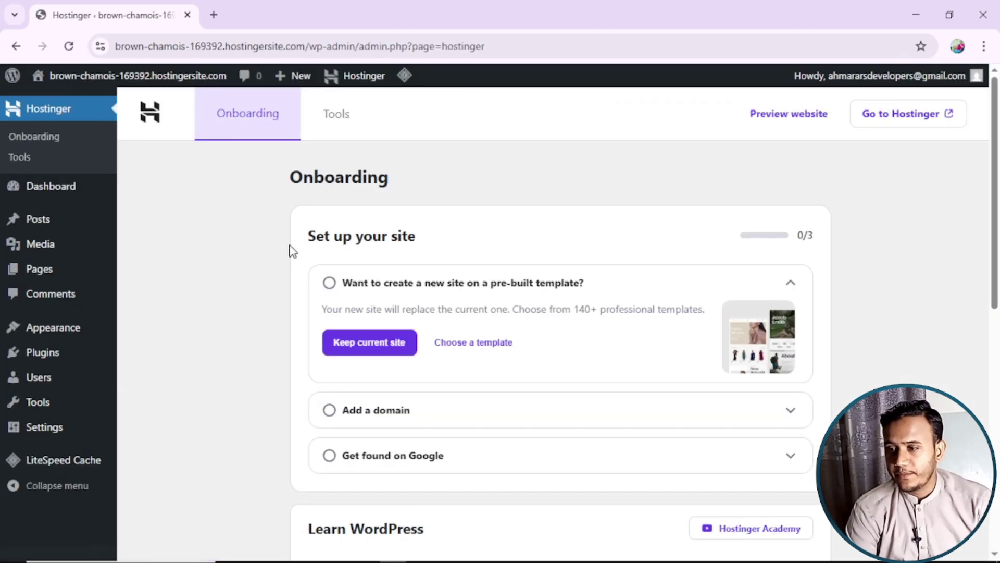
pyautogui.scroll(-4, 290, 251)
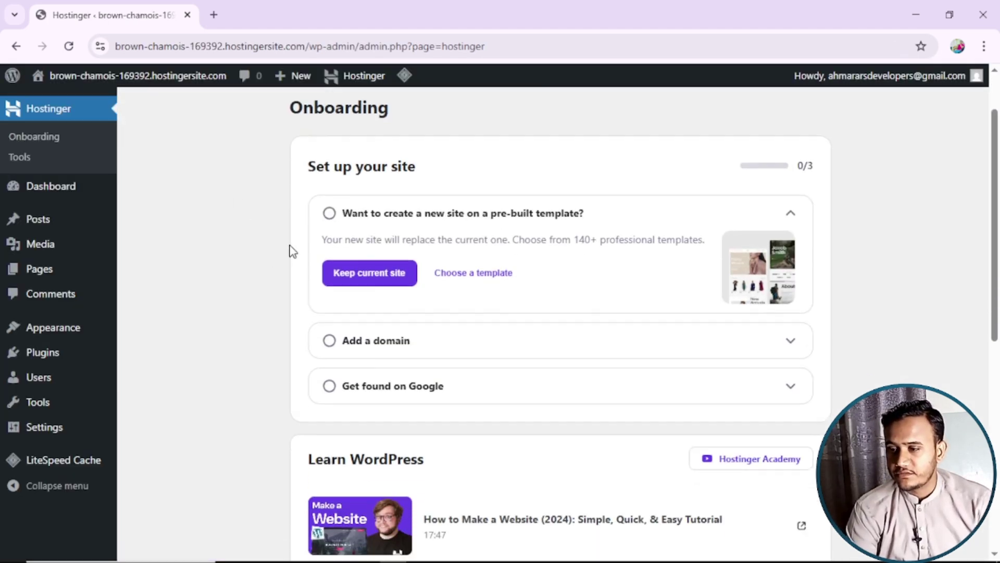
pyautogui.scroll(4, 290, 251)
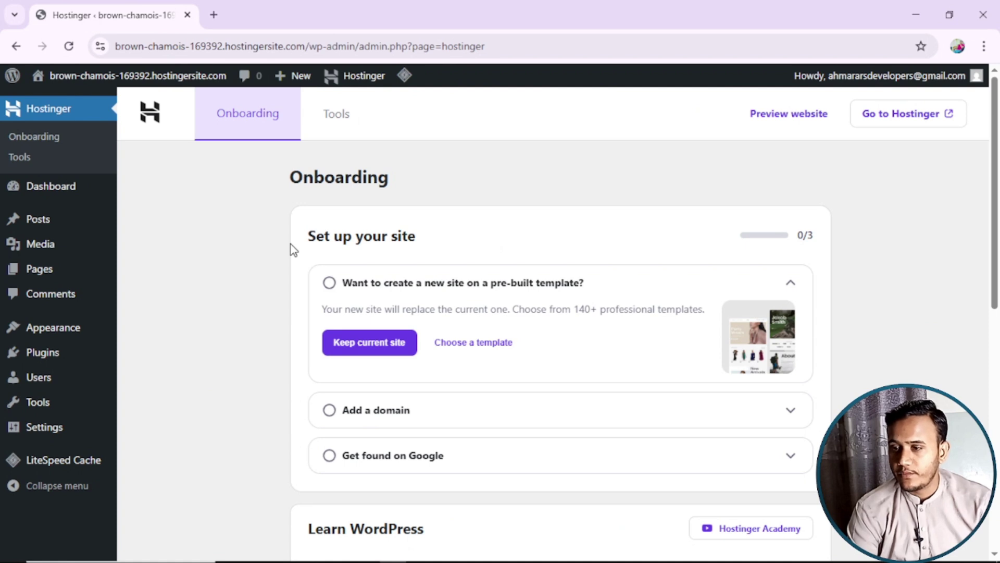
pyautogui.moveTo(81, 92)
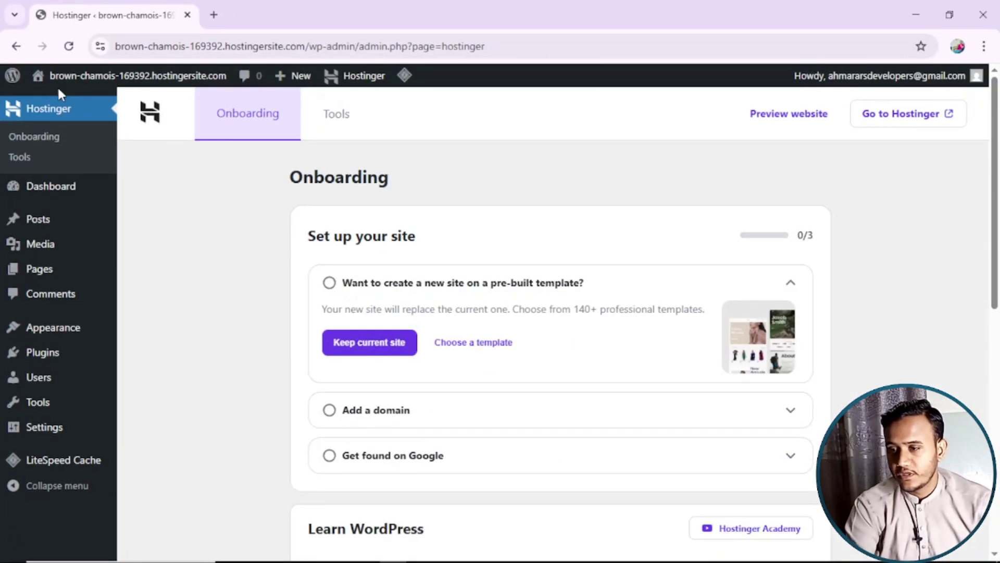
# Go back to the hPanel Websites list and dismiss the WordPress Add-ons popup.
pyautogui.click(16, 46)
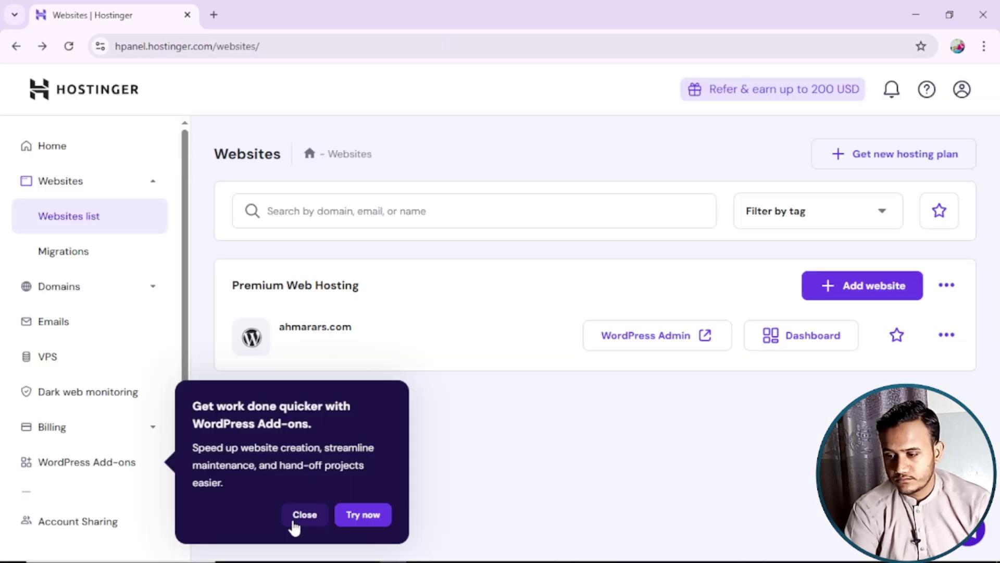
pyautogui.click(294, 518)
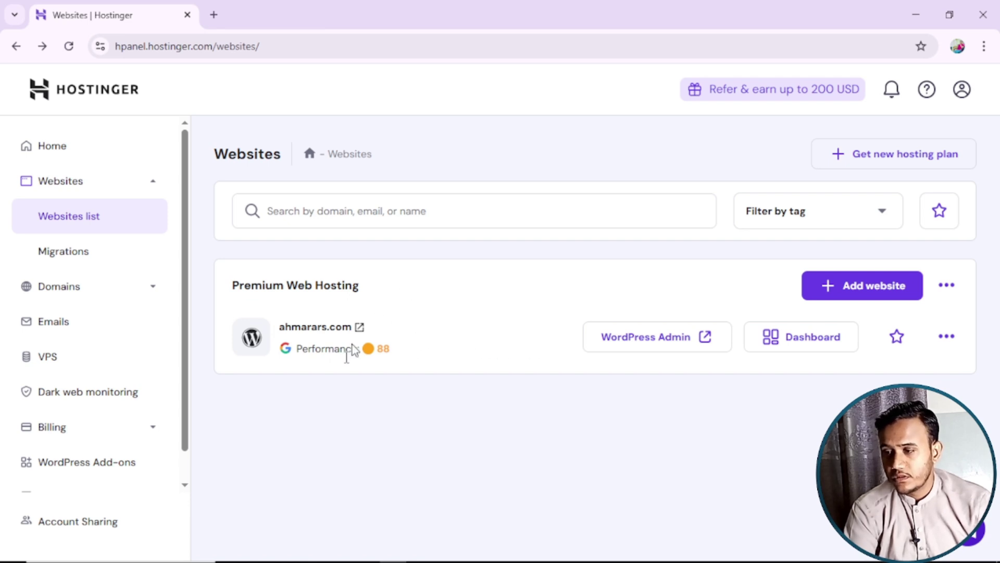
pyautogui.moveTo(382, 354)
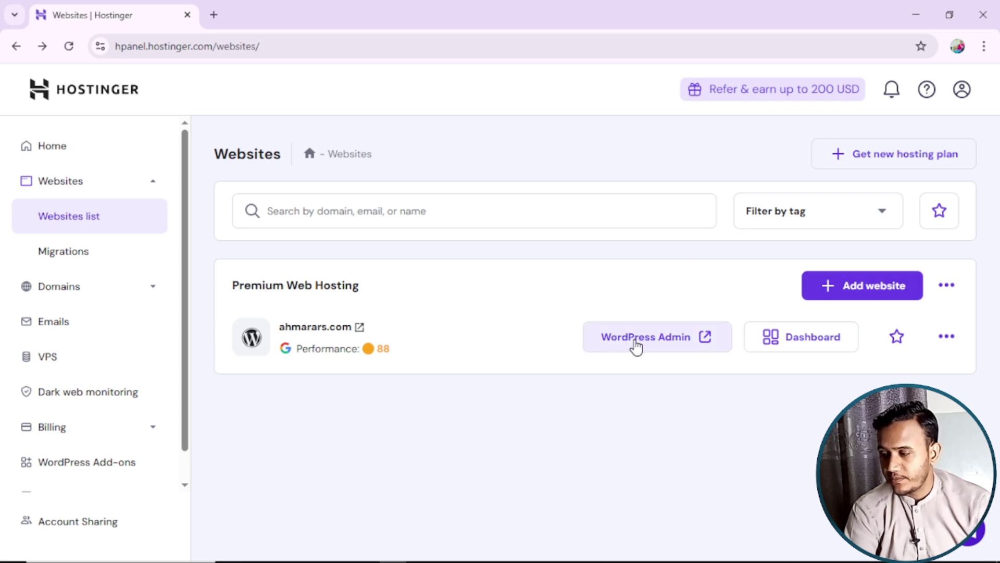
# Open the ahmarars.com WordPress admin in a new tab.
pyautogui.click(635, 346)
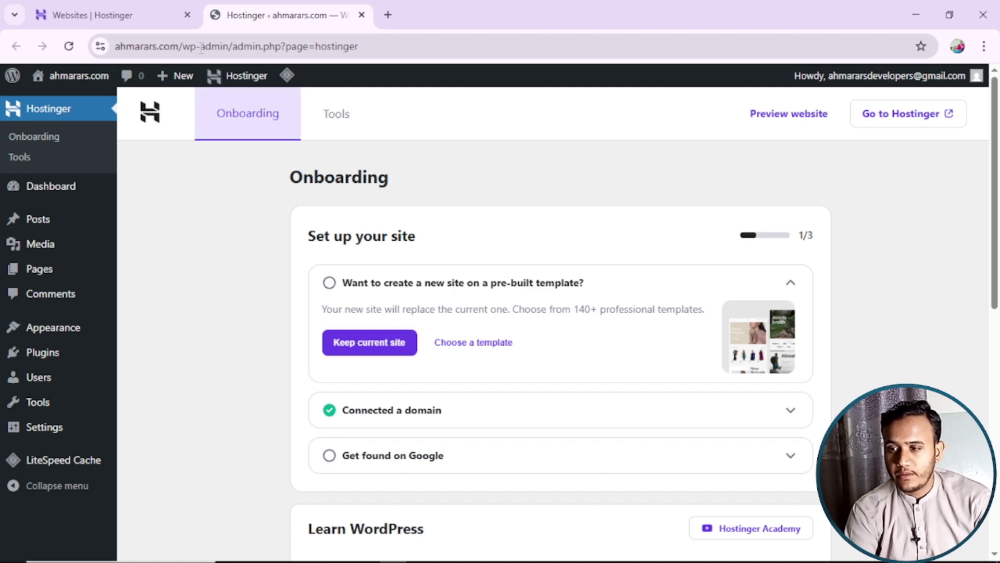
pyautogui.scroll(-10, 400, 288)
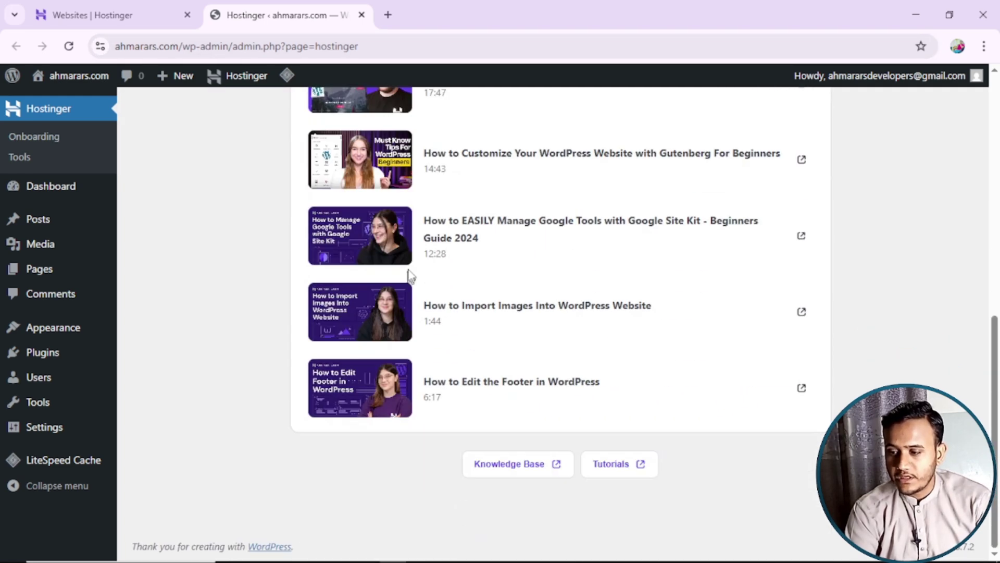
pyautogui.scroll(10, 417, 266)
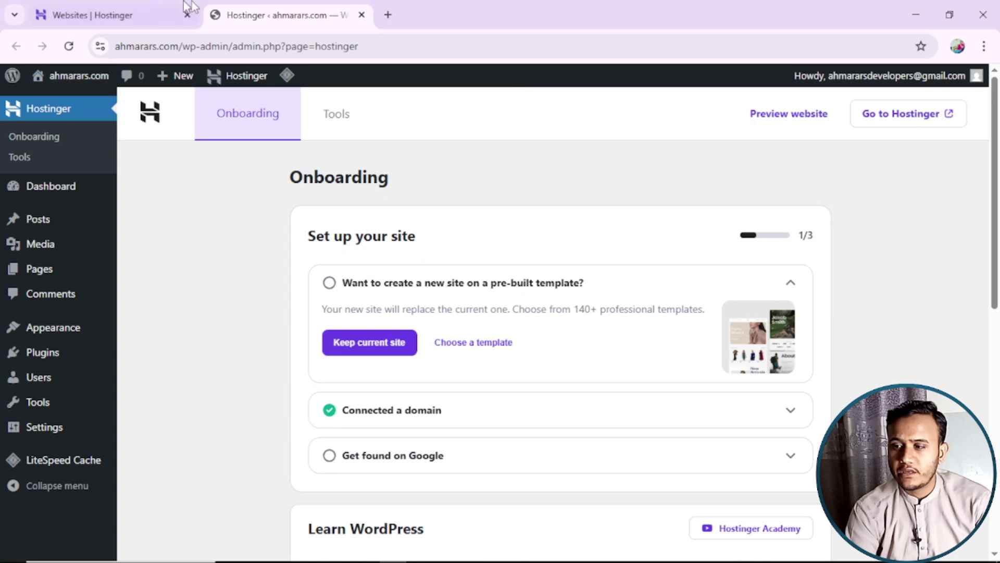
# Open the live site in a new tab, compare it with the admin, then close it.
pyautogui.rightClick(80, 76)
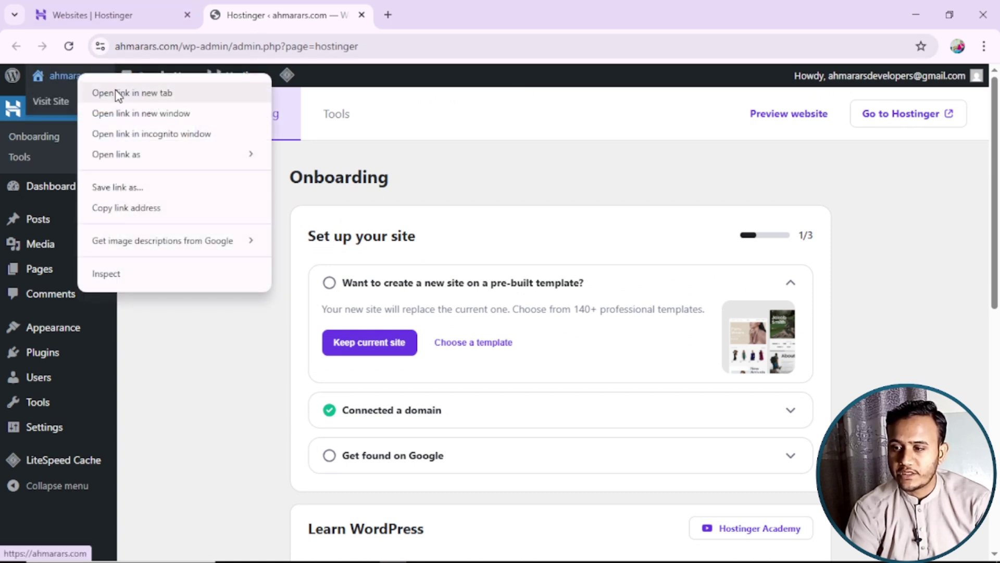
pyautogui.click(118, 94)
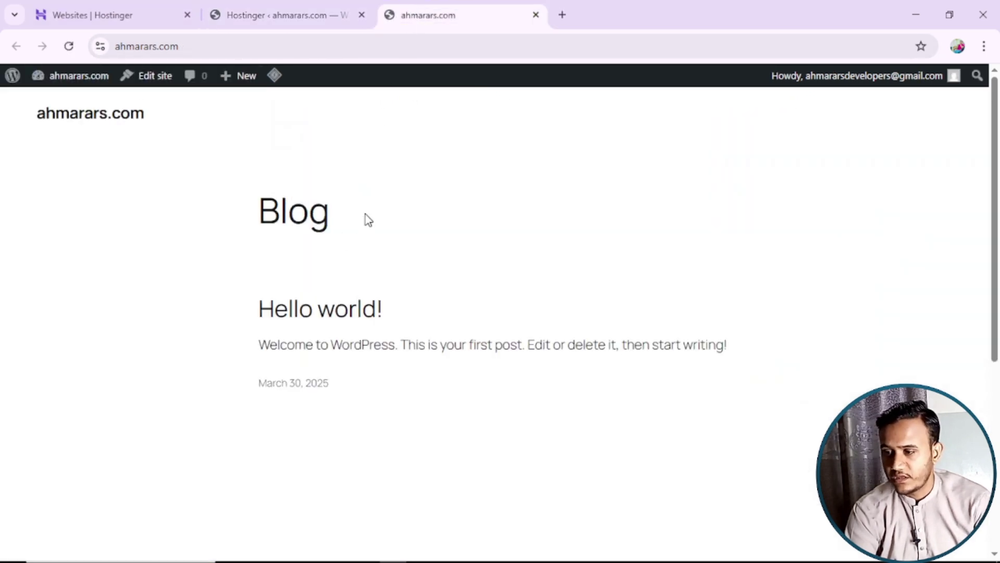
pyautogui.scroll(-5, 367, 218)
pyautogui.scroll(5, 366, 209)
pyautogui.scroll(-6, 365, 198)
pyautogui.scroll(6, 364, 194)
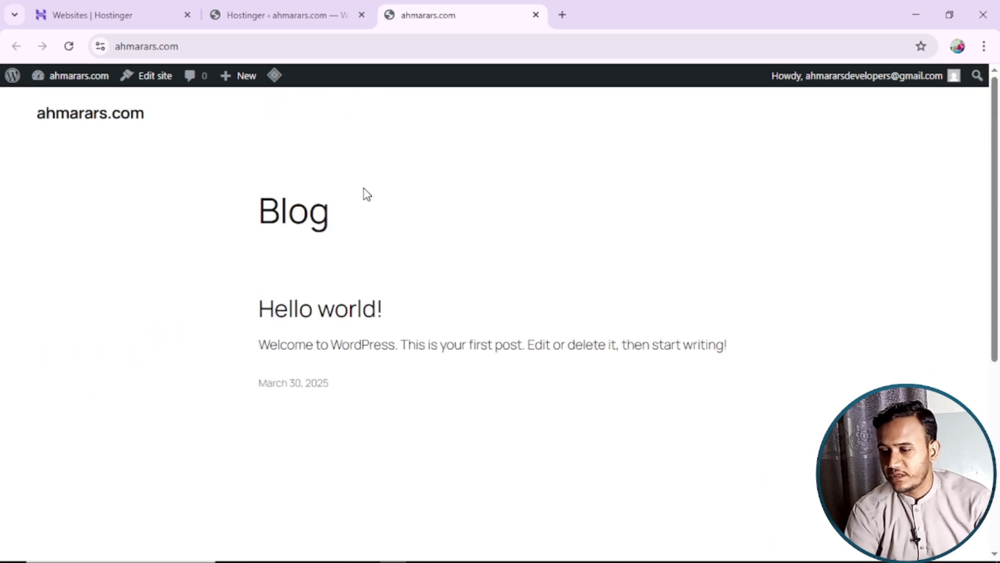
pyautogui.click(331, 13)
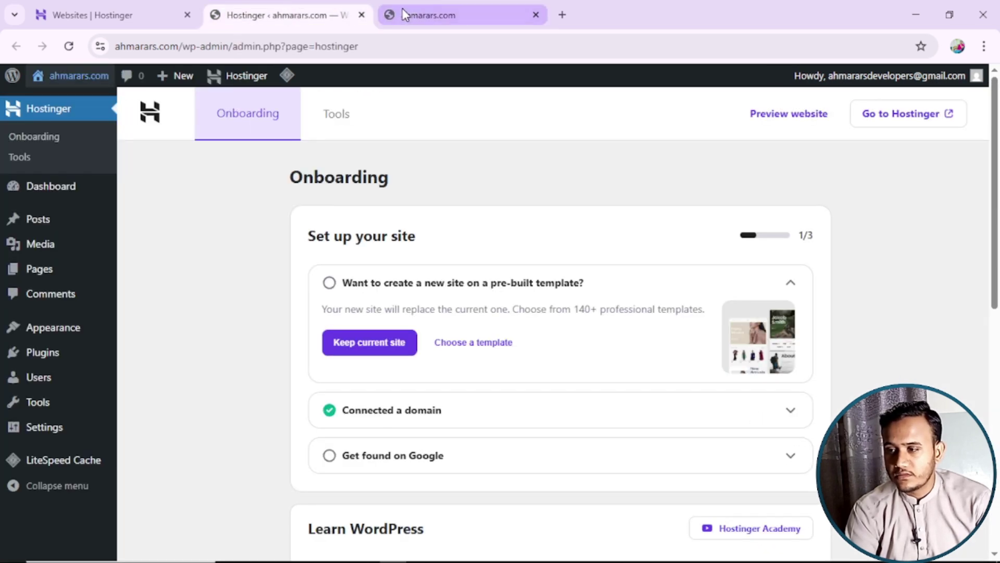
pyautogui.click(491, 13)
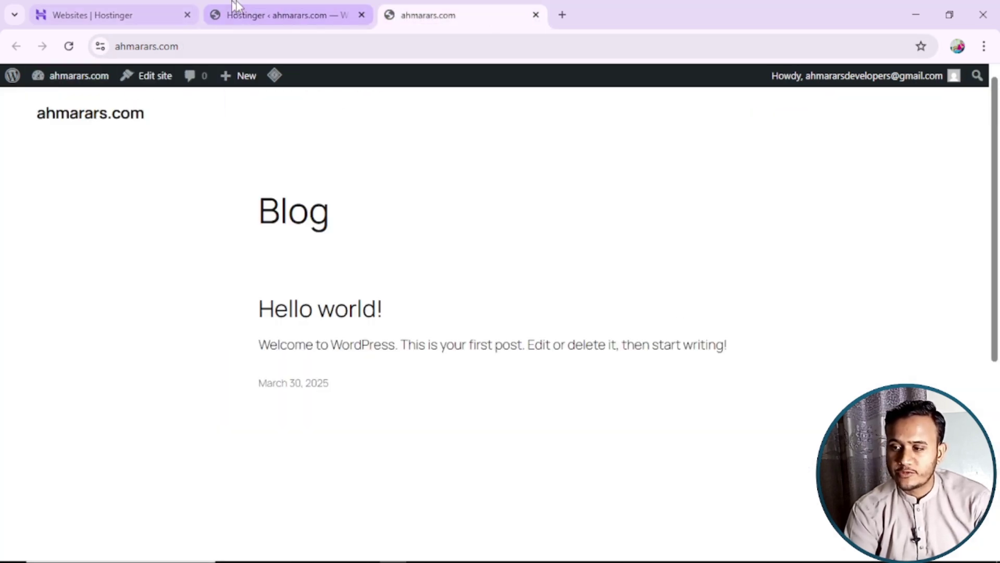
pyautogui.click(318, 7)
pyautogui.click(476, 18)
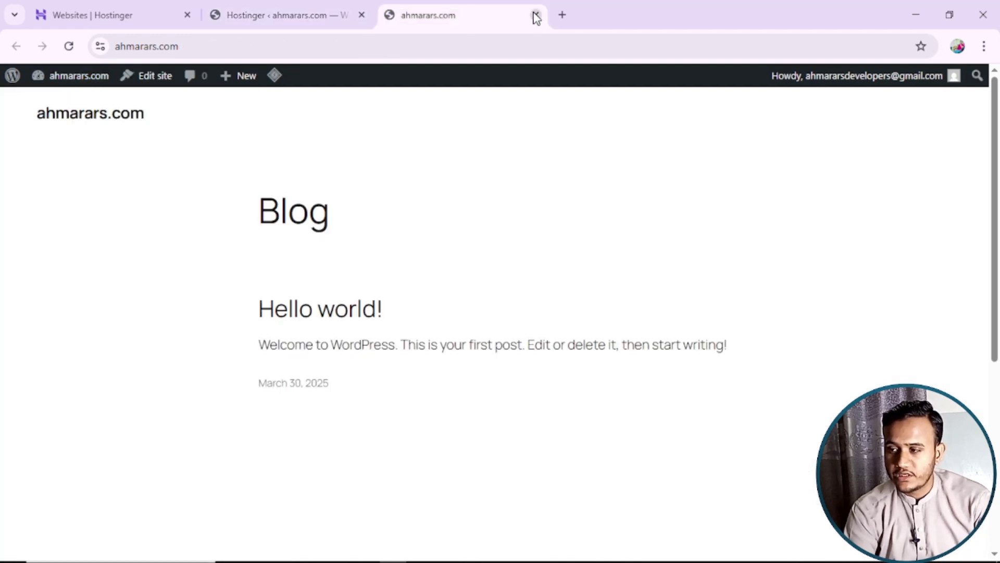
pyautogui.click(316, 9)
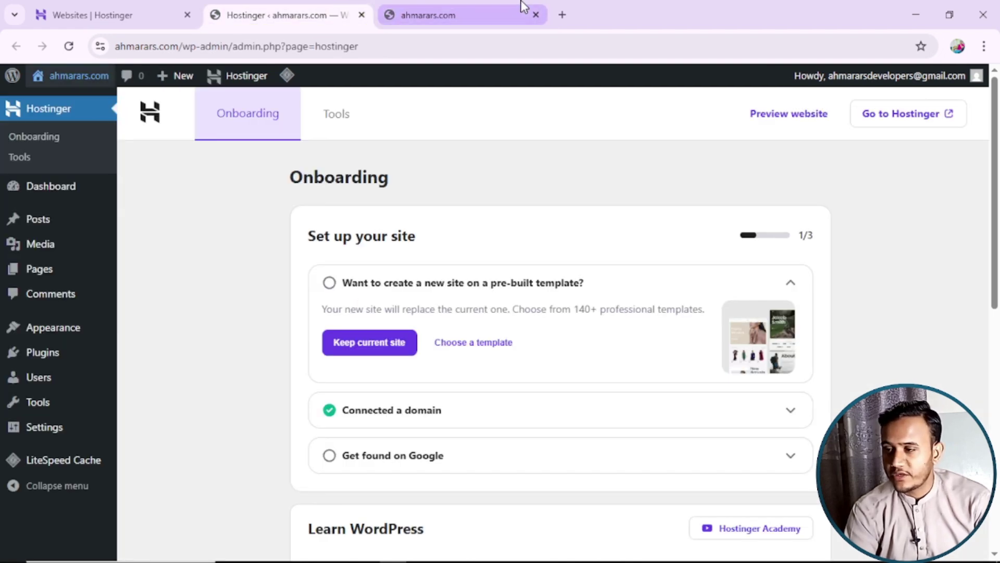
pyautogui.click(535, 15)
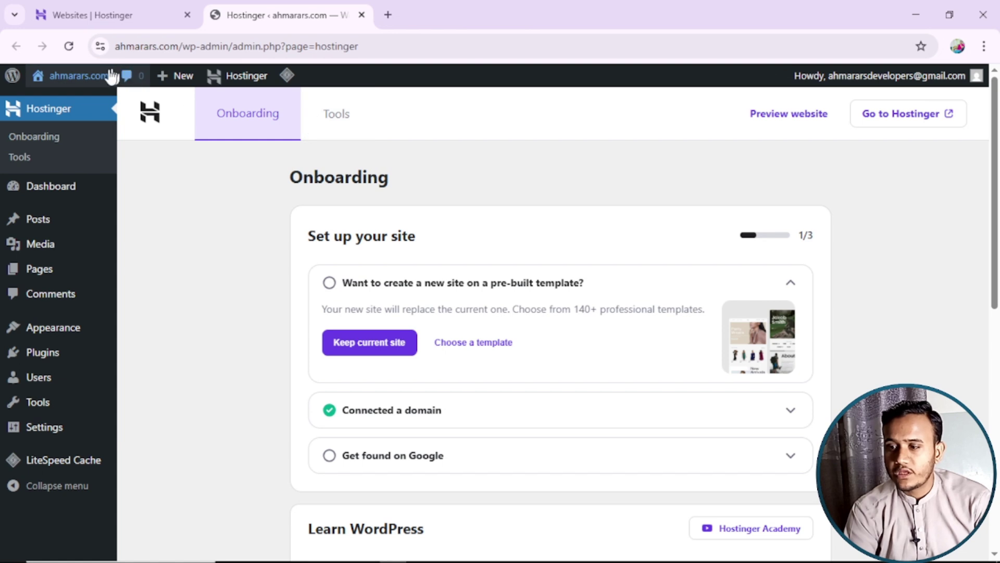
# Reopen the live site to confirm the Hello world! post, then close that tab.
pyautogui.rightClick(83, 78)
pyautogui.click(115, 99)
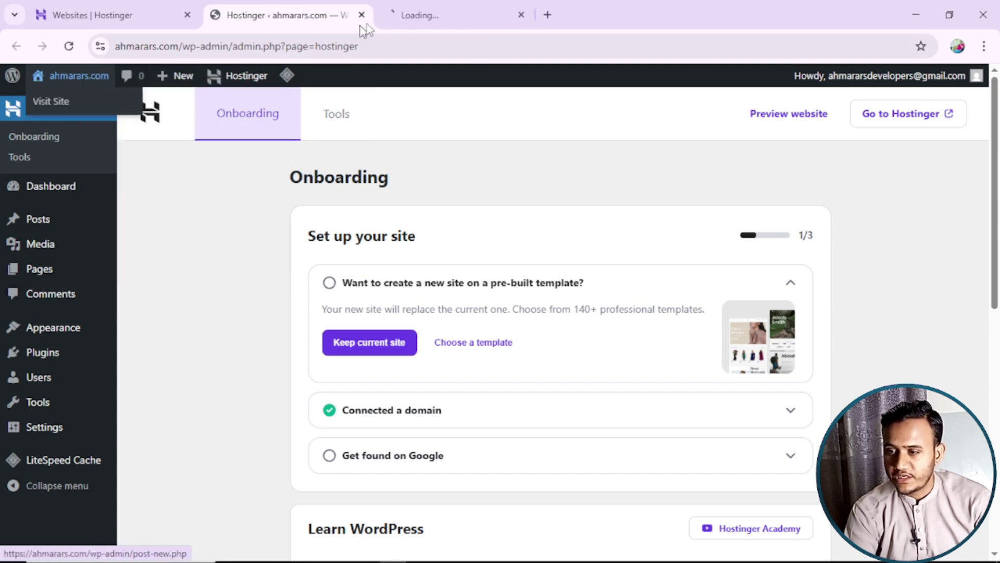
pyautogui.click(429, 13)
pyautogui.scroll(-10, 465, 259)
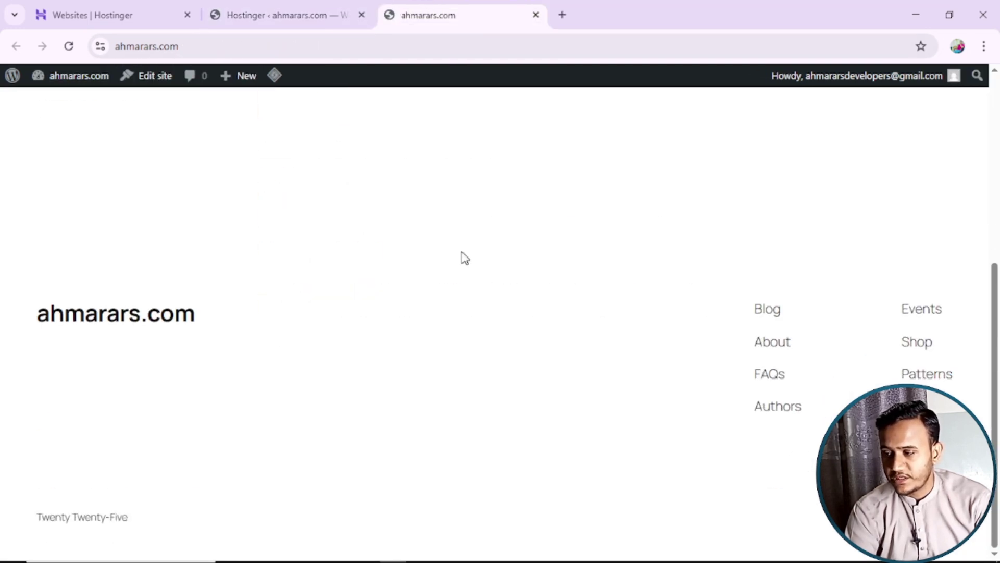
pyautogui.scroll(10, 464, 258)
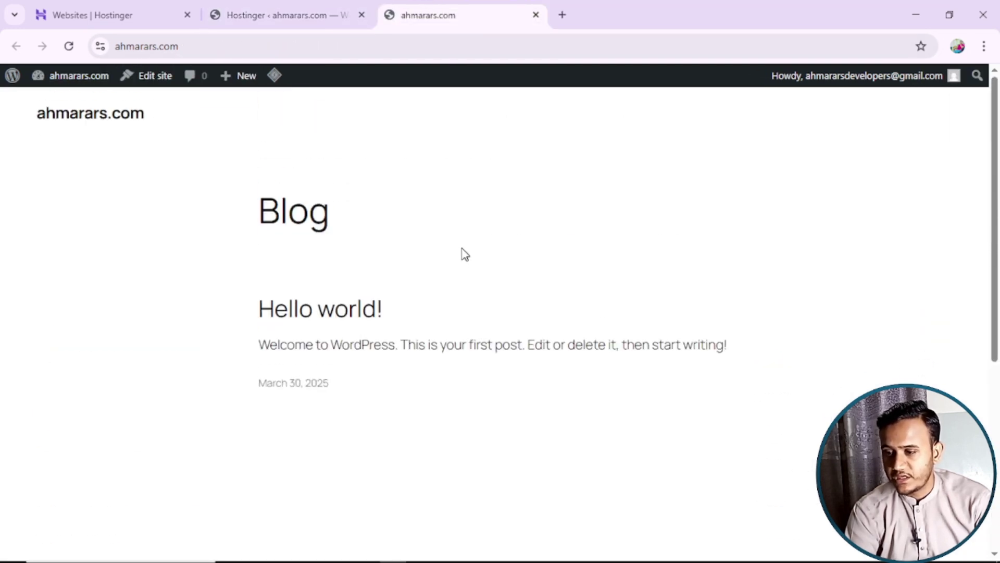
pyautogui.click(536, 15)
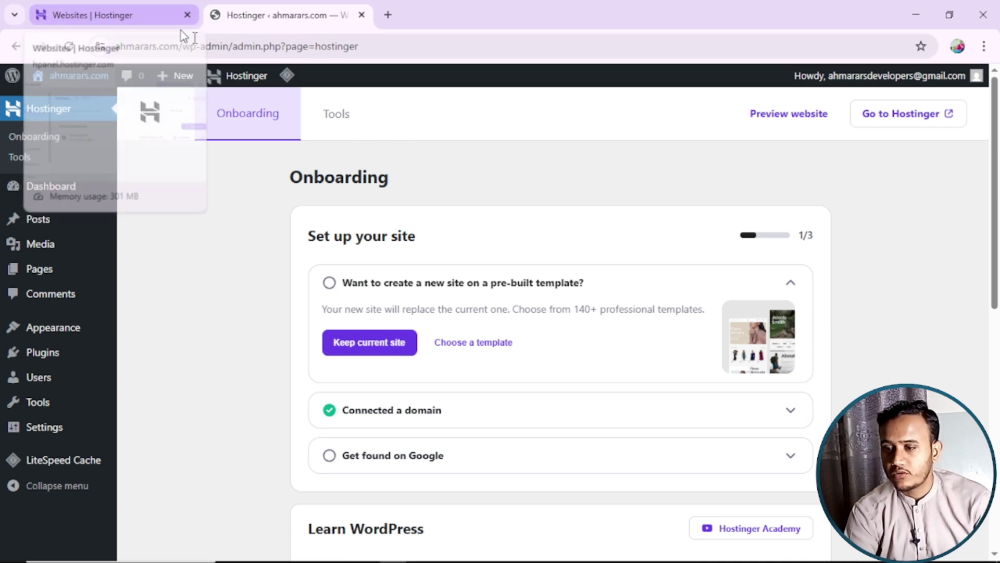
# Open the ahmarars.com dashboard from the Websites list and close the clear cache notice.
pyautogui.click(130, 7)
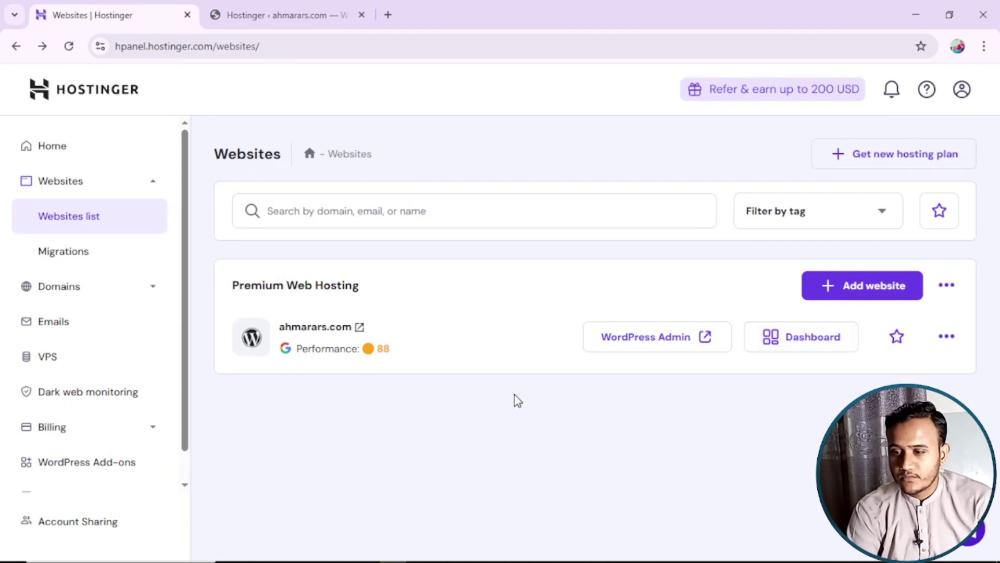
pyautogui.click(773, 341)
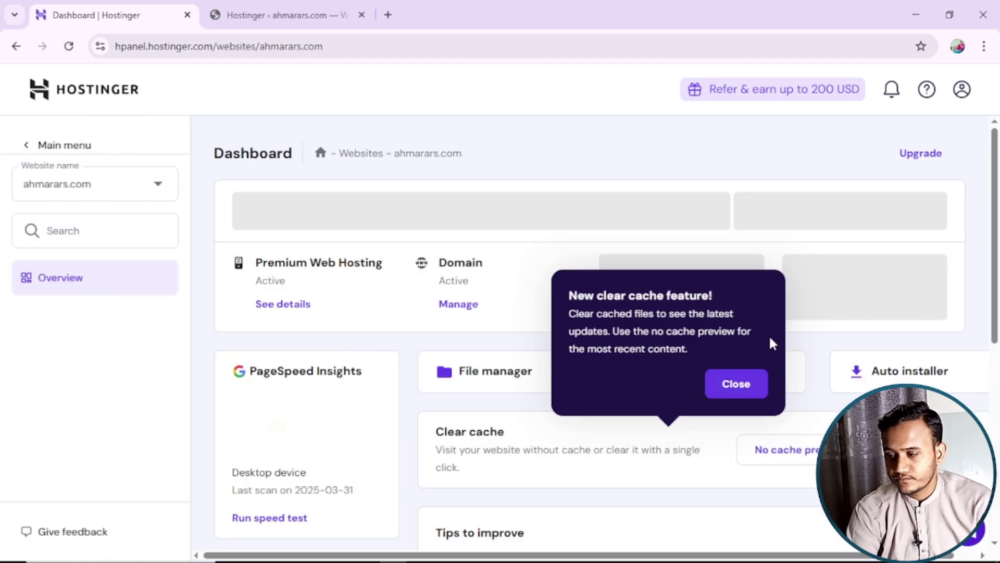
pyautogui.click(736, 384)
# Scroll the dashboard to review domain, hosting, email and weekly backup status.
pyautogui.scroll(-4, 550, 331)
pyautogui.scroll(4, 547, 331)
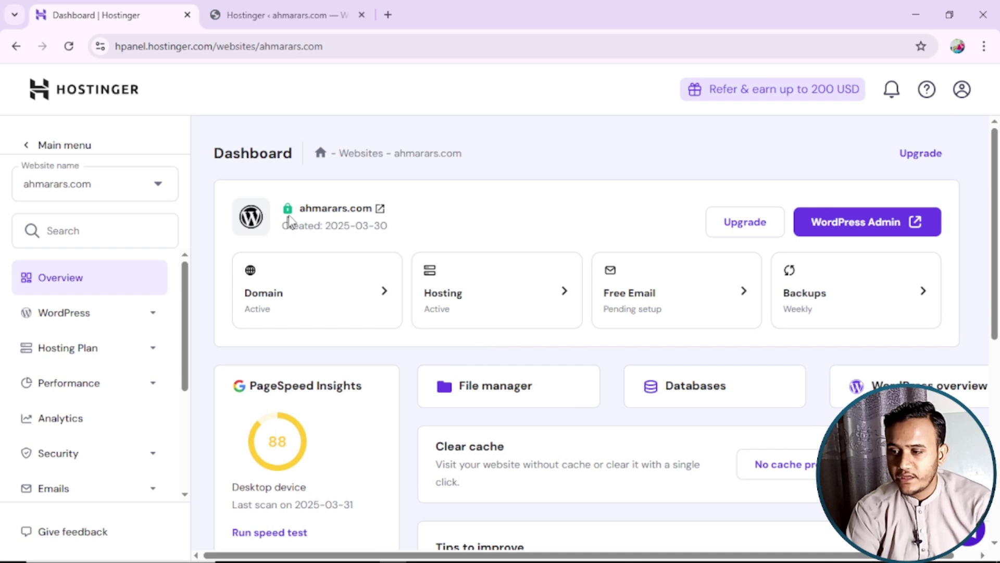
pyautogui.moveTo(295, 214)
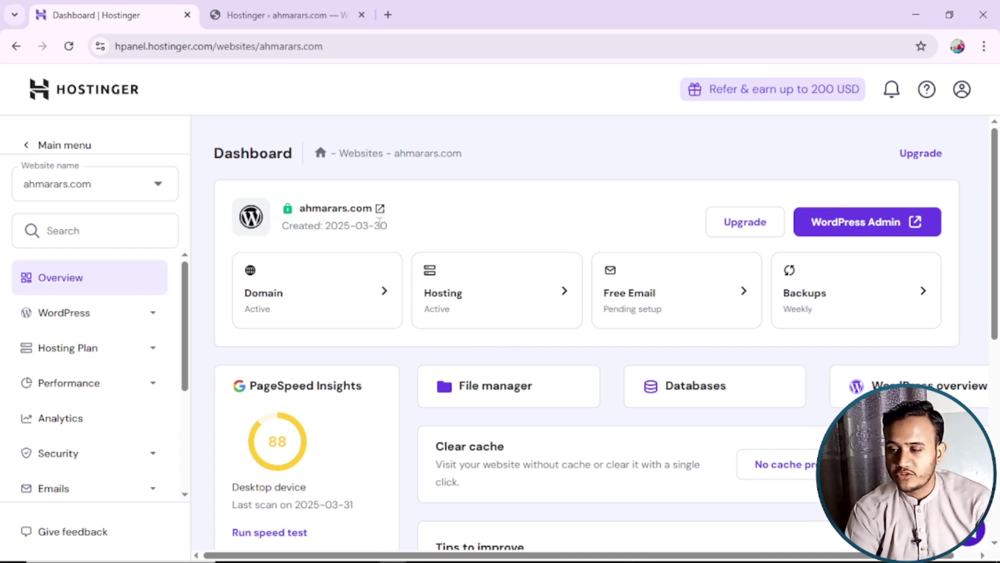
pyautogui.scroll(-5, 385, 237)
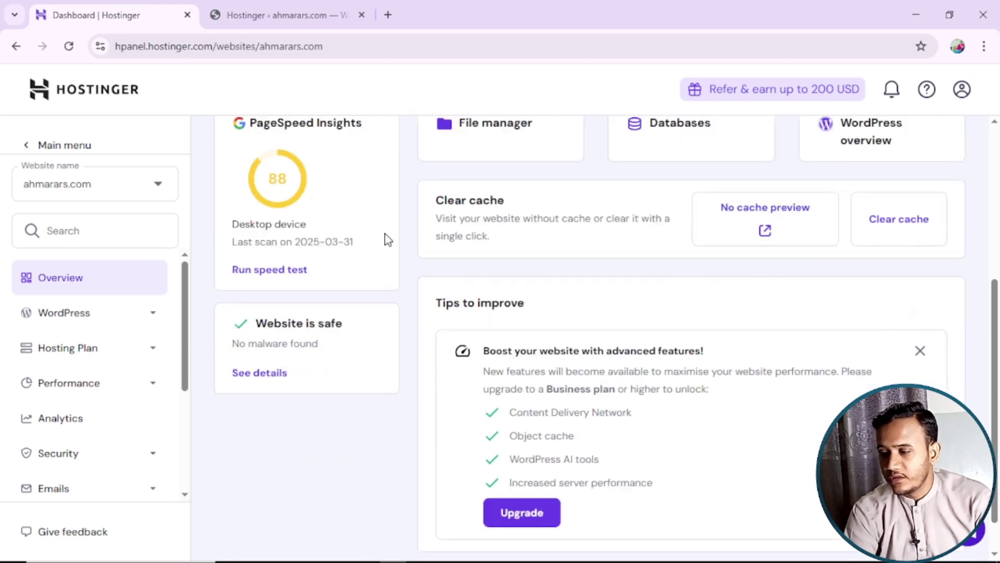
pyautogui.scroll(3, 386, 238)
pyautogui.scroll(2, 388, 239)
pyautogui.scroll(-3, 562, 272)
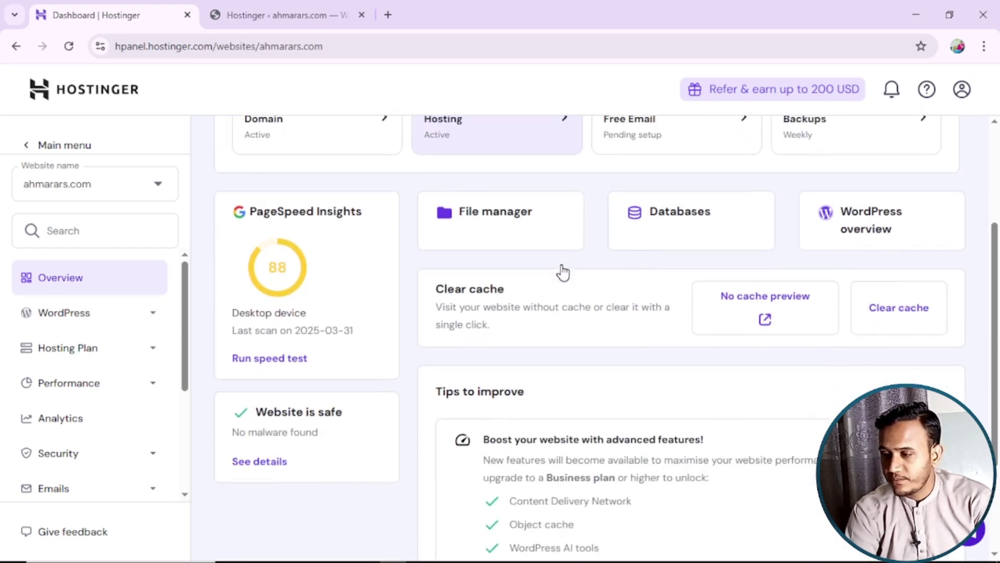
pyautogui.scroll(3, 304, 271)
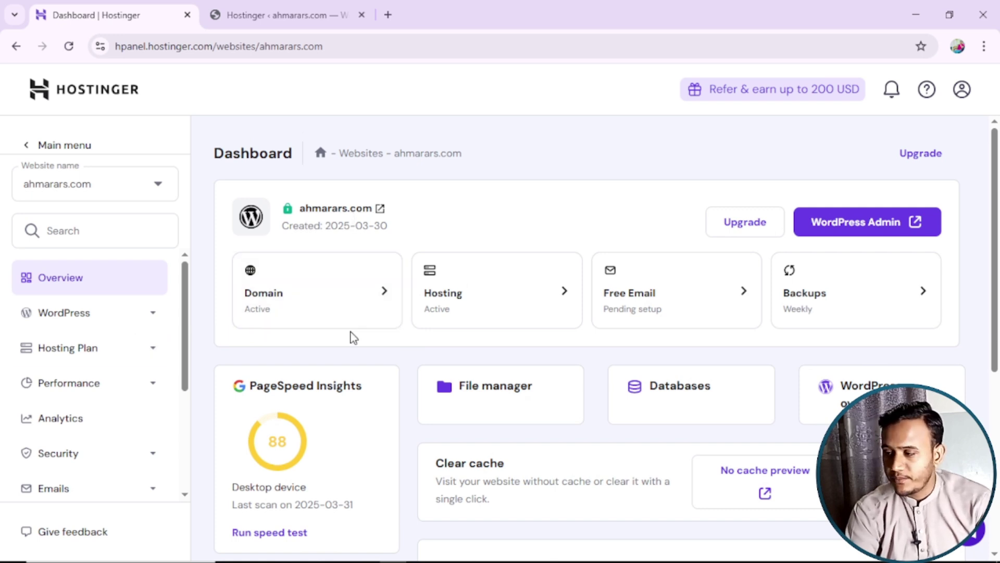
# Open the live ahmarars.com site in a new tab from WordPress admin, check it loads, then return to admin.
pyautogui.click(297, 16)
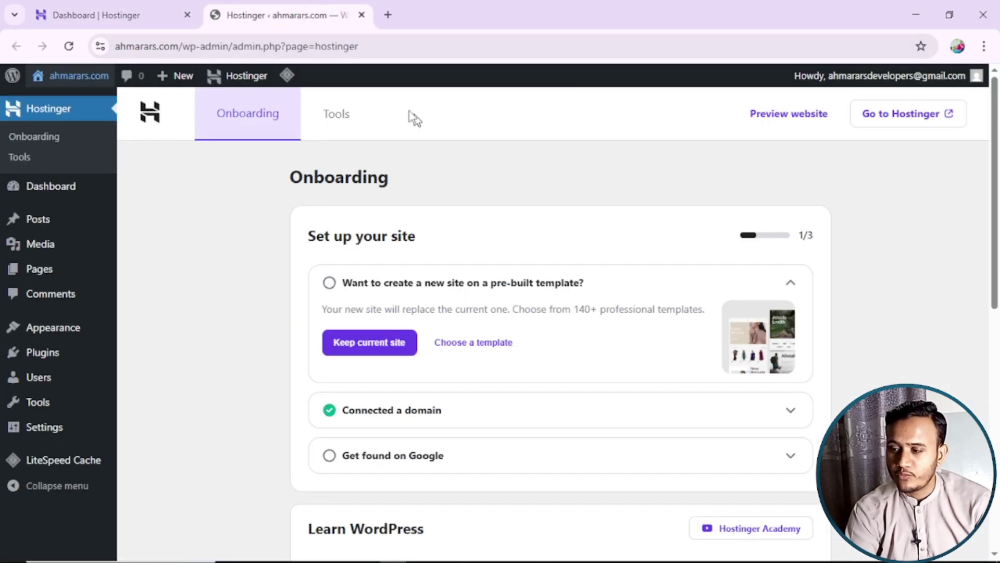
pyautogui.rightClick(83, 92)
pyautogui.click(104, 103)
pyautogui.click(416, 15)
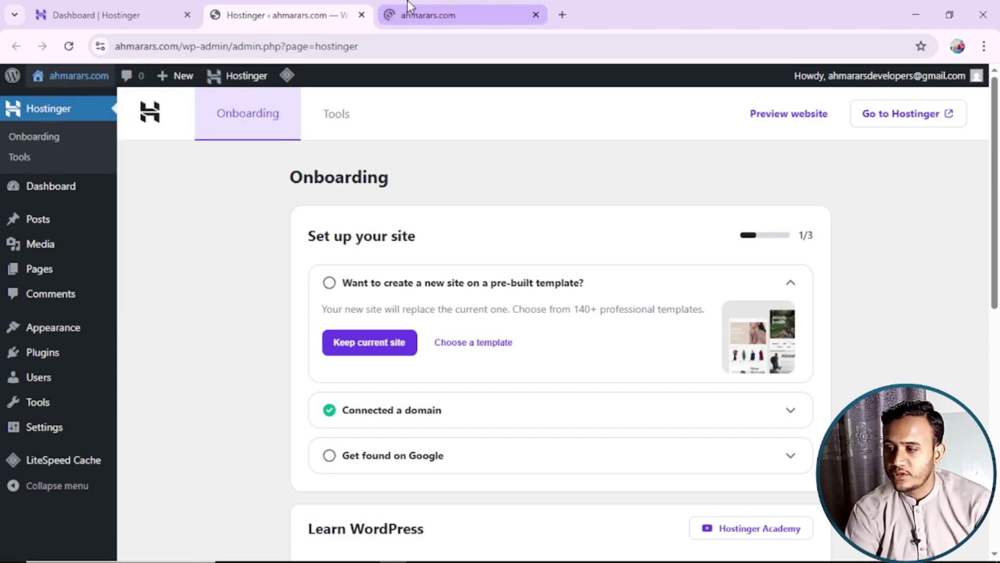
pyautogui.scroll(-5, 294, 204)
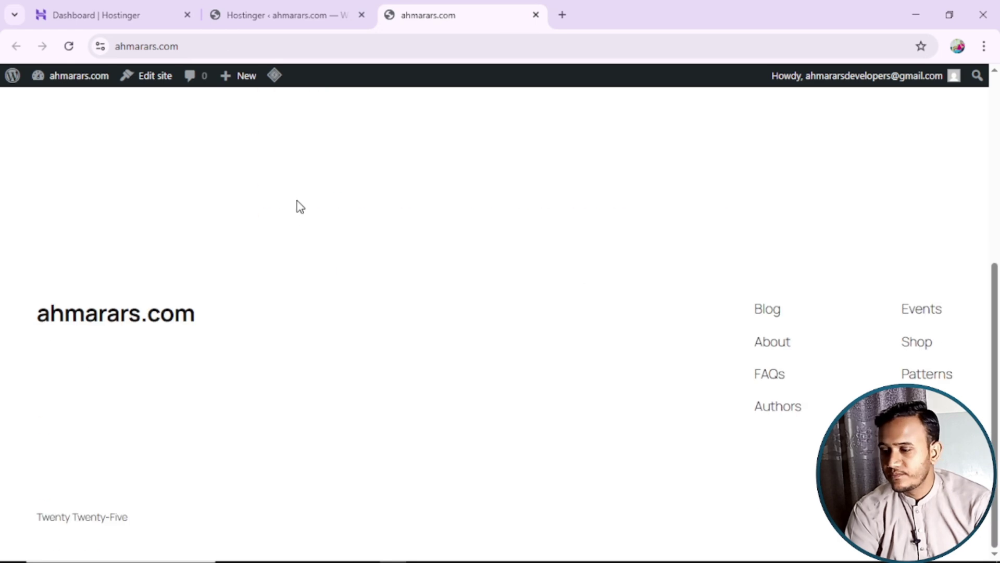
pyautogui.scroll(5, 298, 200)
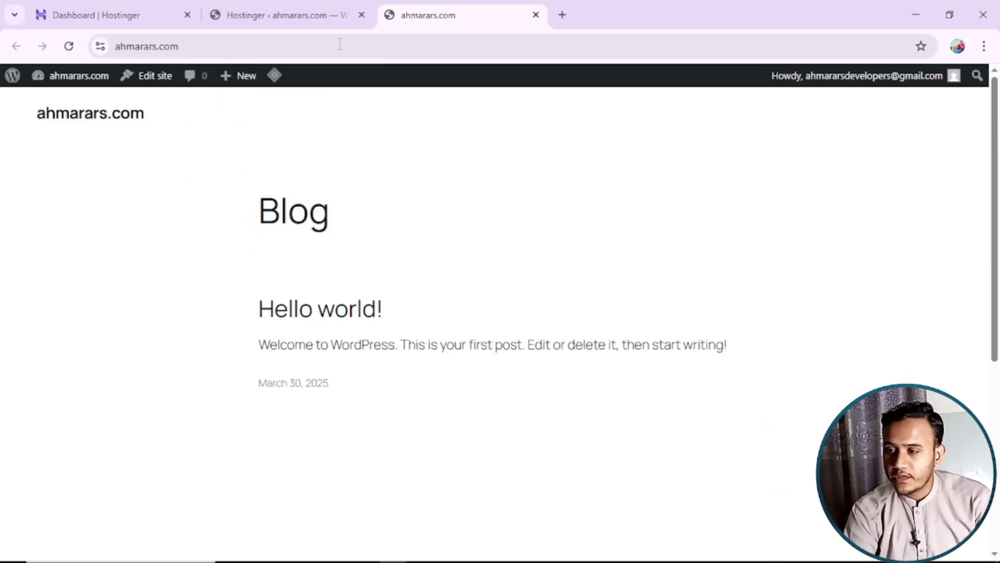
pyautogui.click(323, 14)
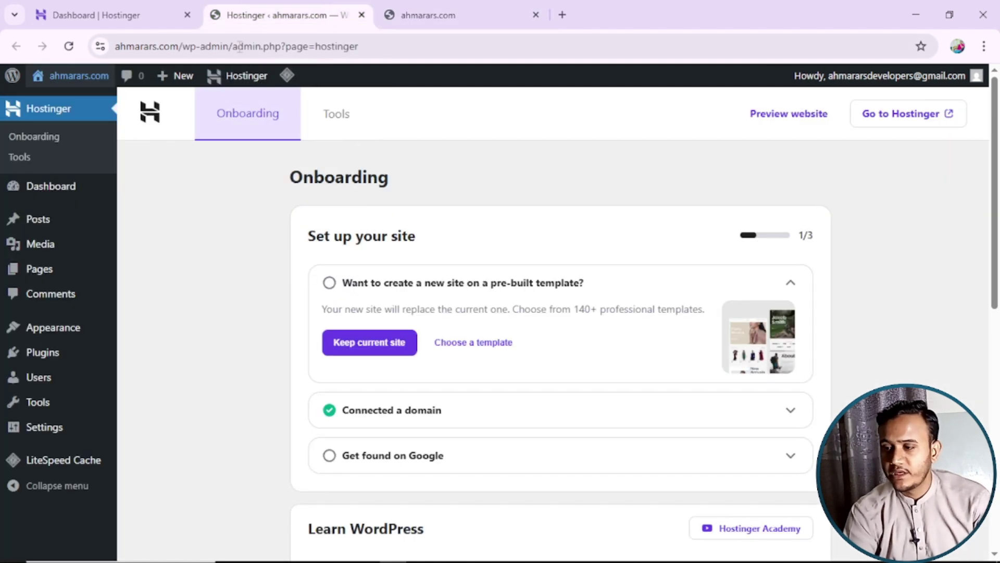
# Open File Manager under hPanel's Files section and access the files of ahmarars.com.
pyautogui.click(145, 7)
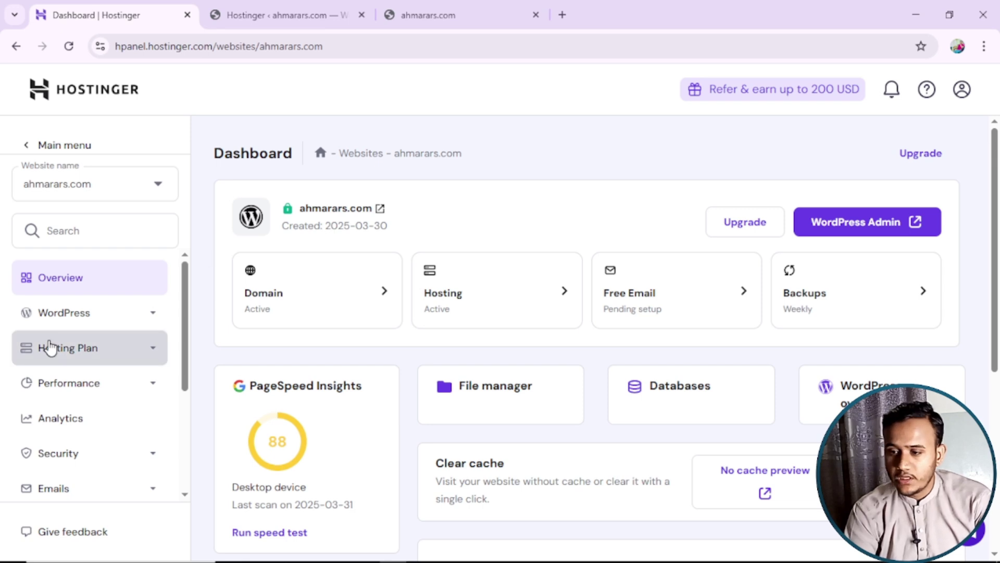
pyautogui.scroll(-2, 98, 357)
pyautogui.scroll(-3, 99, 356)
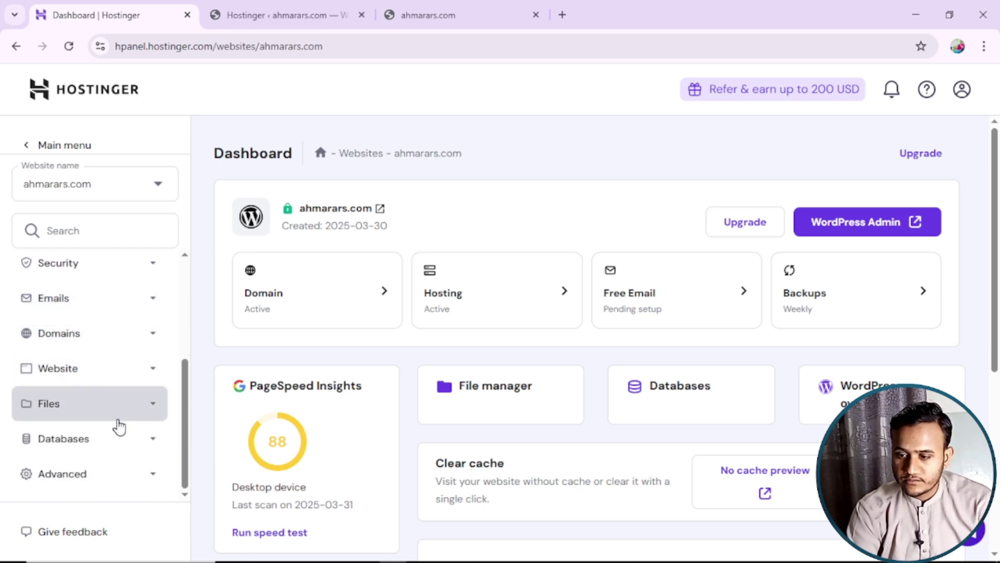
pyautogui.click(160, 410)
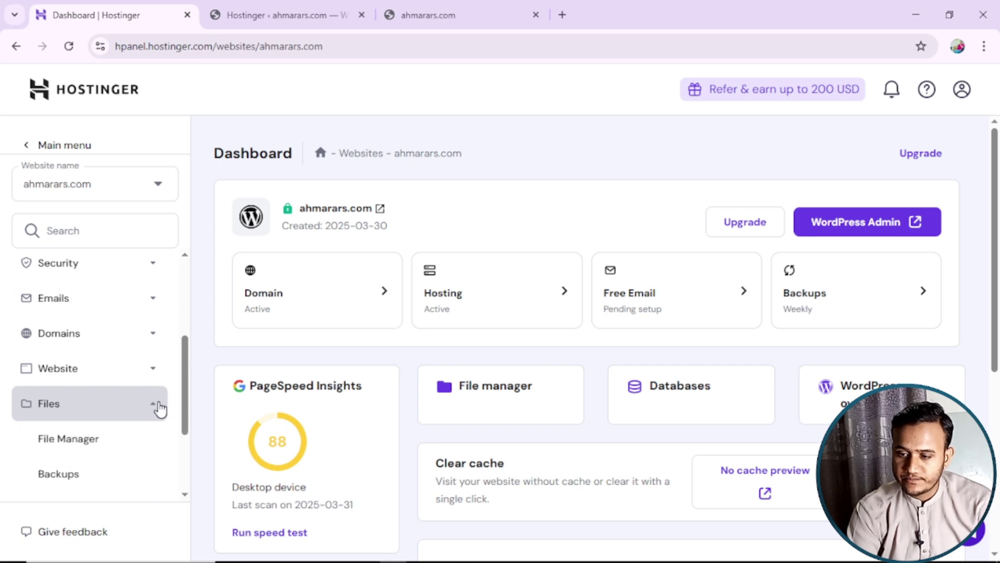
pyautogui.click(86, 442)
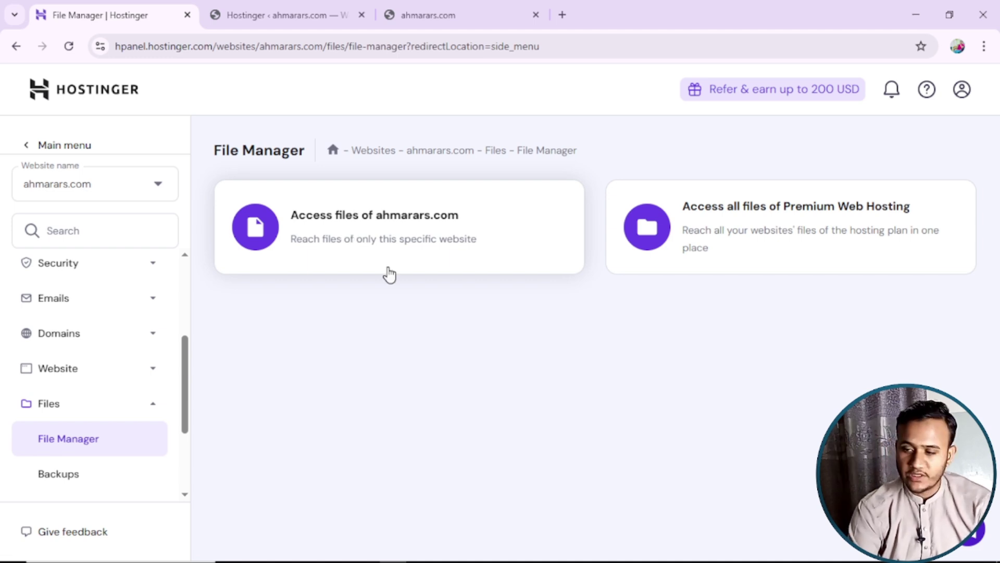
pyautogui.click(386, 259)
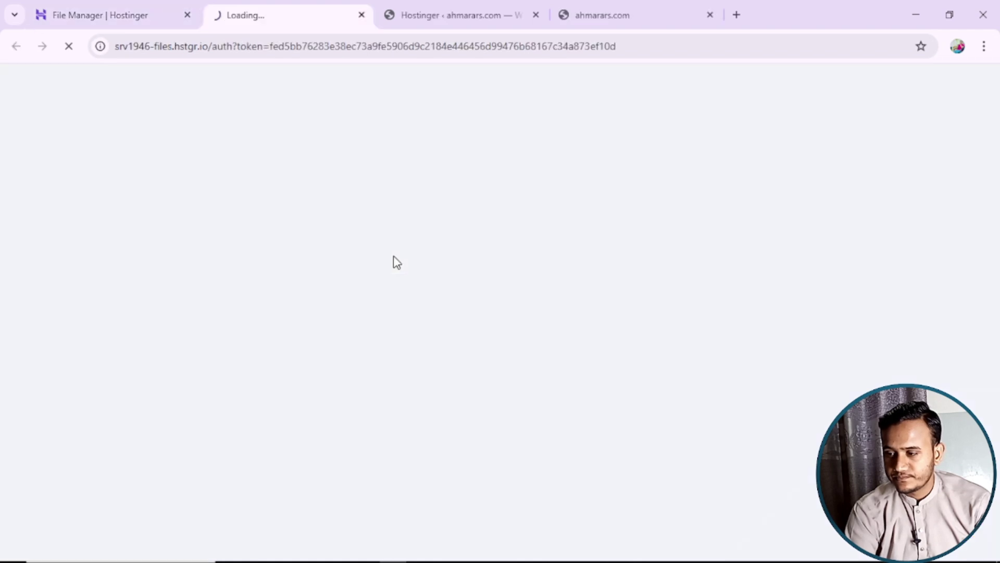
# Open the public_html folder in File Manager.
pyautogui.click(320, 211)
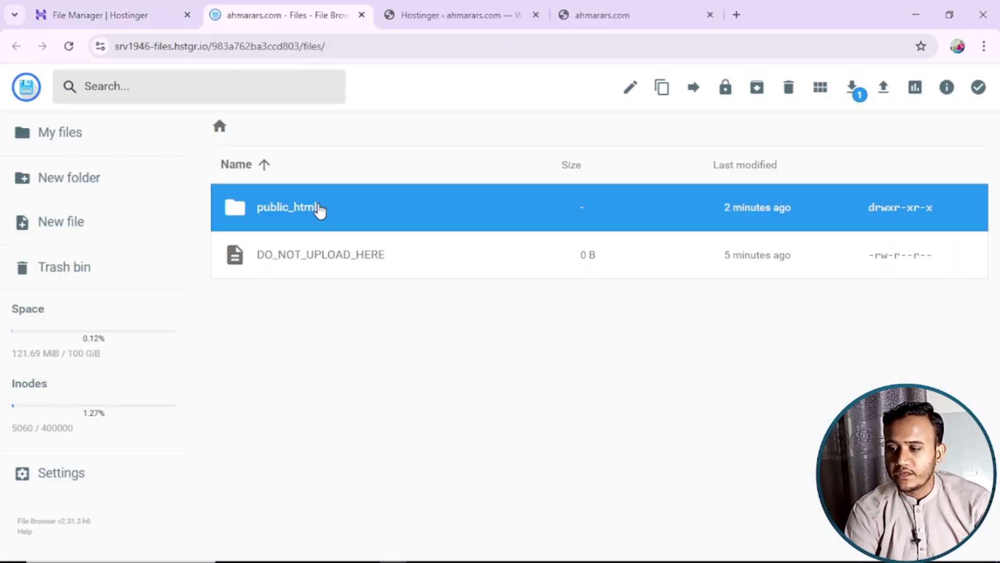
pyautogui.doubleClick(318, 210)
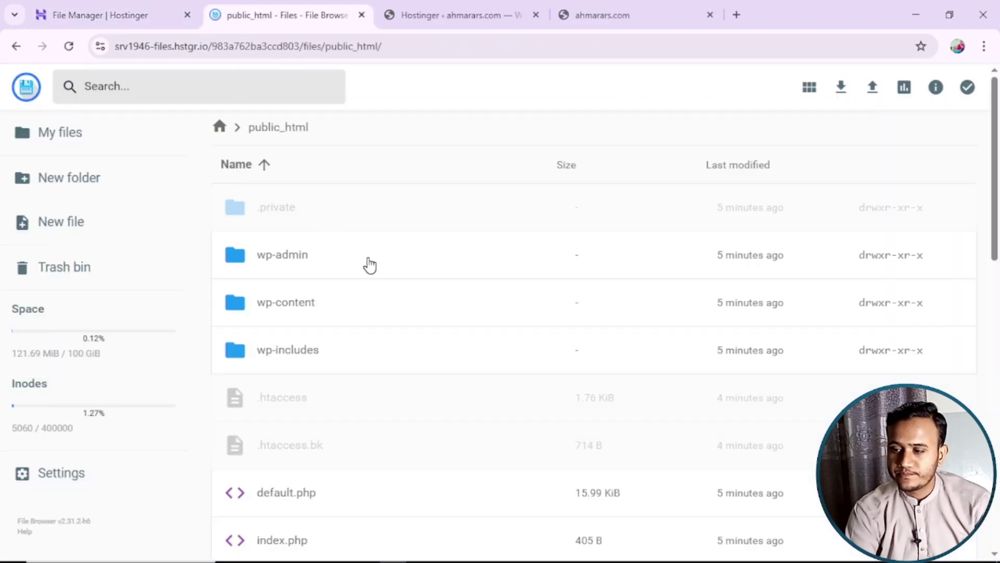
pyautogui.scroll(-12, 369, 264)
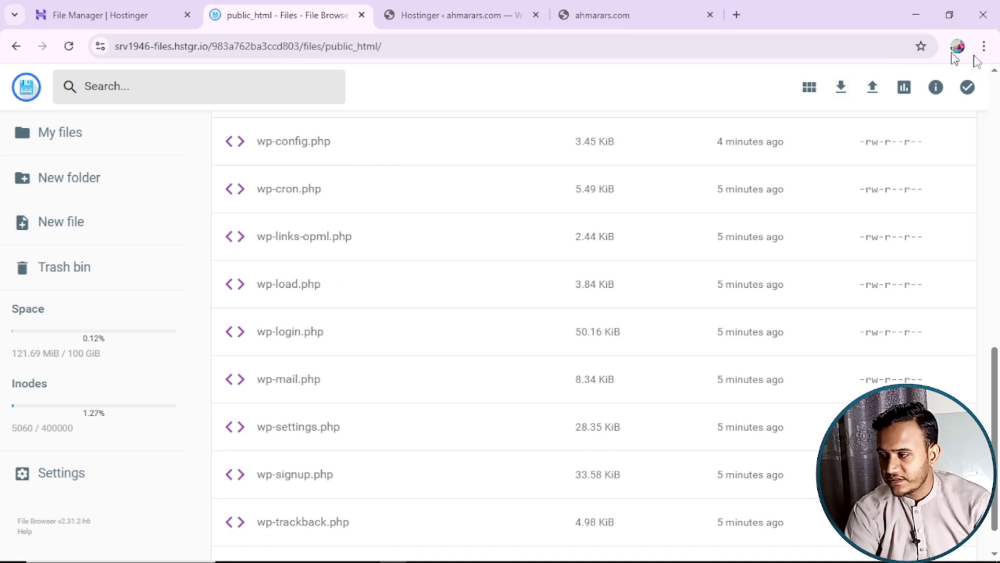
pyautogui.scroll(12, 610, 401)
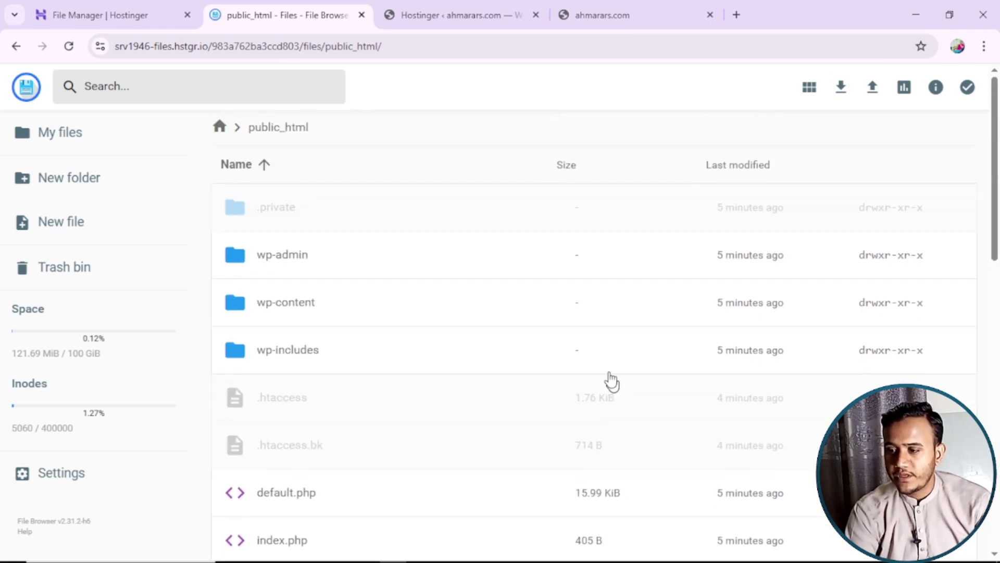
# Select all 21 WordPress files and folders and permanently delete them, skipping the trash bin.
pyautogui.hotkey('ctrl', 'a')
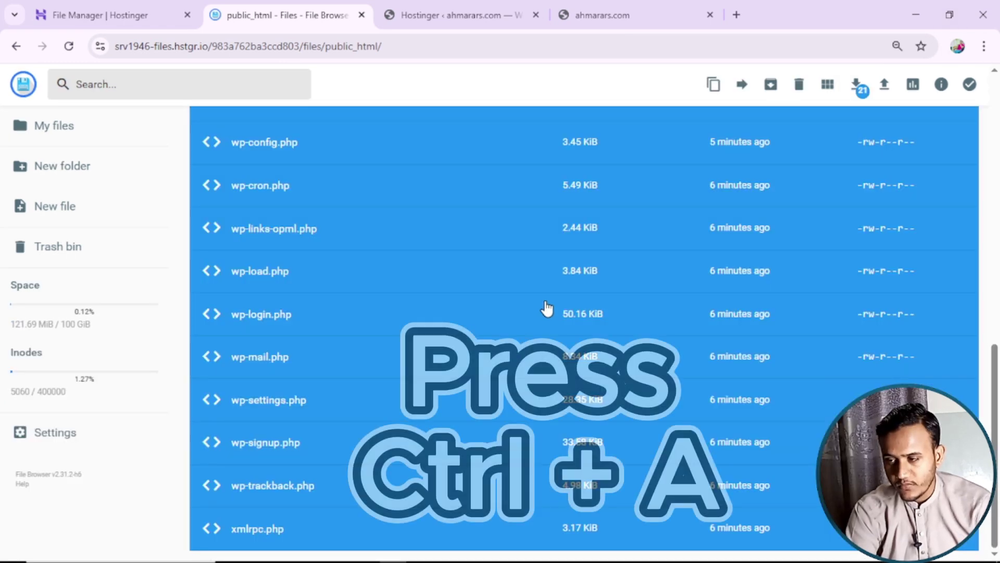
pyautogui.scroll(10, 545, 310)
pyautogui.scroll(-3, 552, 308)
pyautogui.scroll(3, 562, 305)
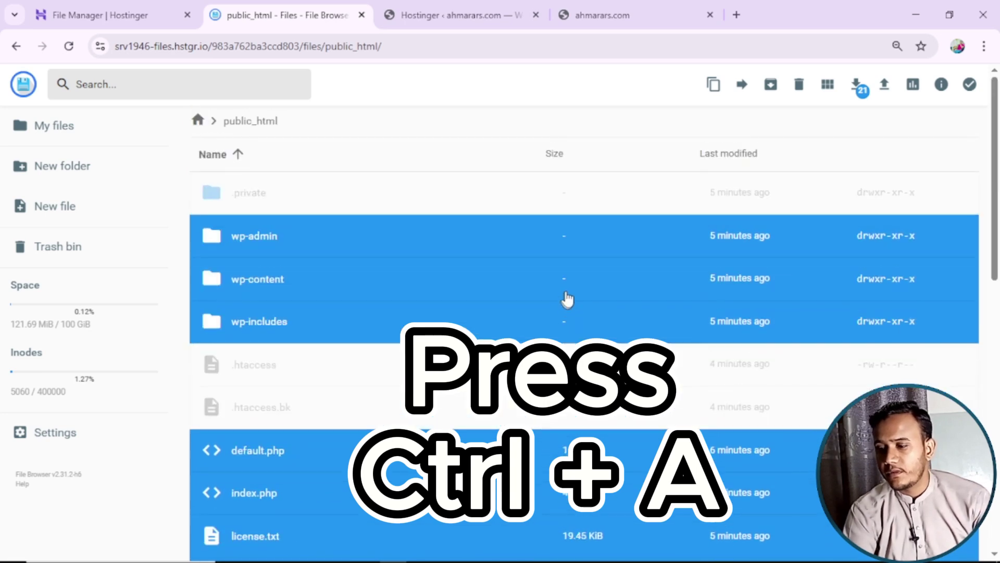
pyautogui.scroll(-10, 568, 300)
pyautogui.scroll(2, 567, 297)
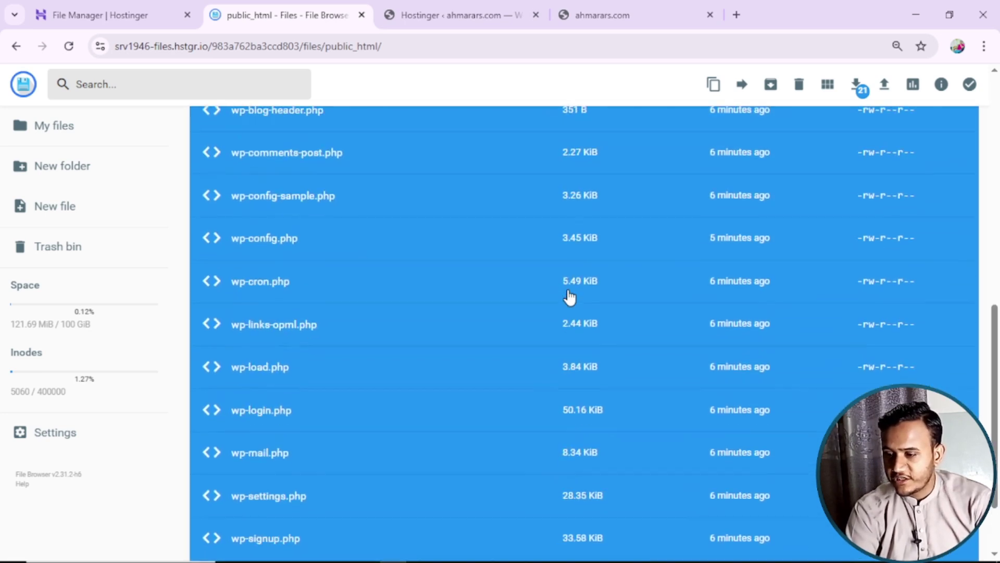
pyautogui.scroll(-4, 568, 297)
pyautogui.scroll(5, 682, 242)
pyautogui.scroll(4, 805, 133)
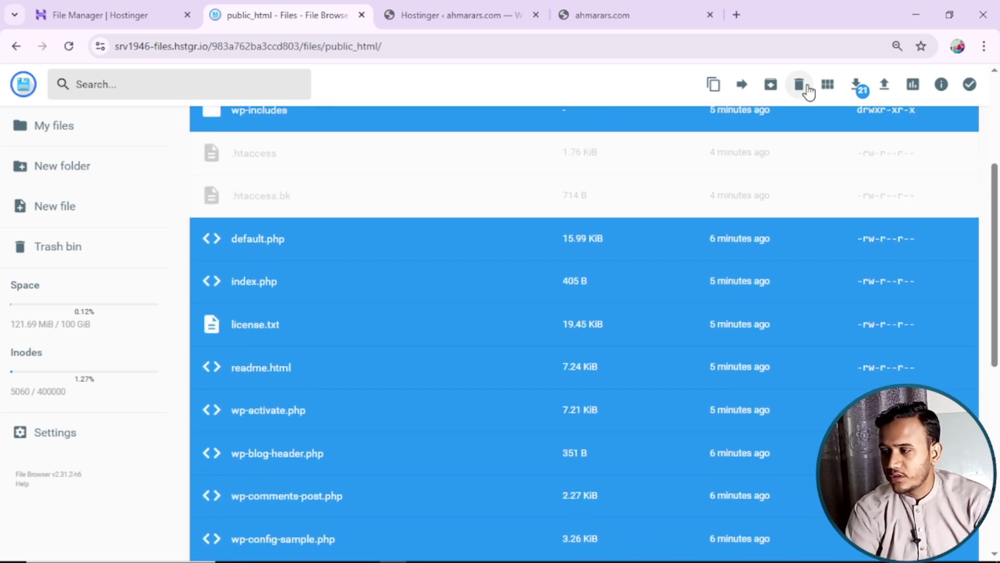
pyautogui.click(800, 85)
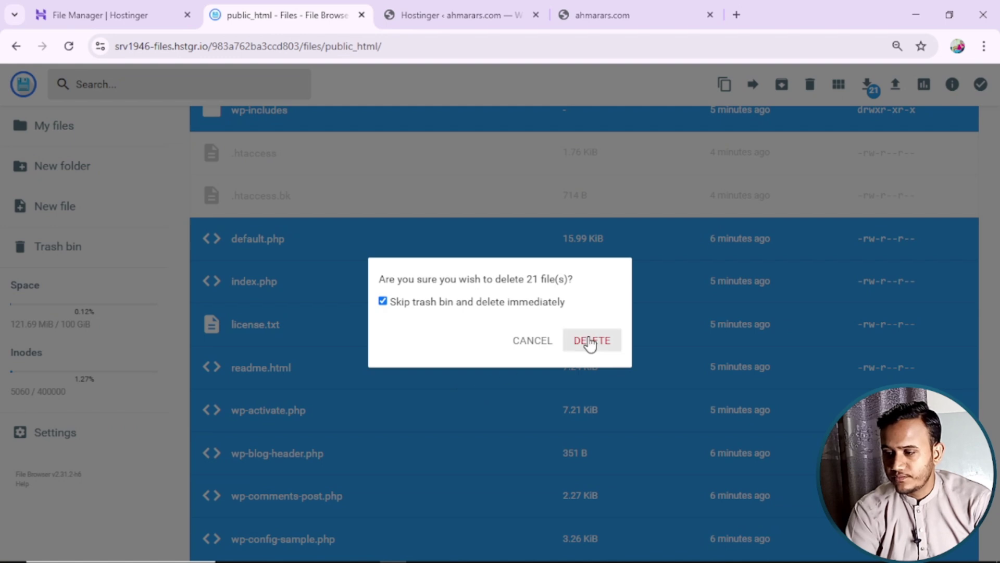
pyautogui.click(591, 341)
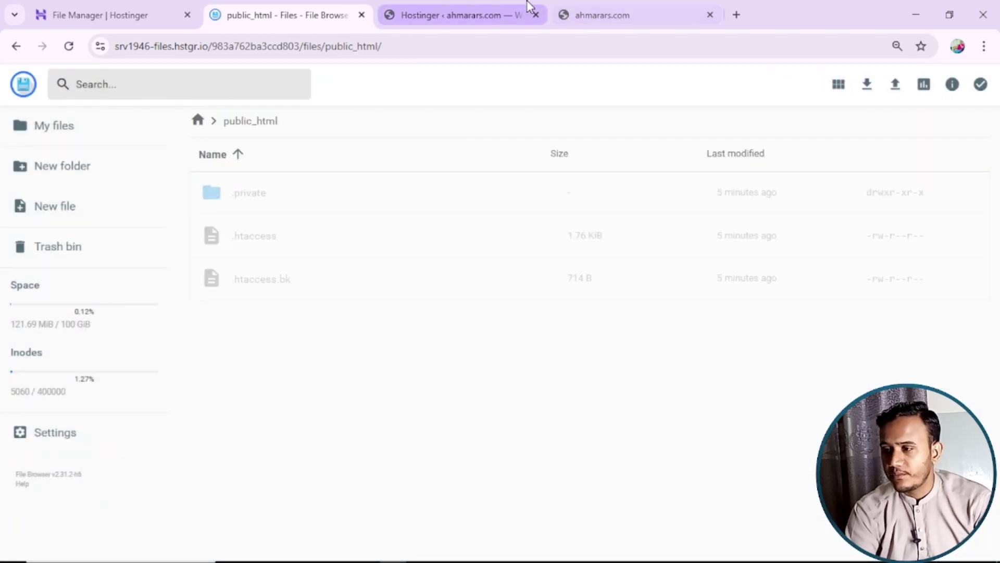
# Reload the ahmarars.com tab to see 403 Forbidden, then return to the File Browser tab.
pyautogui.click(625, 16)
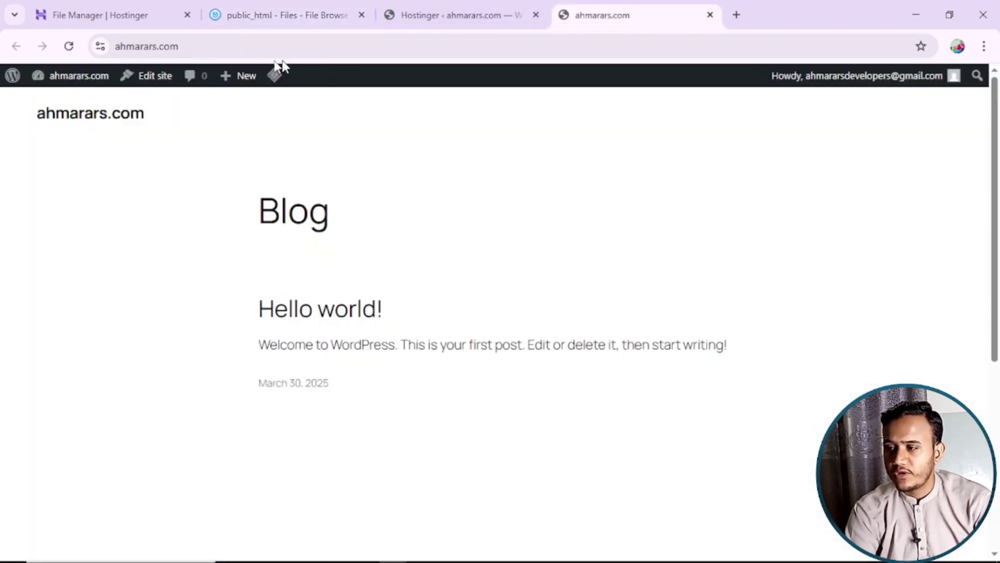
pyautogui.click(68, 46)
pyautogui.moveTo(358, 211); pyautogui.dragTo(609, 370)
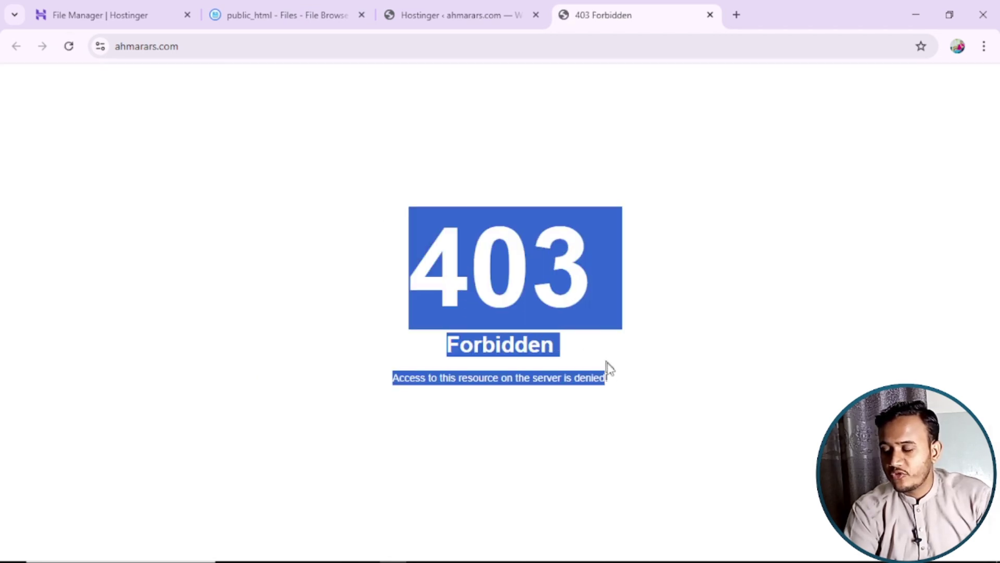
pyautogui.click(699, 341)
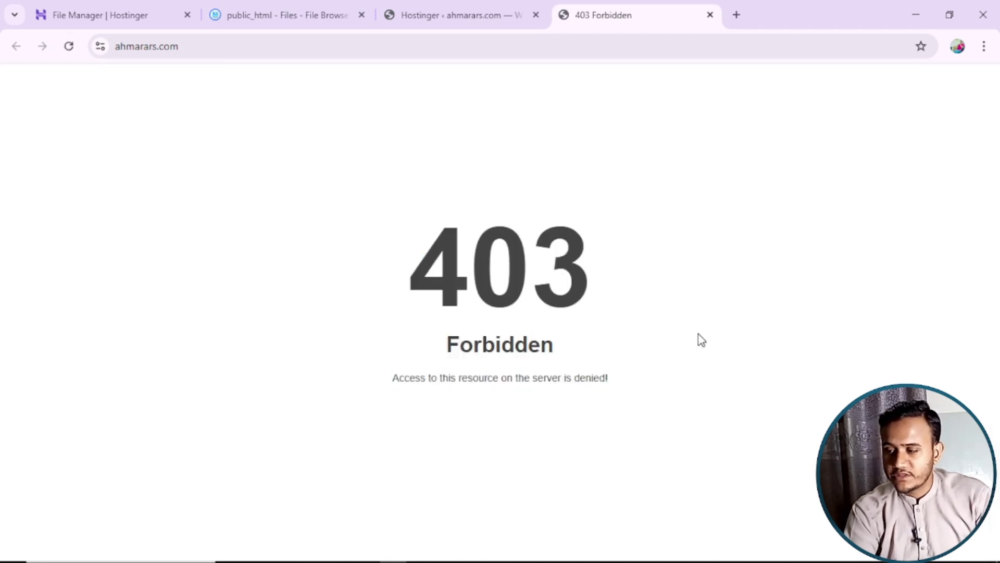
pyautogui.click(280, 15)
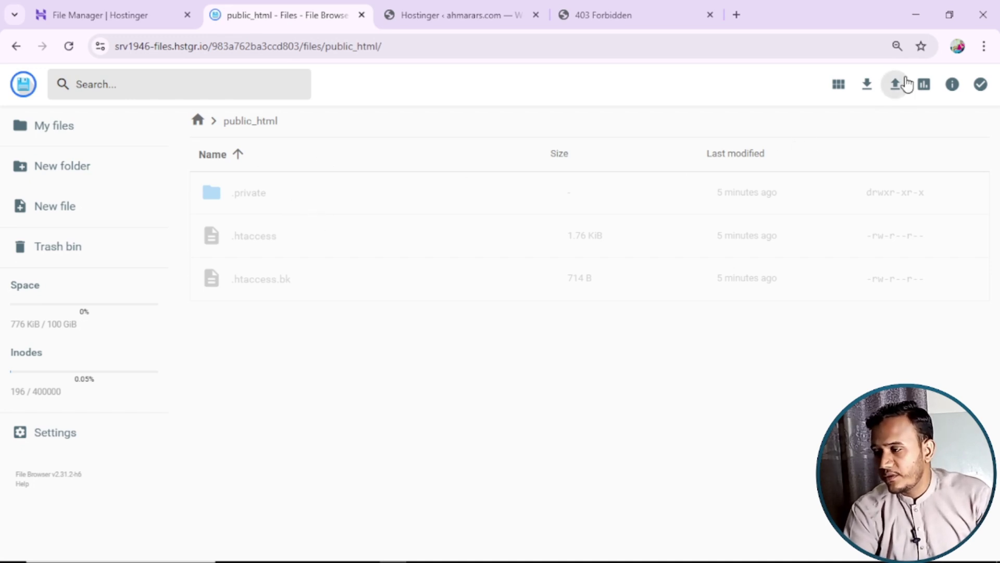
# Upload the _public_html archive from Desktop > backup into public_html.
pyautogui.click(895, 85)
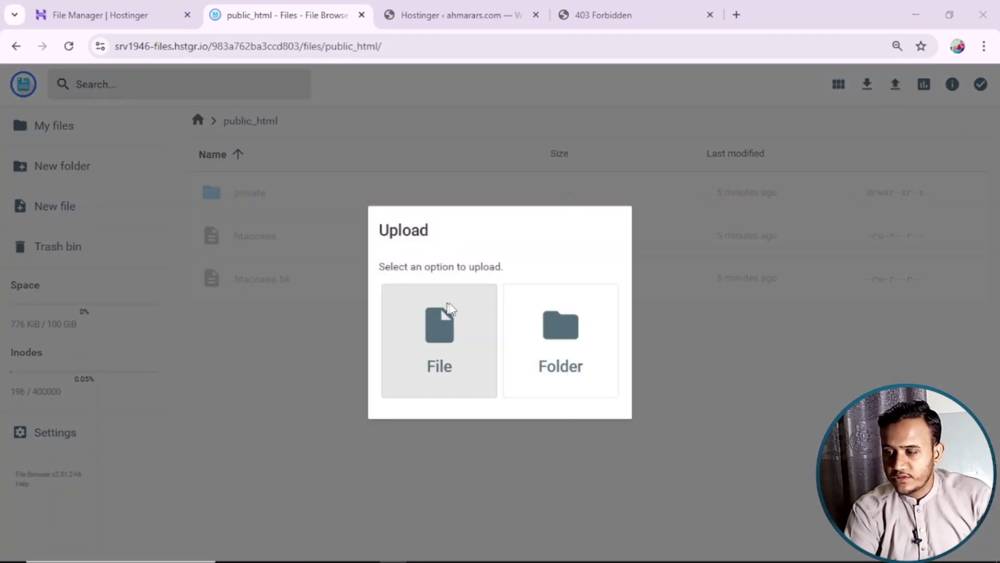
pyautogui.click(441, 308)
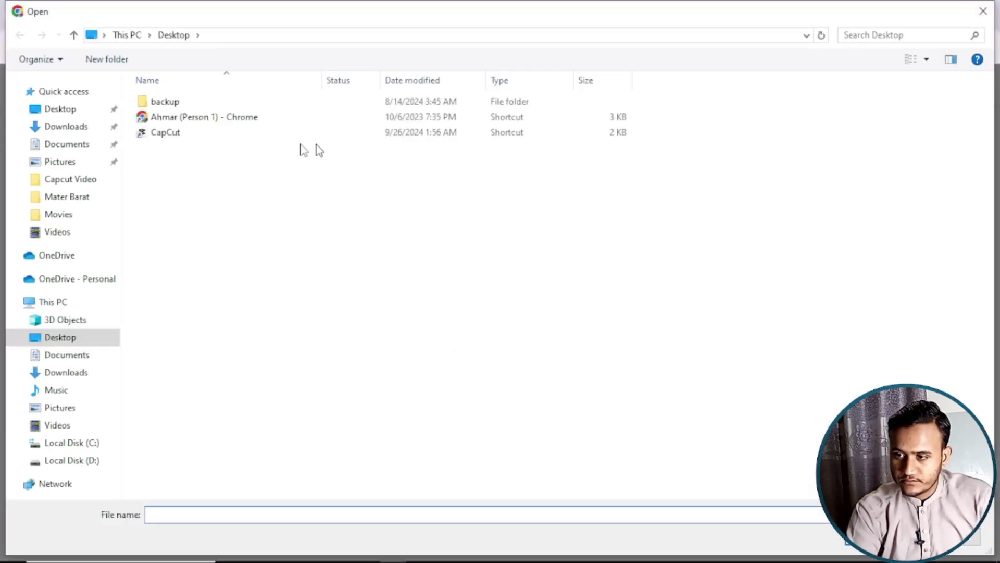
pyautogui.doubleClick(215, 102)
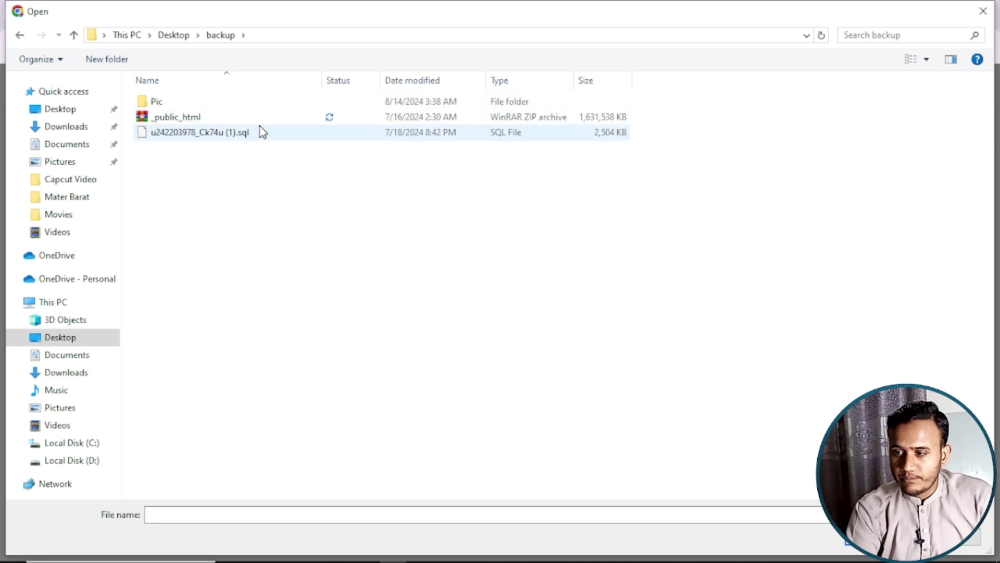
pyautogui.click(209, 121)
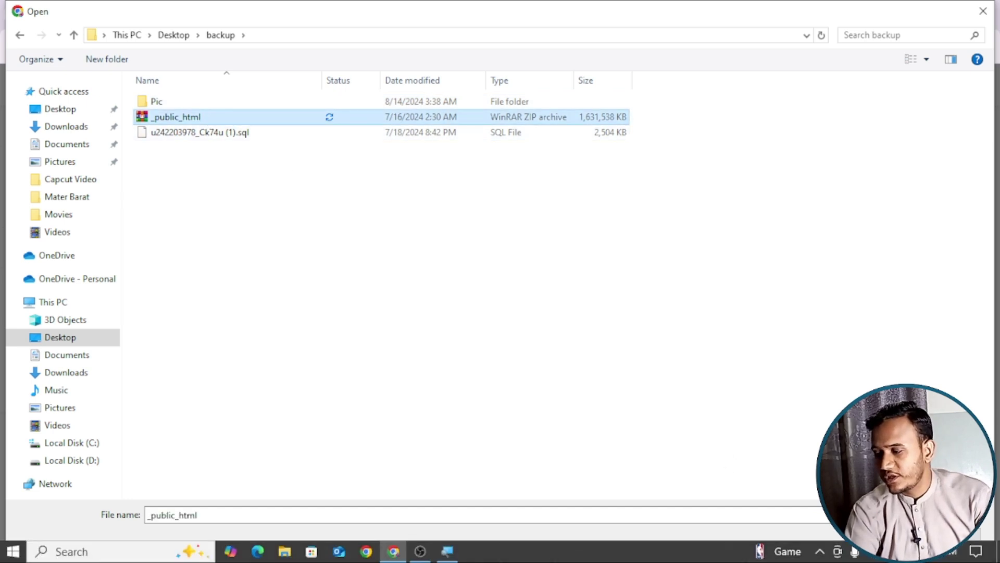
pyautogui.click(880, 537)
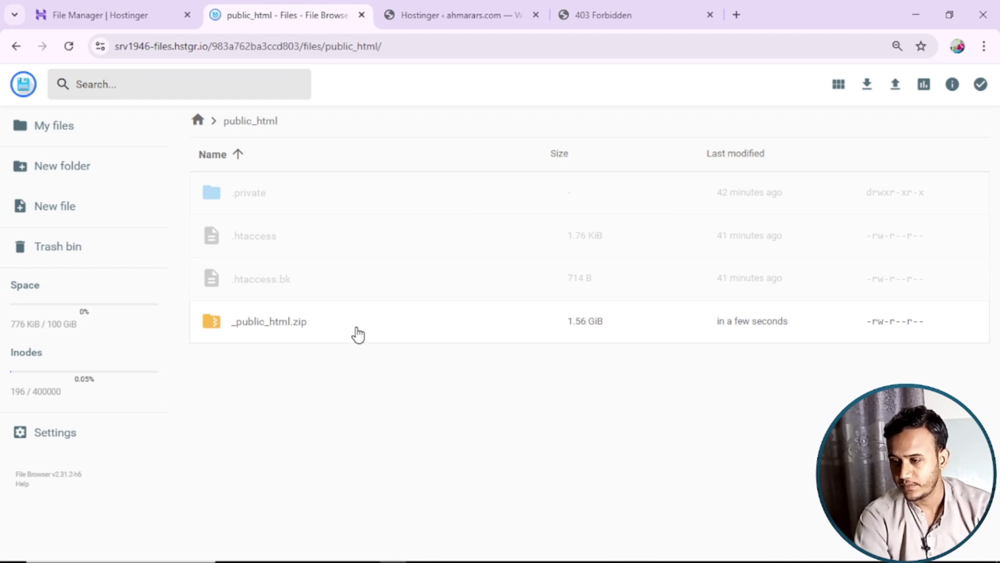
# Extract _public_html.zip to the '..' destination in a new folder named ahmar.
pyautogui.click(357, 334)
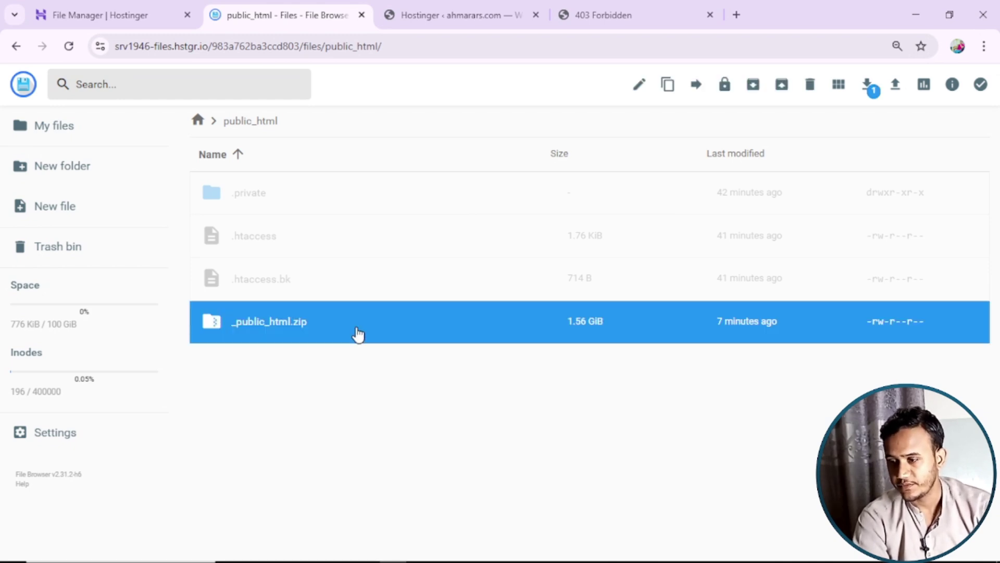
pyautogui.rightClick(357, 328)
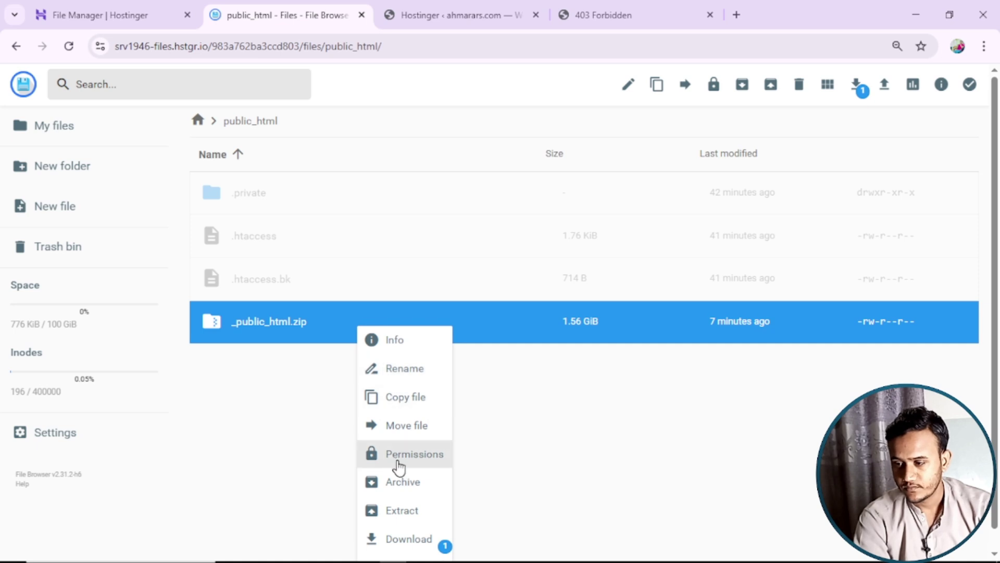
pyautogui.click(418, 514)
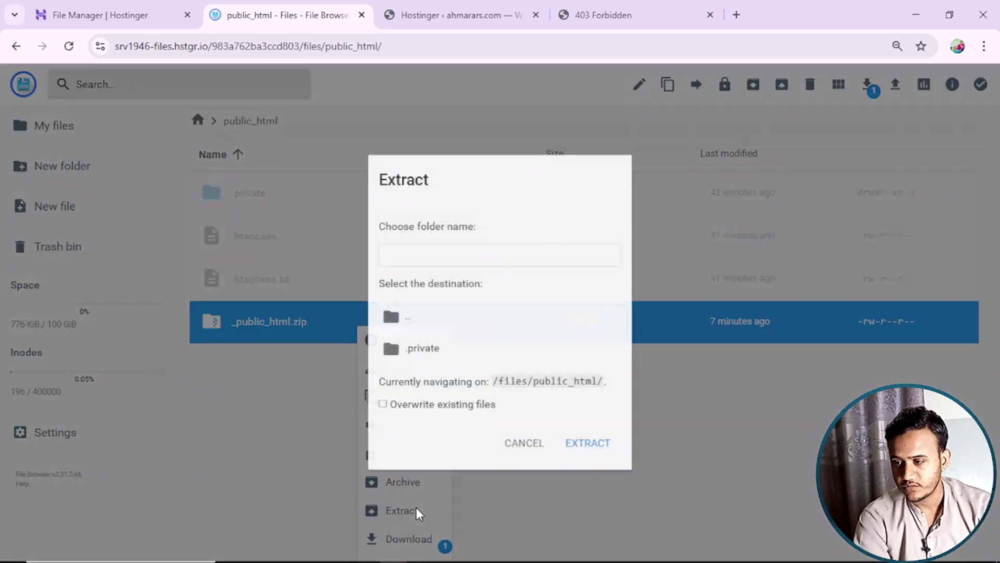
pyautogui.click(447, 327)
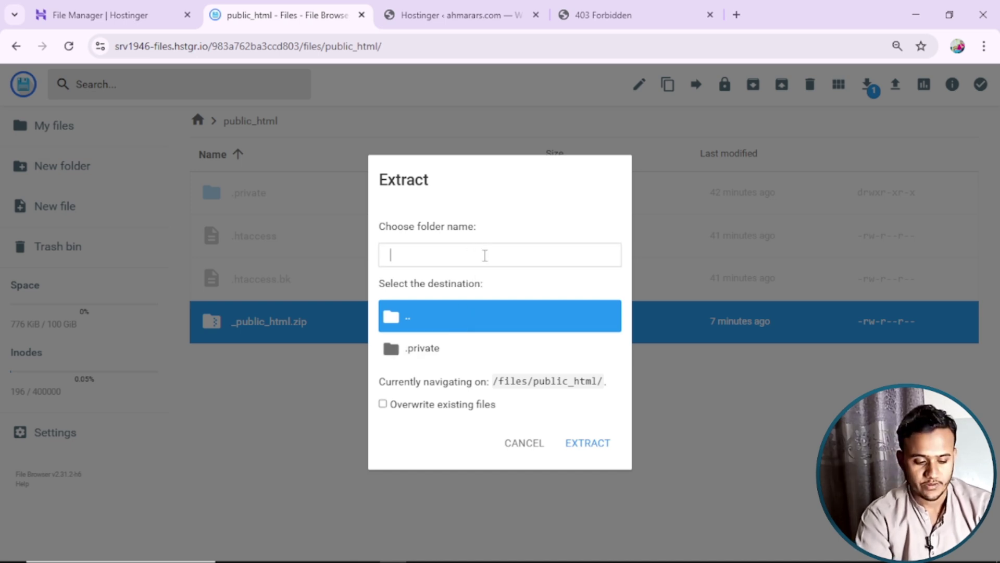
pyautogui.click(485, 255)
pyautogui.write('ahmar')
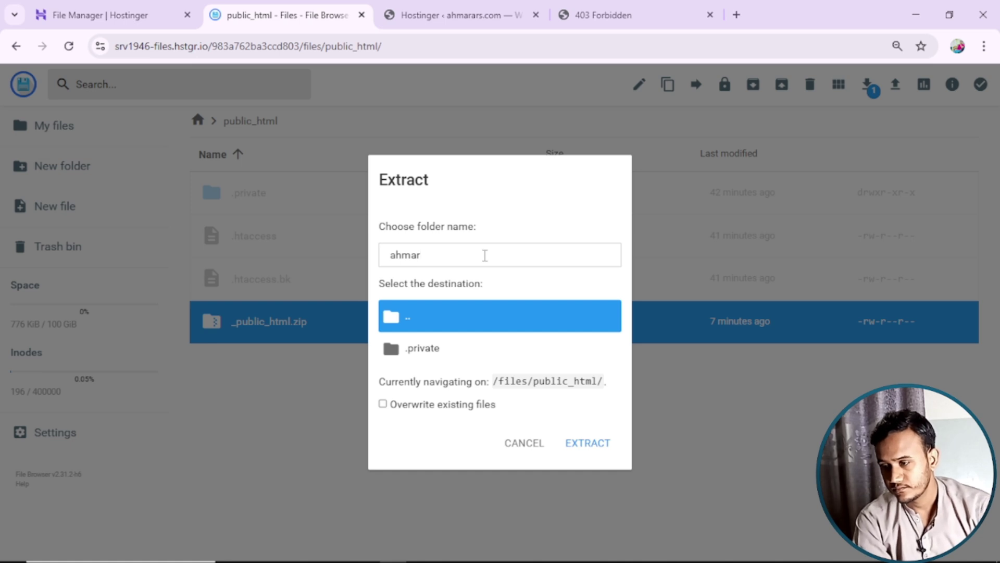
pyautogui.click(596, 447)
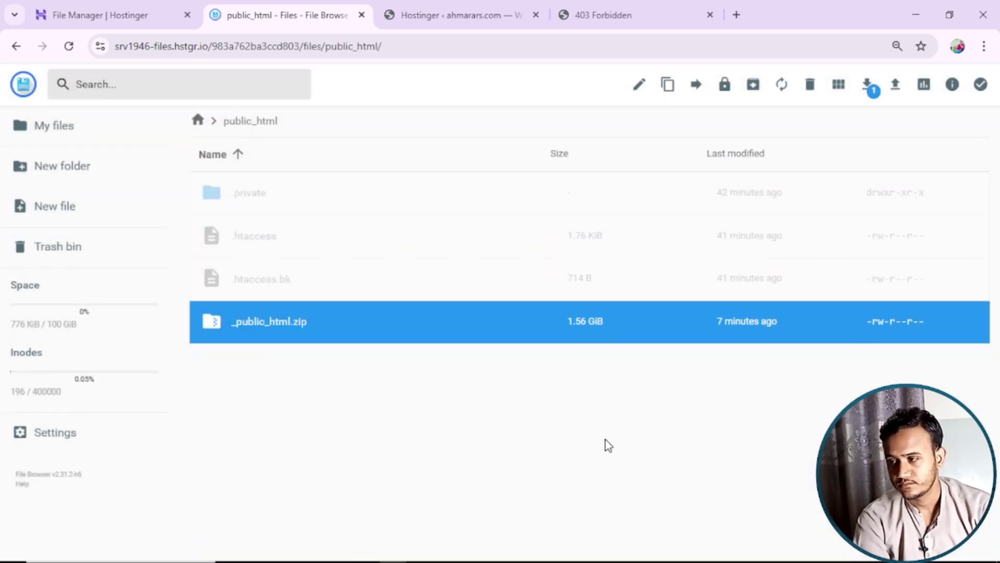
# From the root files folder, move the ahmar folder into public_html.
pyautogui.click(199, 121)
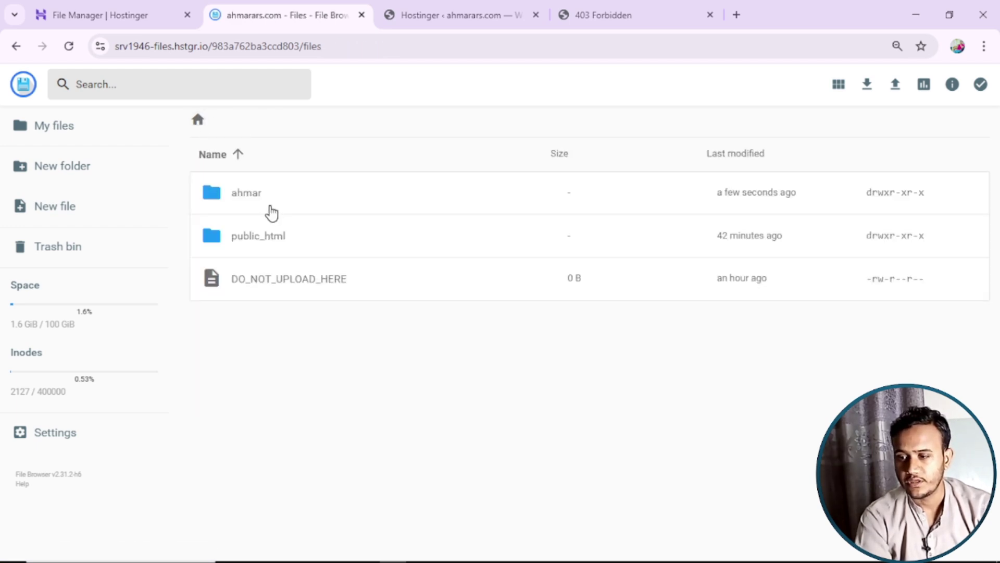
pyautogui.click(271, 208)
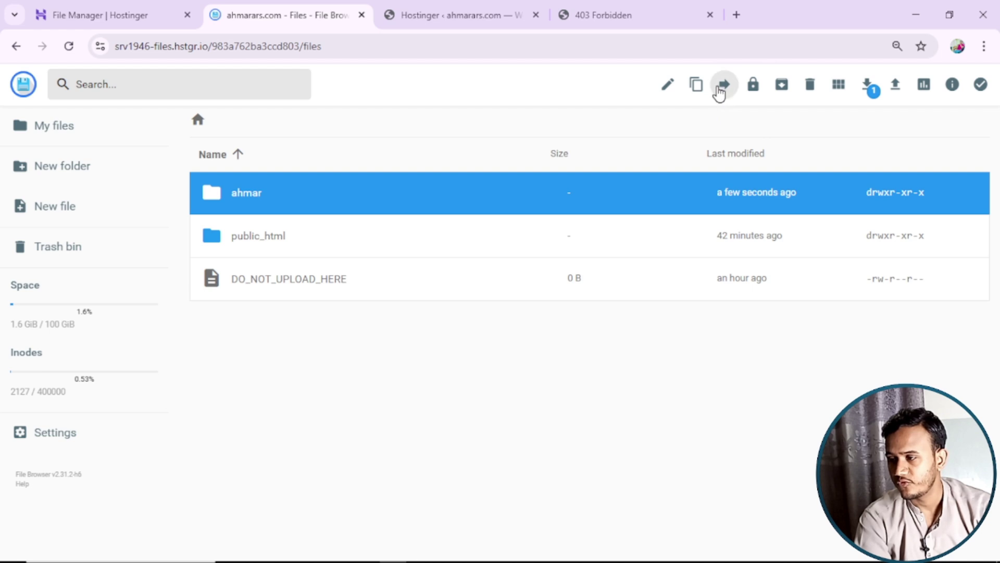
pyautogui.click(723, 86)
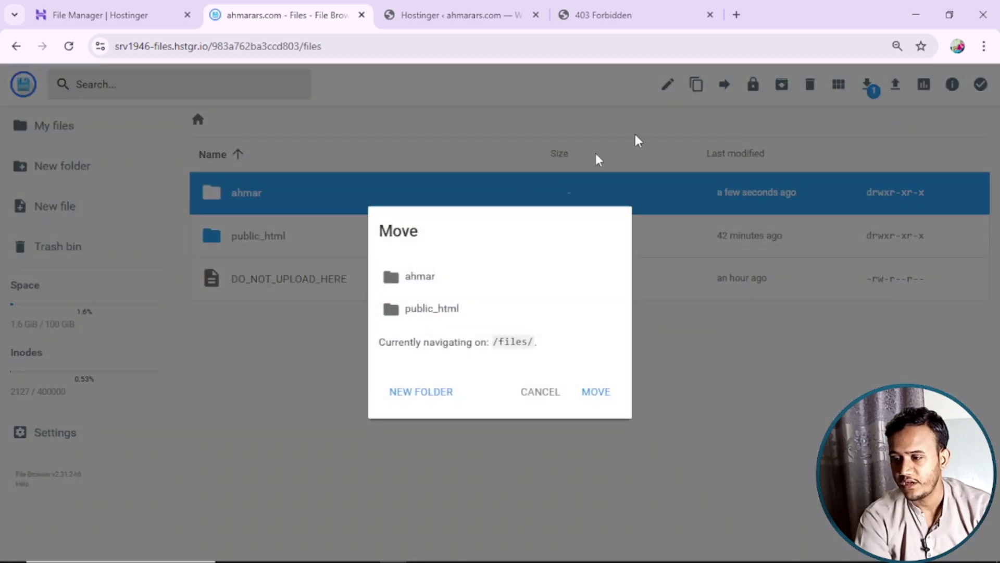
pyautogui.click(484, 321)
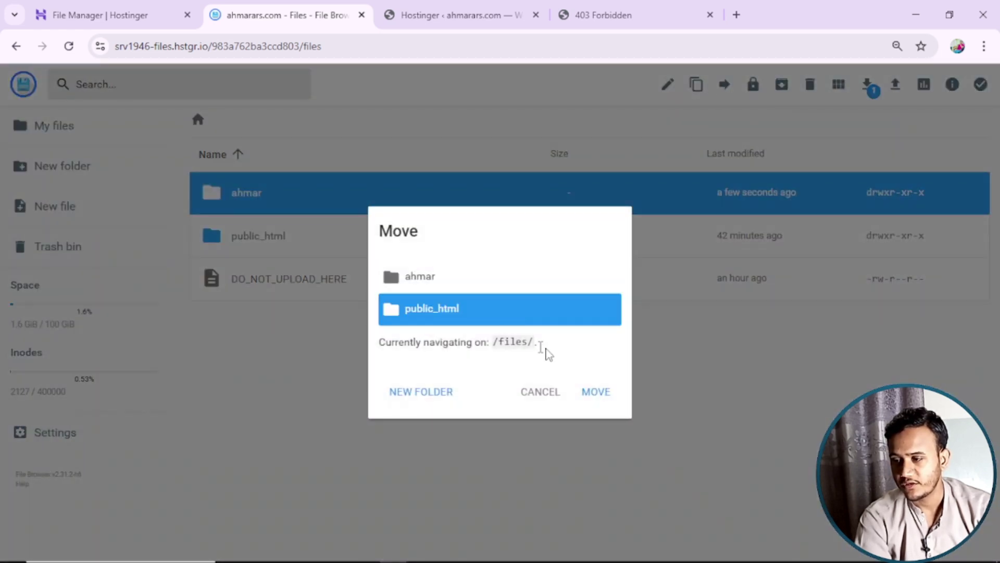
pyautogui.click(594, 394)
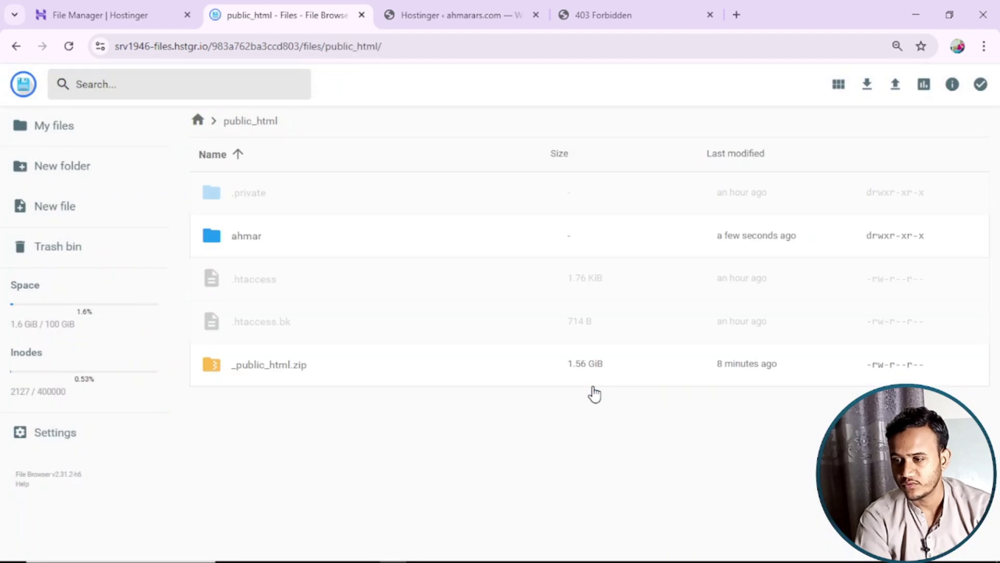
pyautogui.click(264, 239)
pyautogui.rightClick(265, 238)
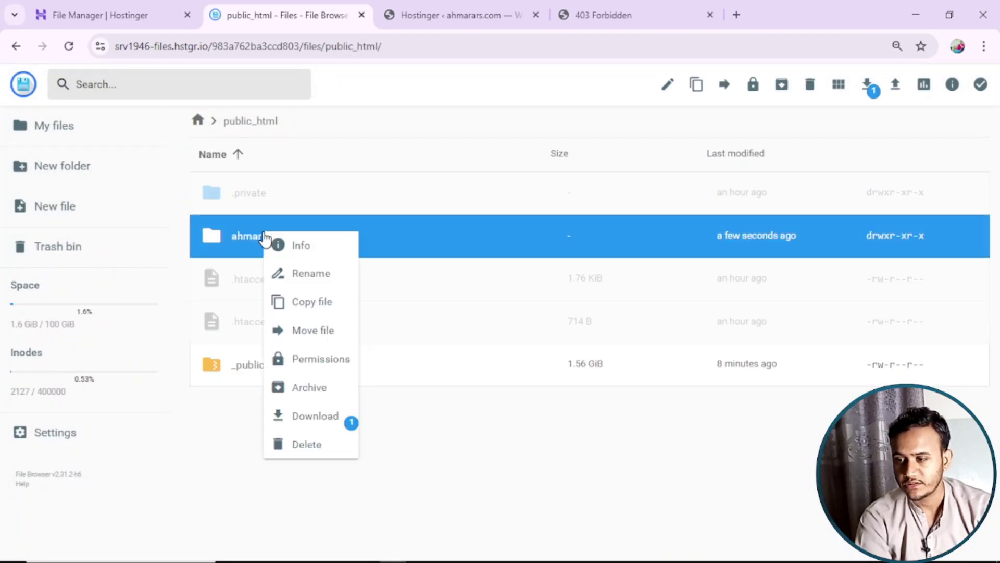
# Select everything inside ahmar and move it to the parent public_html, replacing same-named files.
pyautogui.press('Escape')
pyautogui.doubleClick(380, 245)
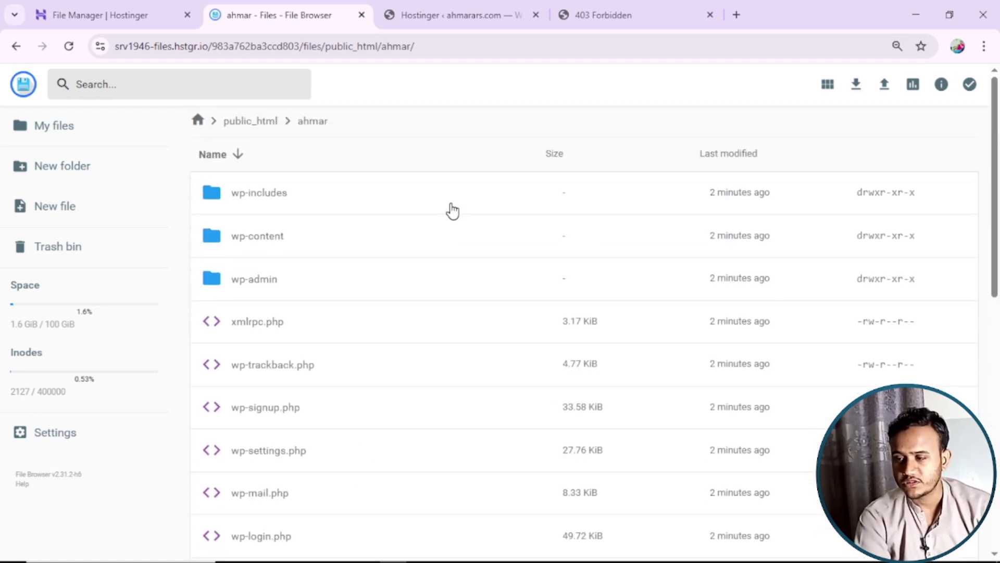
pyautogui.click(452, 211)
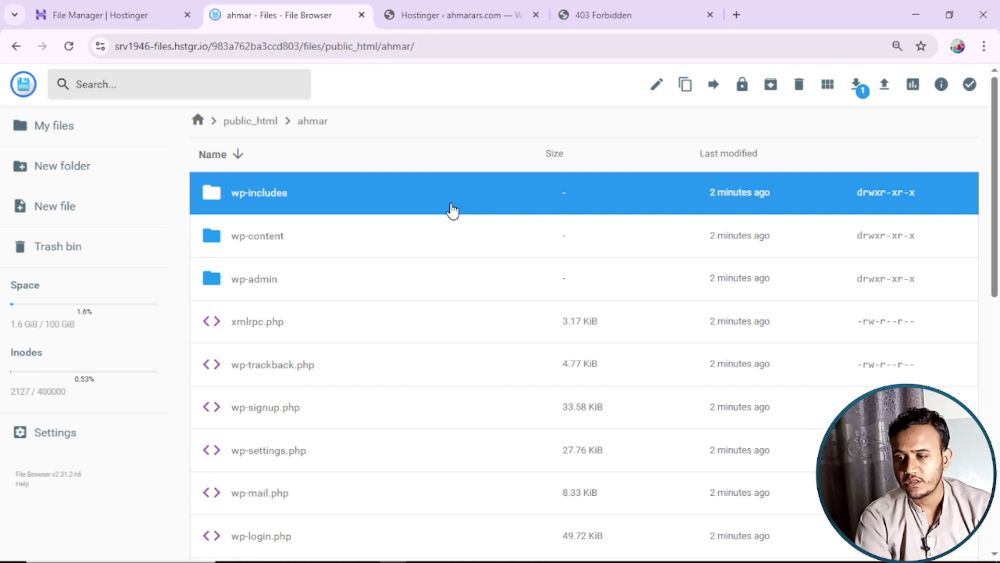
pyautogui.hotkey('ctrl', 'a')
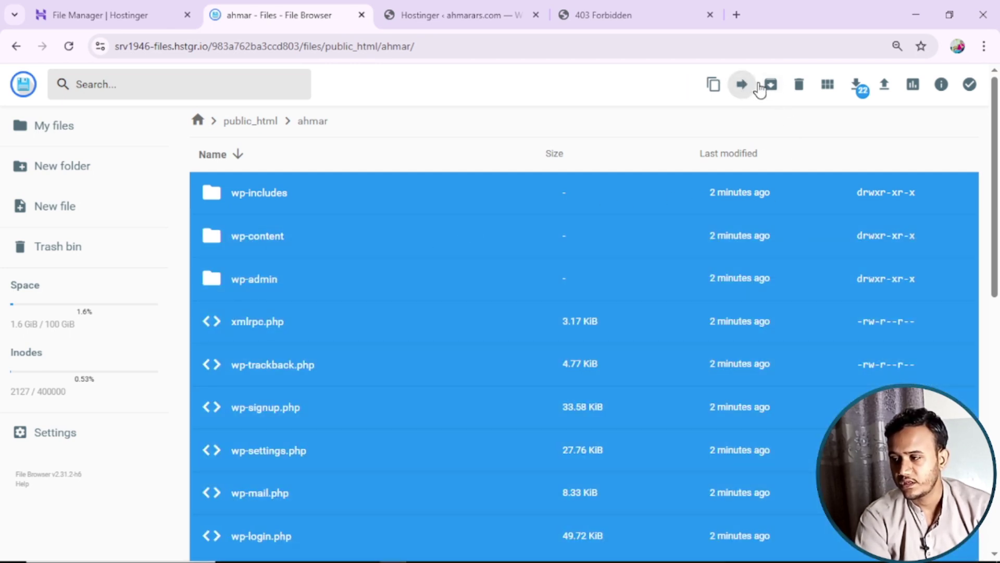
pyautogui.click(744, 85)
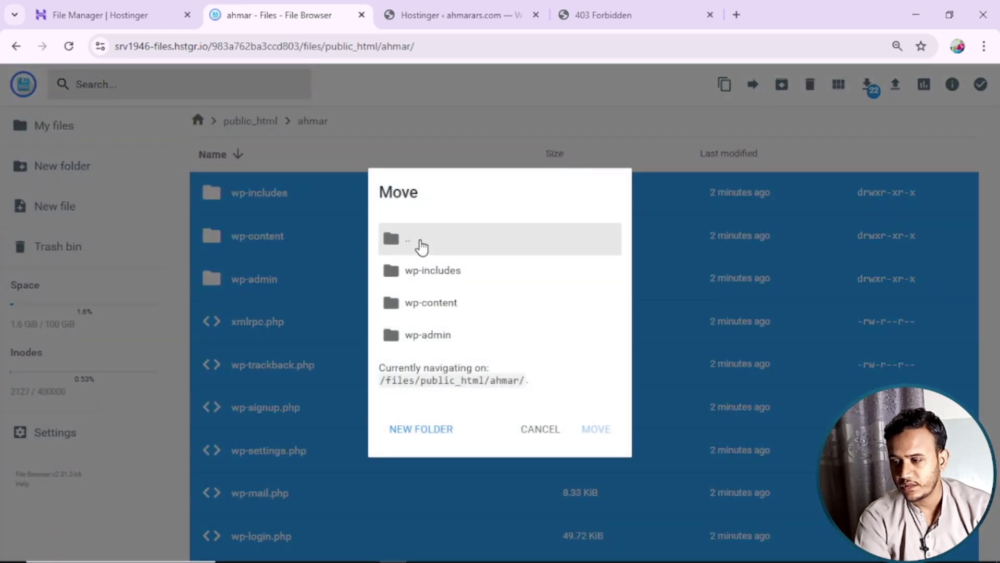
pyautogui.click(421, 247)
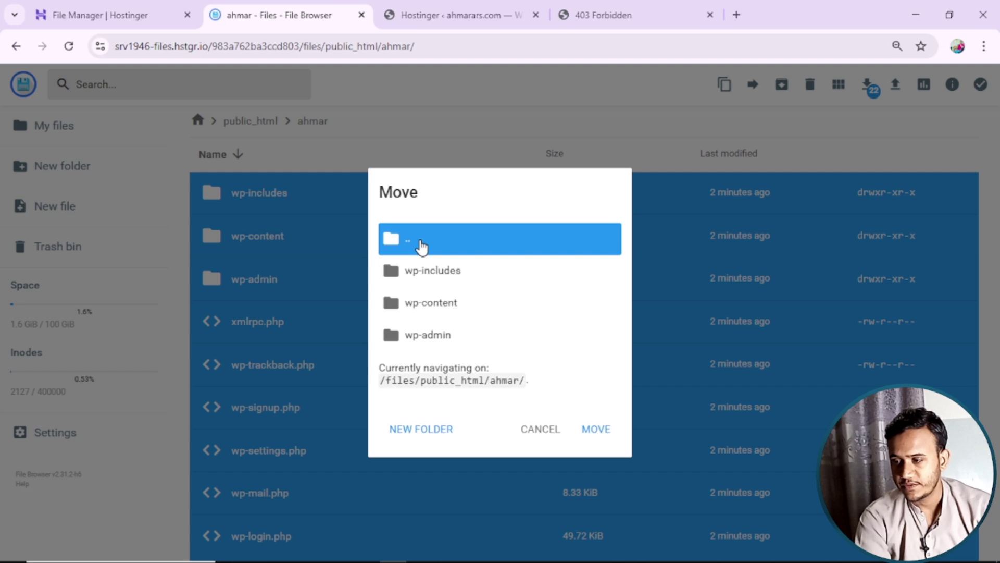
pyautogui.click(602, 437)
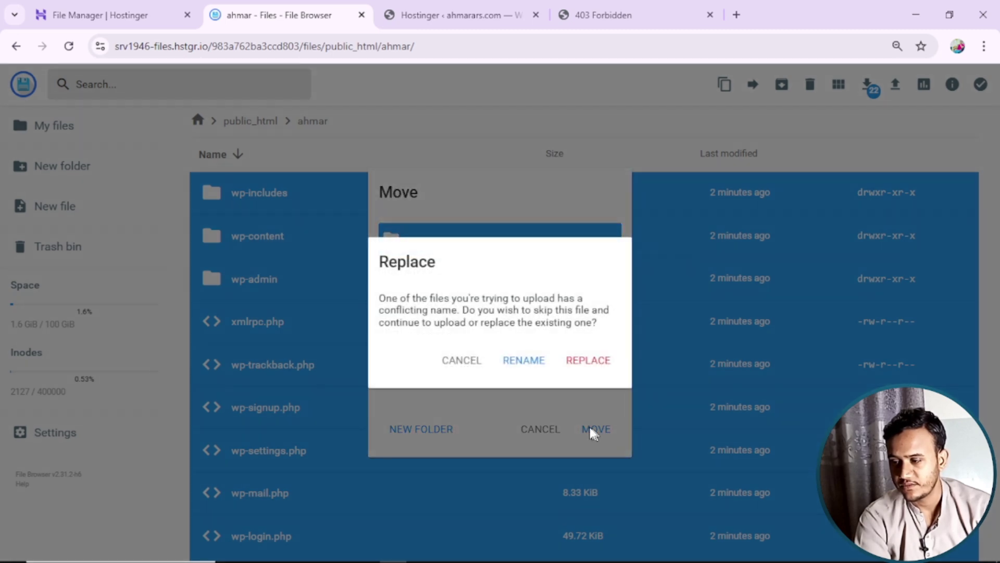
pyautogui.click(597, 360)
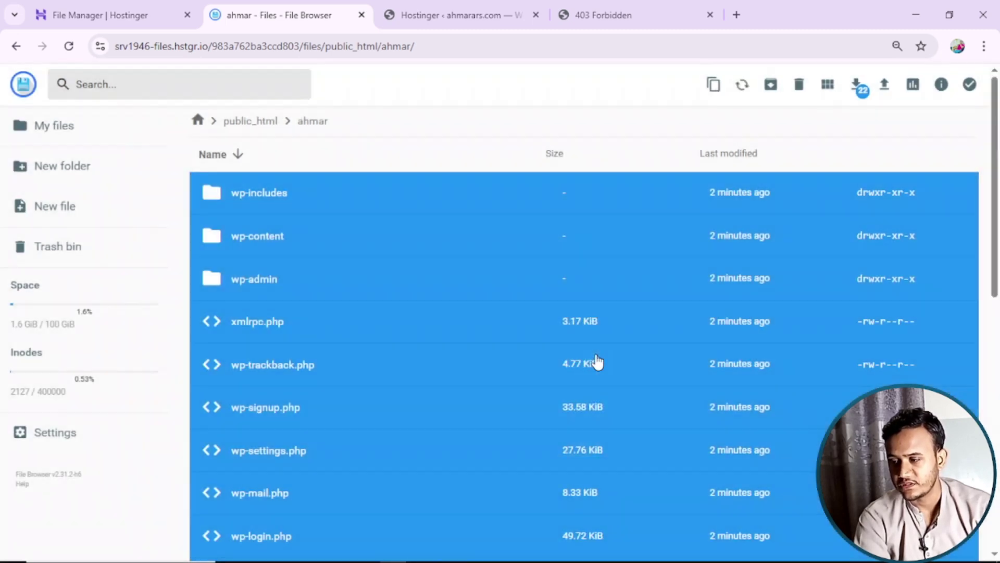
pyautogui.scroll(-14, 467, 341)
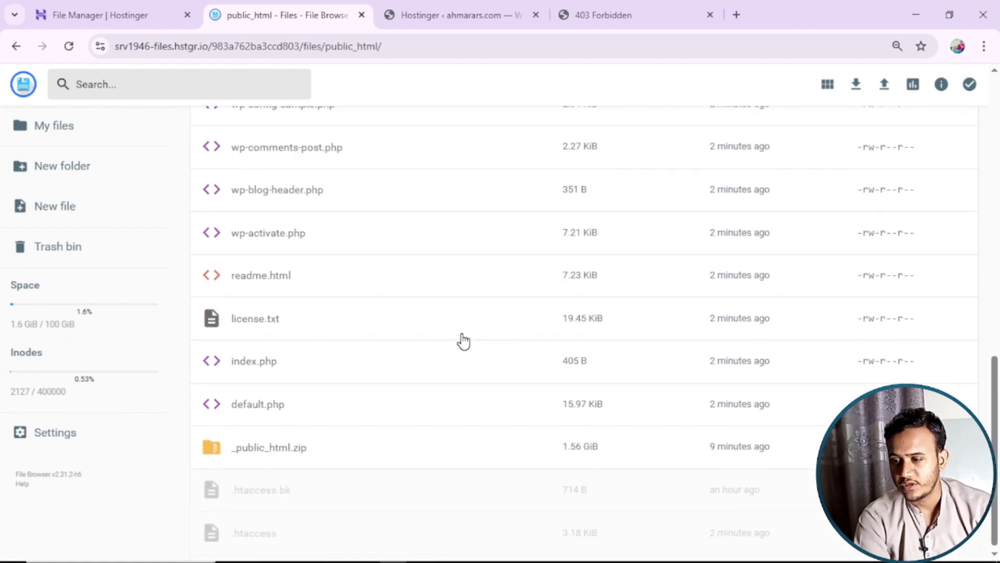
# Go back to the top level of files and reopen public_html.
pyautogui.scroll(10, 462, 340)
pyautogui.scroll(-5, 462, 340)
pyautogui.scroll(-6, 461, 340)
pyautogui.scroll(14, 460, 339)
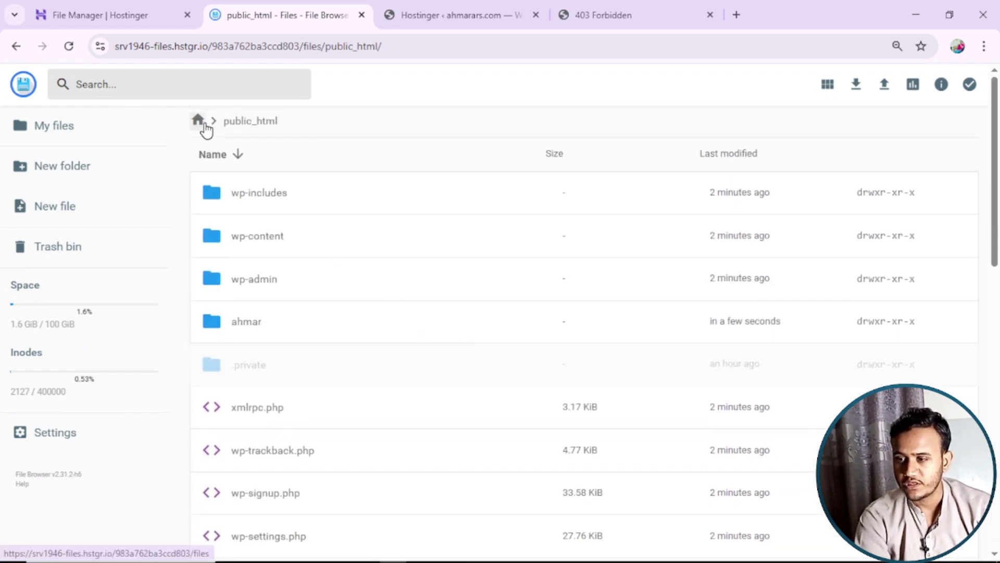
pyautogui.click(201, 125)
pyautogui.doubleClick(335, 206)
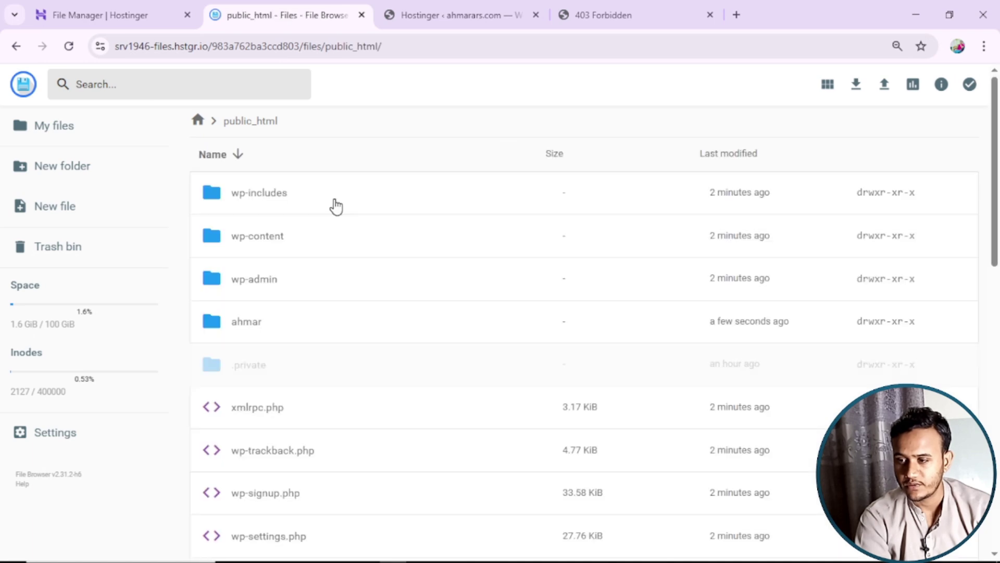
pyautogui.scroll(-2, 373, 218)
pyautogui.scroll(2, 373, 221)
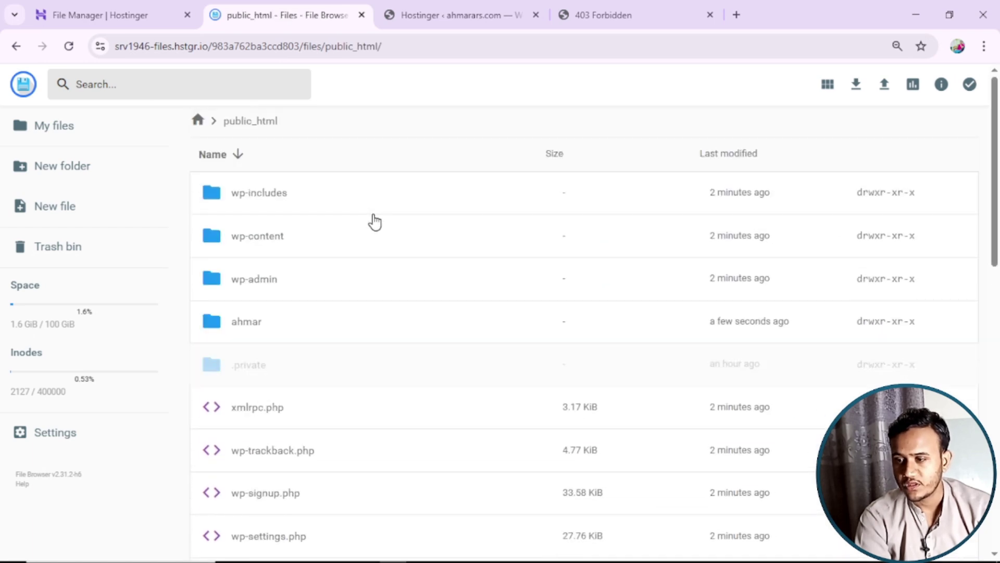
pyautogui.scroll(-6, 373, 221)
pyautogui.scroll(3, 391, 227)
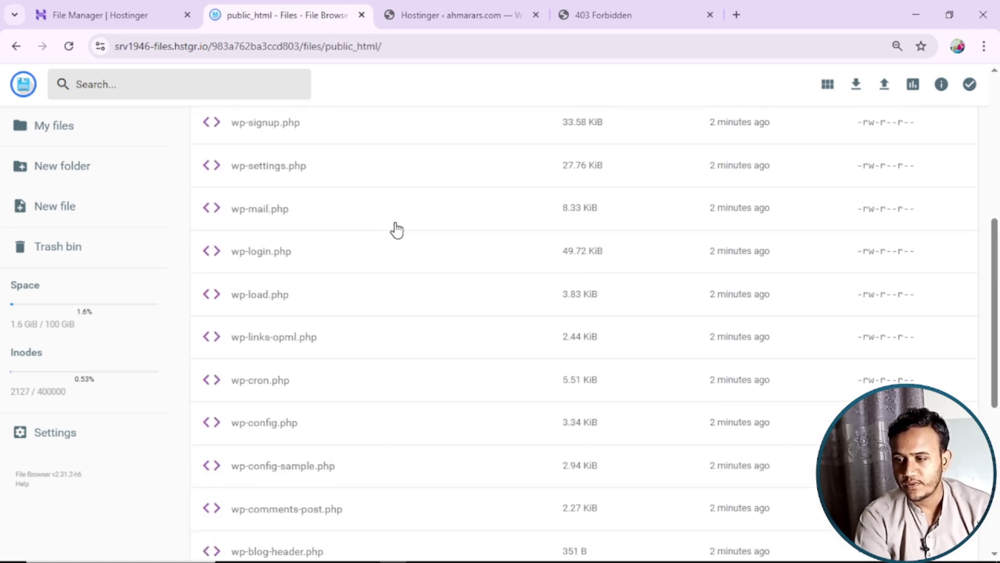
pyautogui.scroll(5, 396, 230)
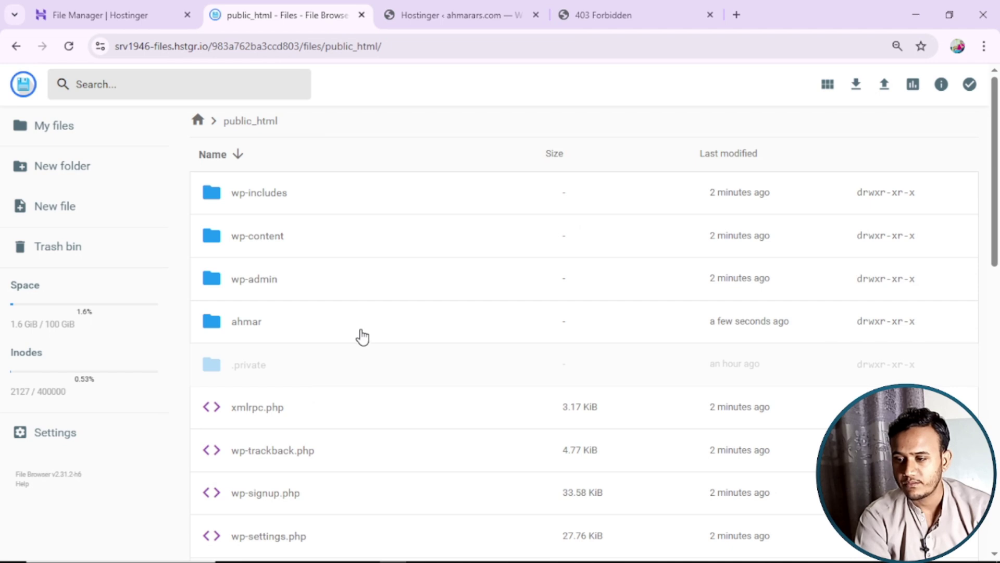
# Permanently delete the ahmar folder with Skip trash bin ticked.
pyautogui.click(362, 337)
pyautogui.scroll(-1, 363, 337)
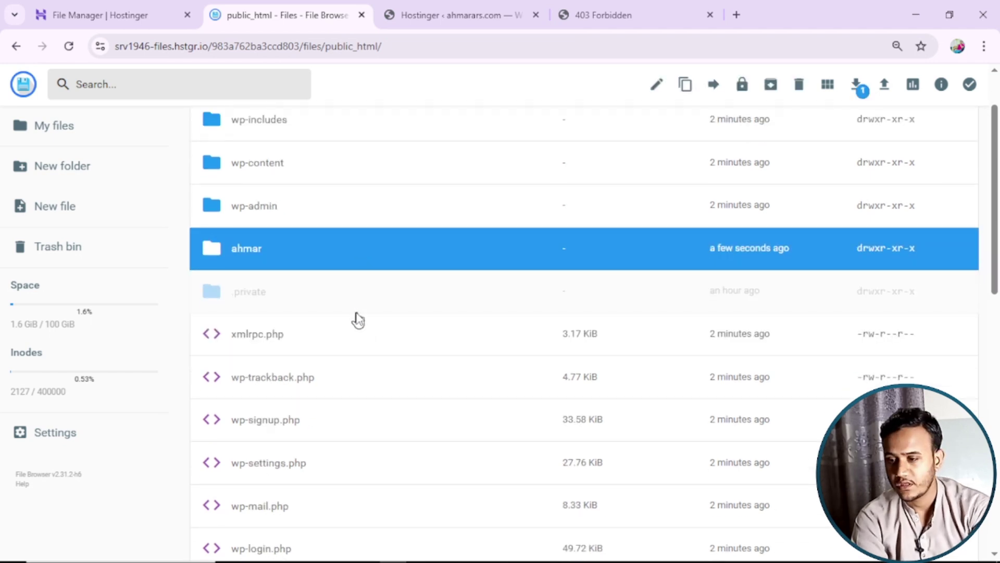
pyautogui.press('Delete')
pyautogui.click(580, 341)
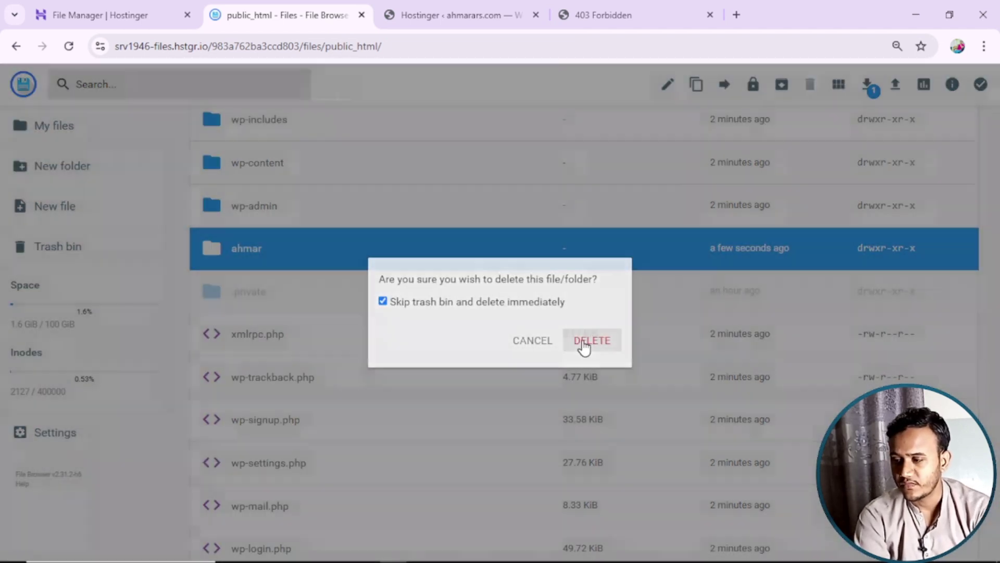
pyautogui.scroll(-10, 573, 342)
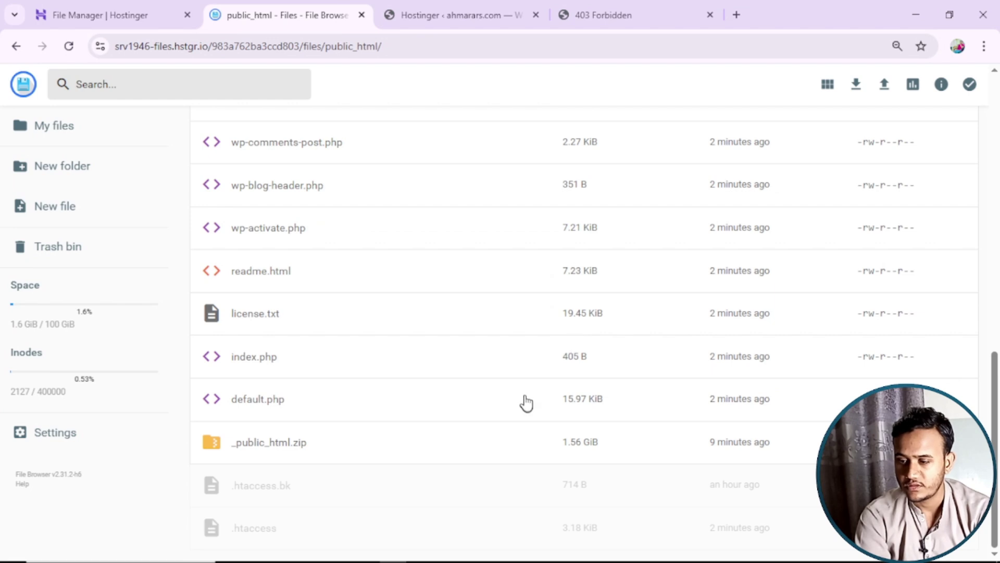
pyautogui.click(523, 434)
pyautogui.scroll(10, 523, 434)
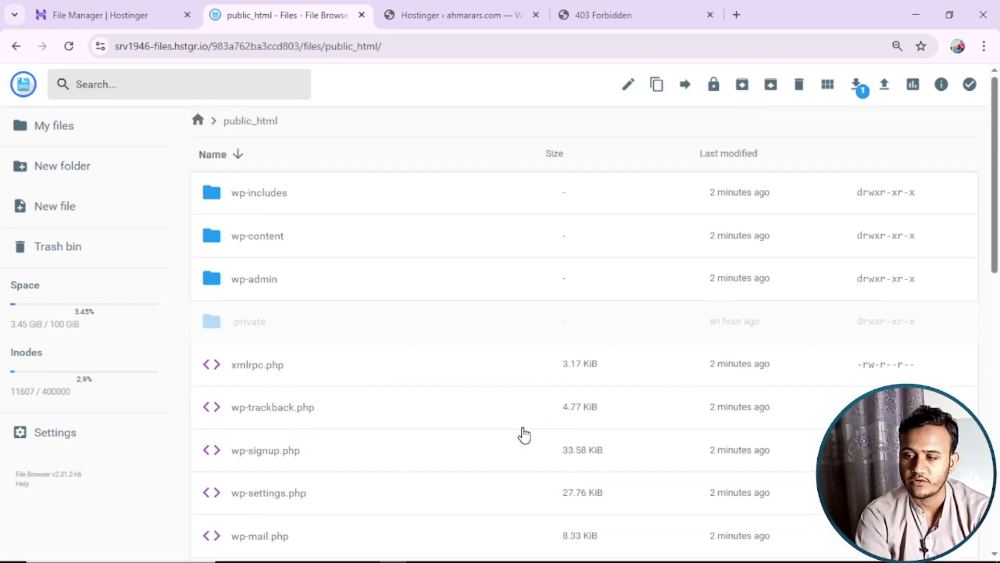
pyautogui.scroll(-5, 411, 279)
pyautogui.scroll(5, 417, 265)
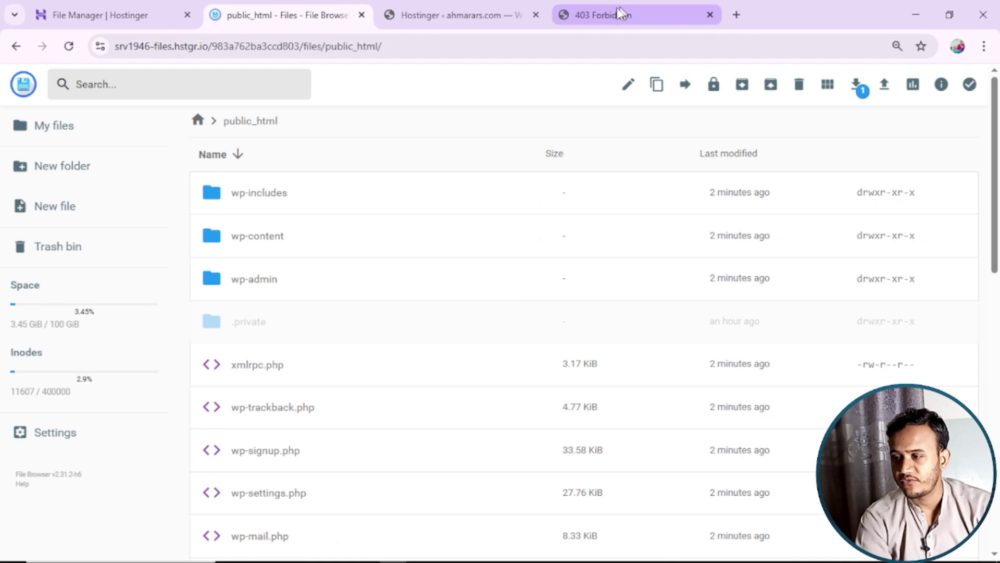
# Reload the ahmarars.com tab to see the database connection error, then return to File Browser.
pyautogui.click(601, 18)
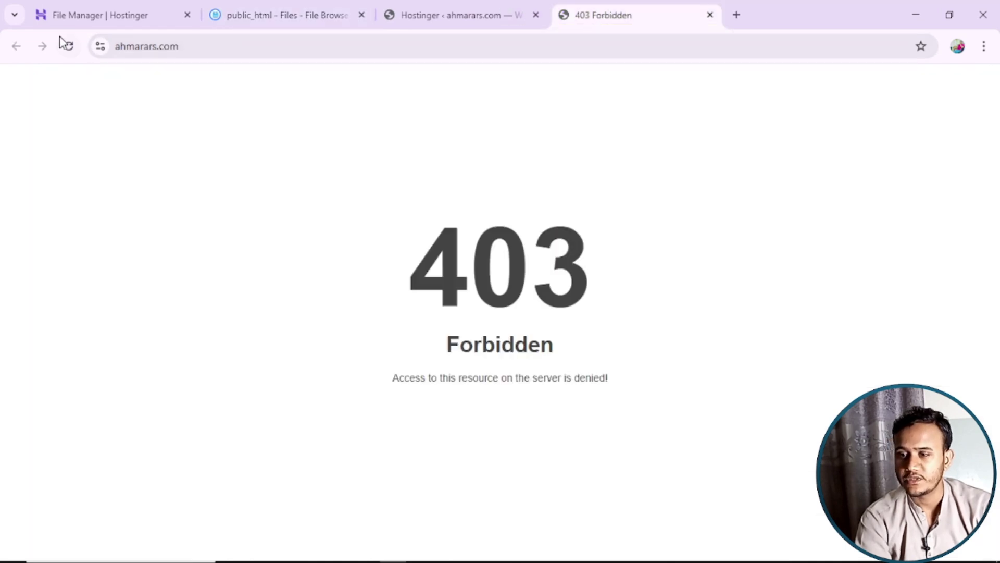
pyautogui.click(69, 47)
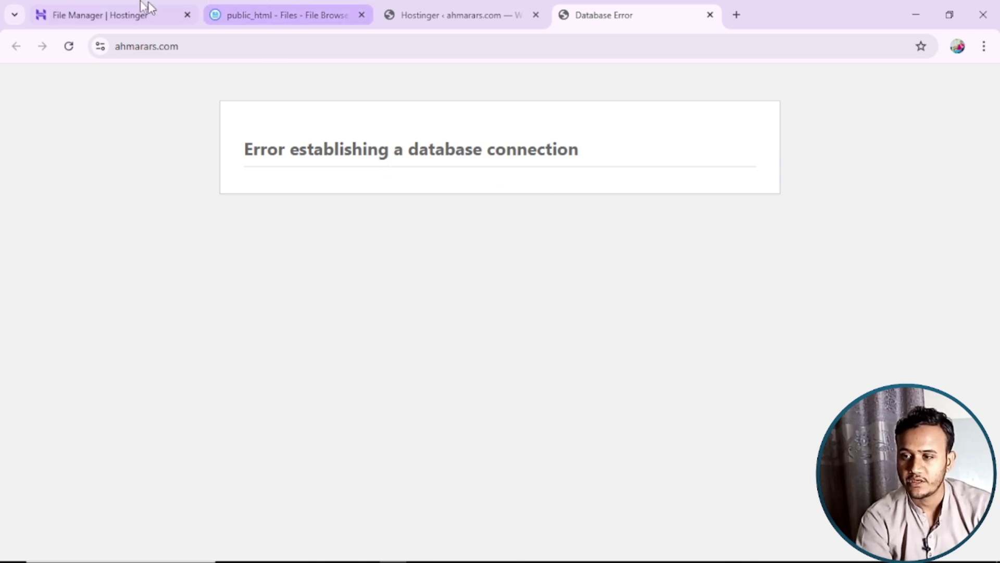
pyautogui.click(282, 14)
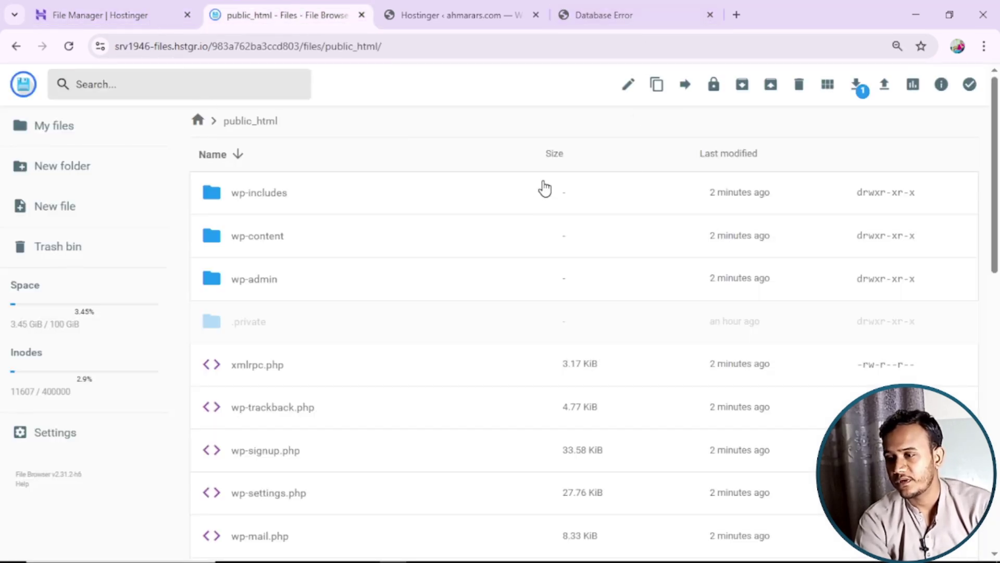
# From hPanel's Databases section, open the site's database (14 wp_ tables) in phpMyAdmin.
pyautogui.click(116, 13)
pyautogui.scroll(-3, 146, 368)
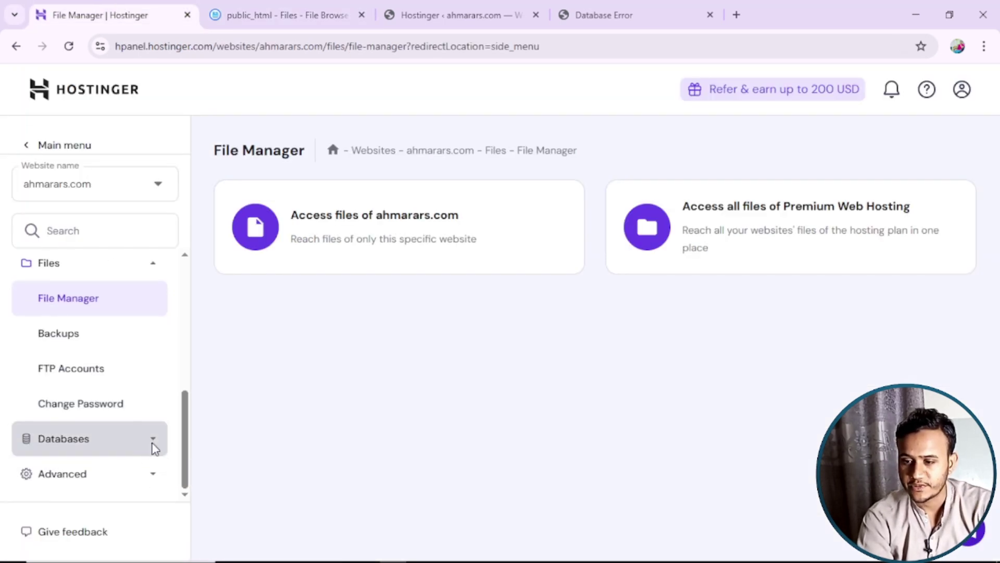
pyautogui.click(152, 443)
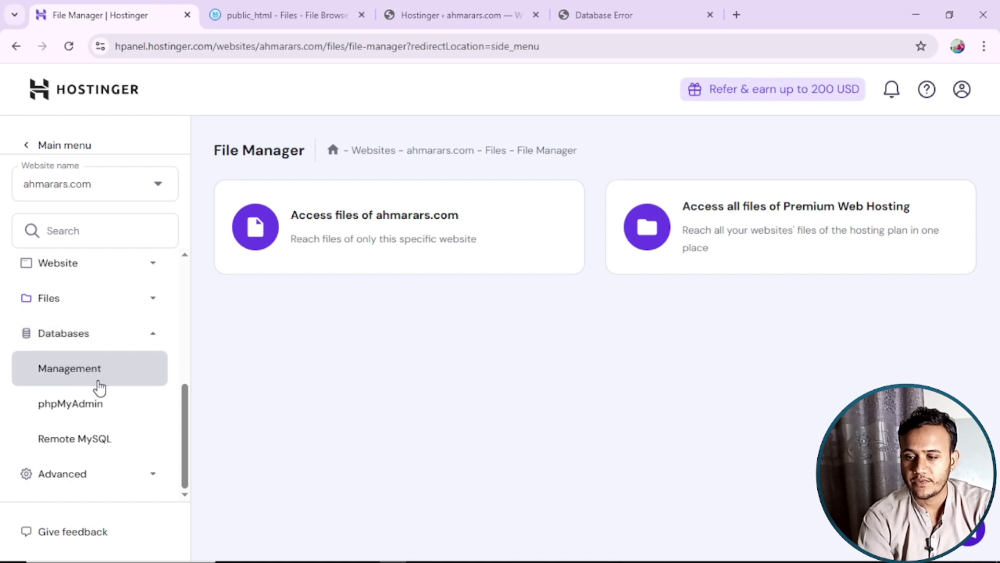
pyautogui.click(102, 410)
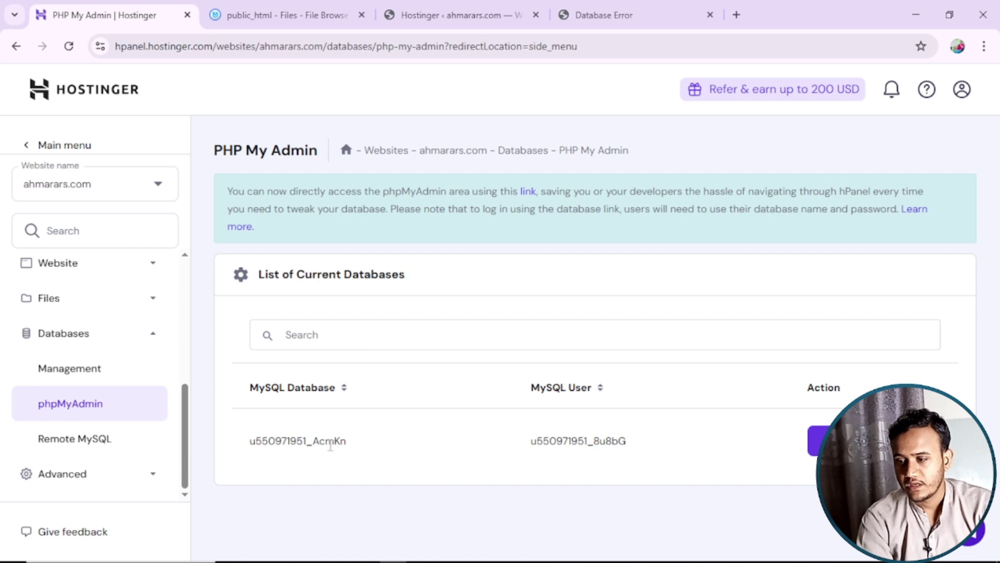
pyautogui.moveTo(378, 444); pyautogui.dragTo(287, 451)
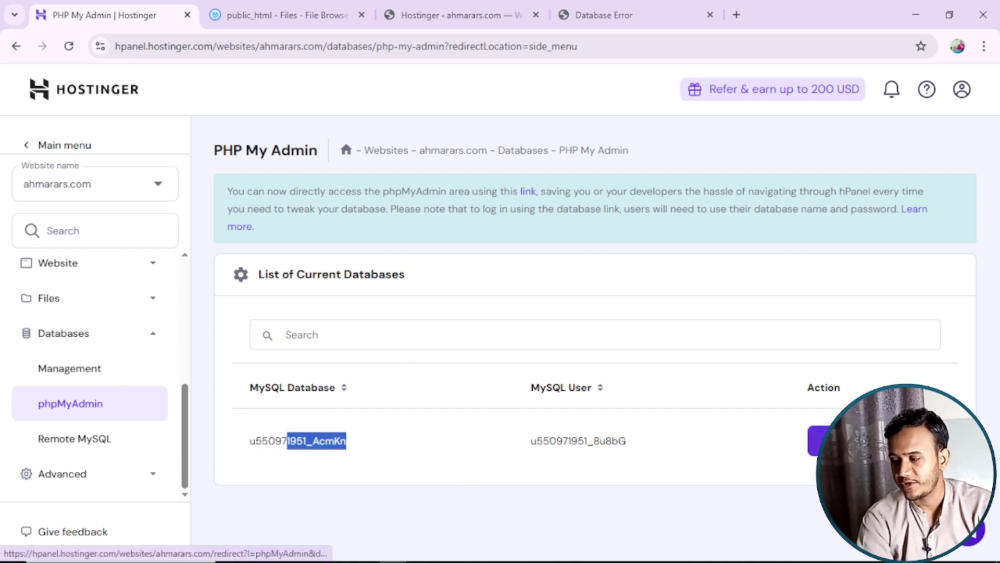
pyautogui.click(812, 440)
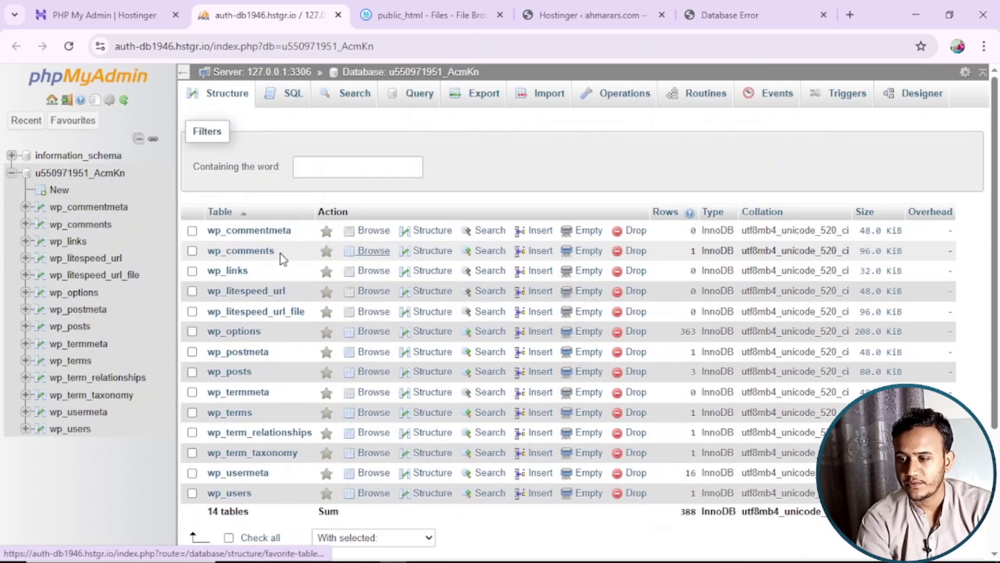
# Select all 14 wp_ tables and drop them so the database is empty.
pyautogui.scroll(-2, 277, 259)
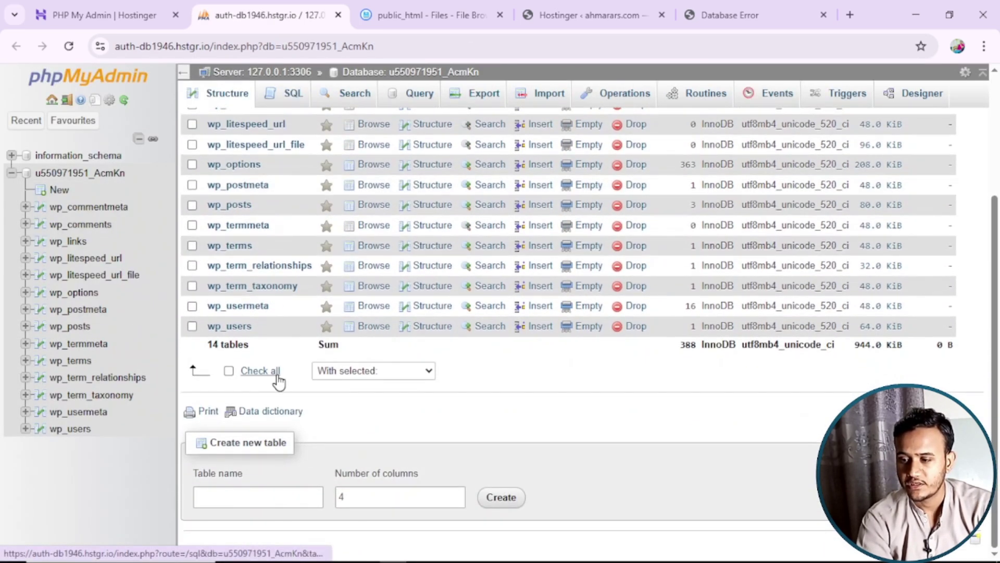
pyautogui.click(230, 371)
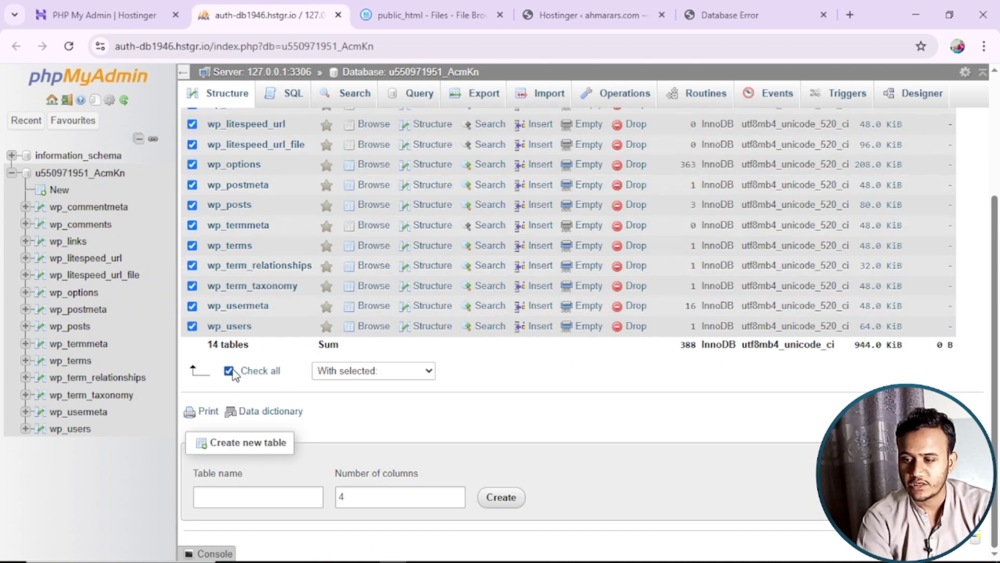
pyautogui.click(402, 379)
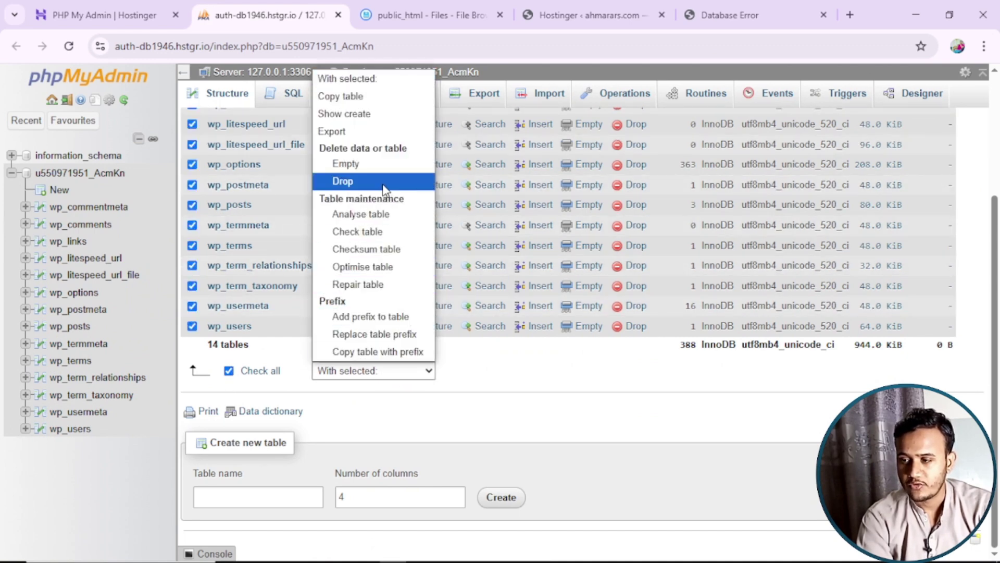
pyautogui.click(384, 190)
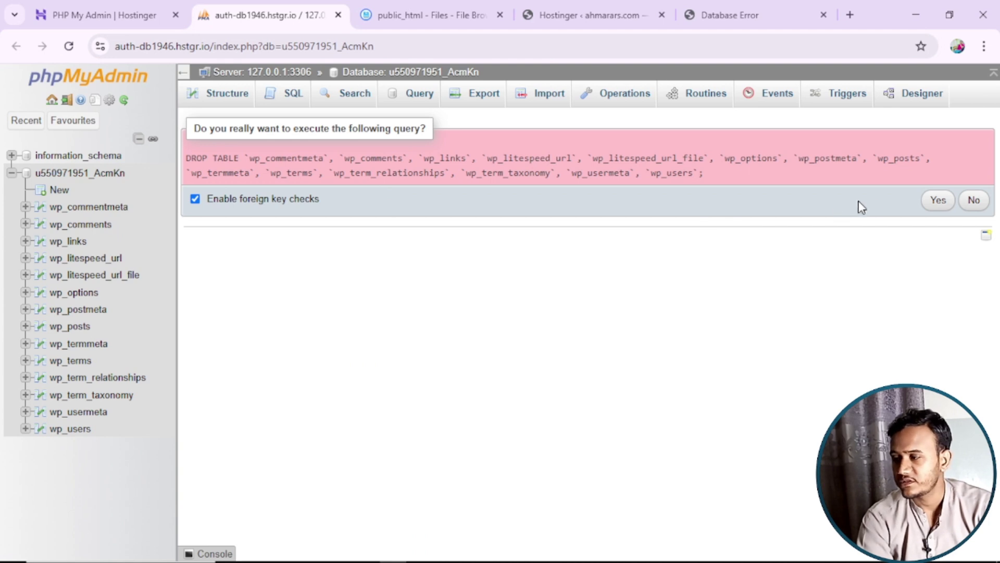
pyautogui.click(943, 207)
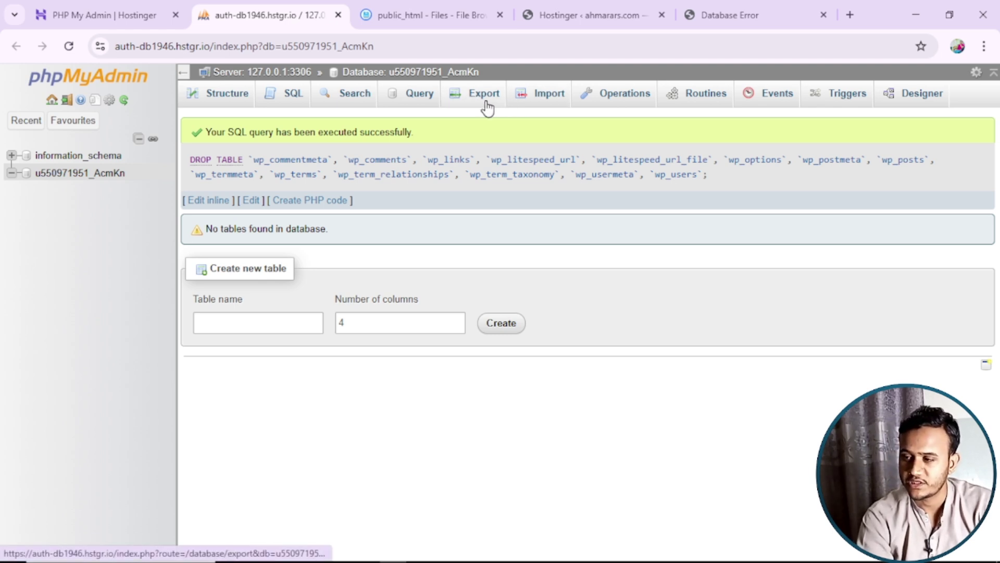
# Import the backup file u242203978_Ck74u (1).sql into the database, running 166 queries.
pyautogui.click(548, 104)
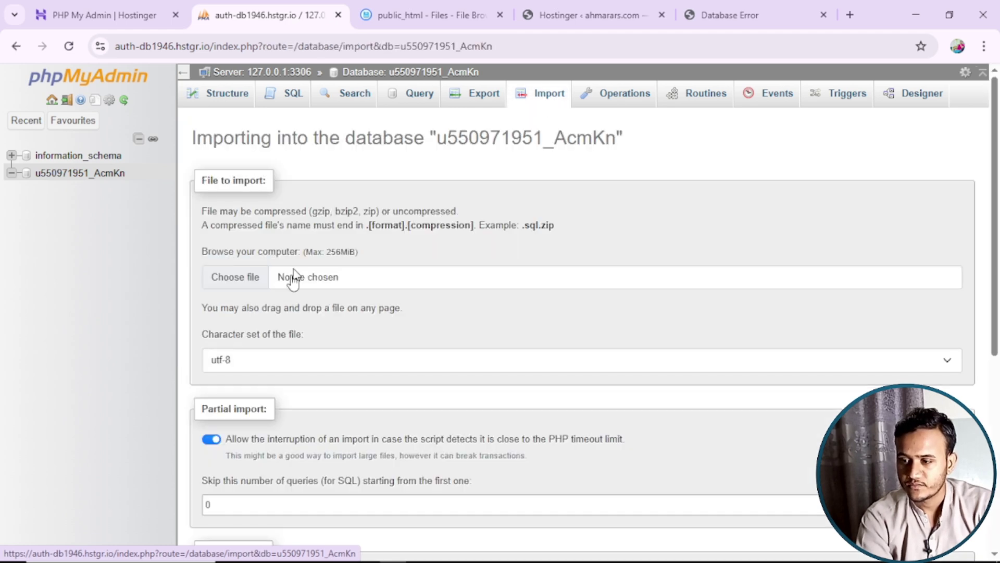
pyautogui.click(249, 286)
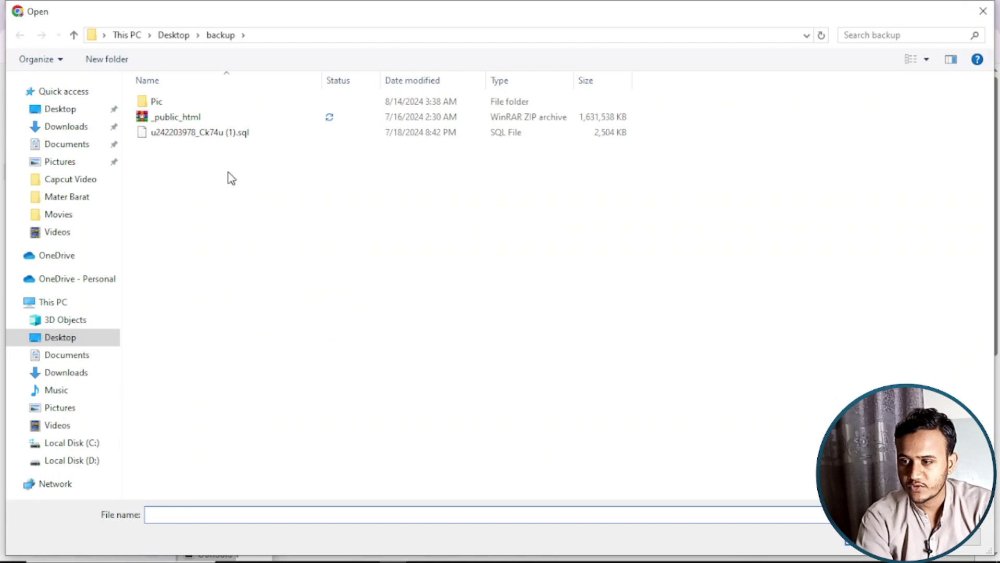
pyautogui.click(231, 136)
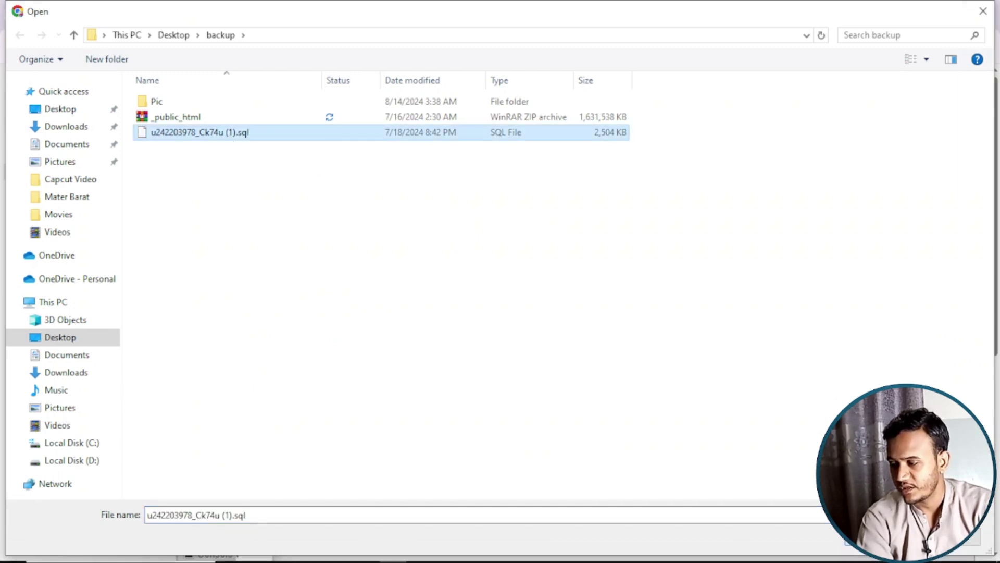
pyautogui.click(879, 537)
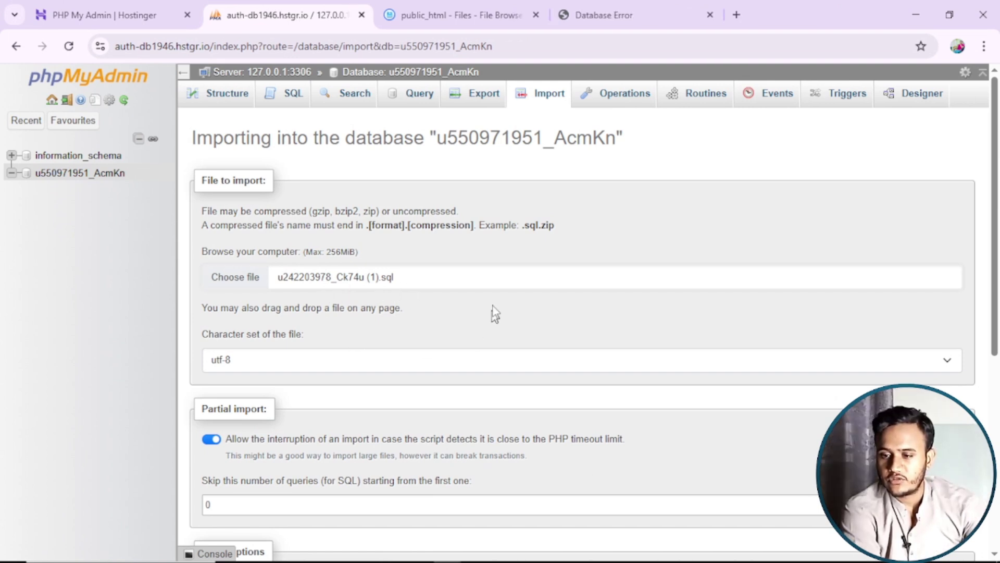
pyautogui.scroll(-6, 489, 300)
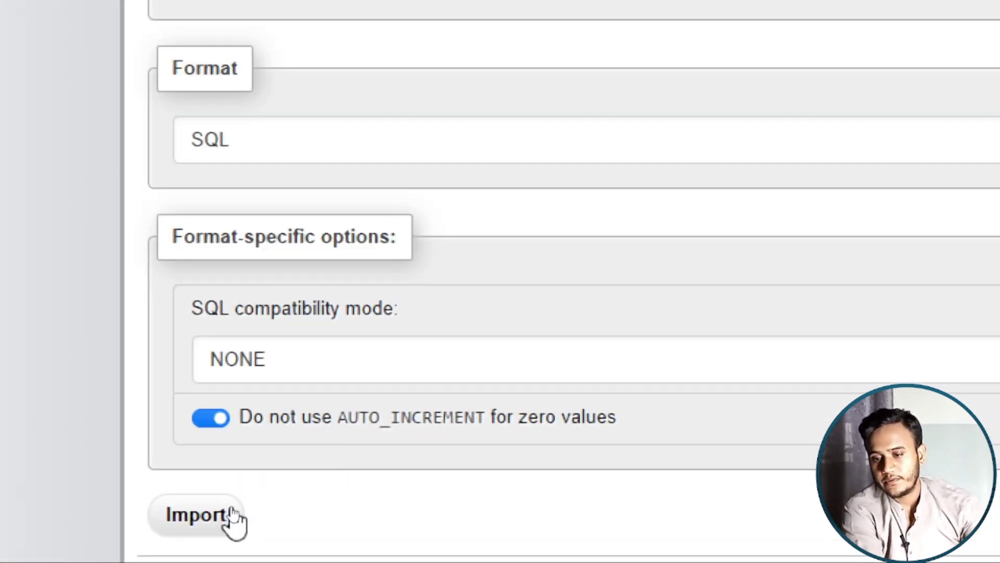
pyautogui.click(237, 516)
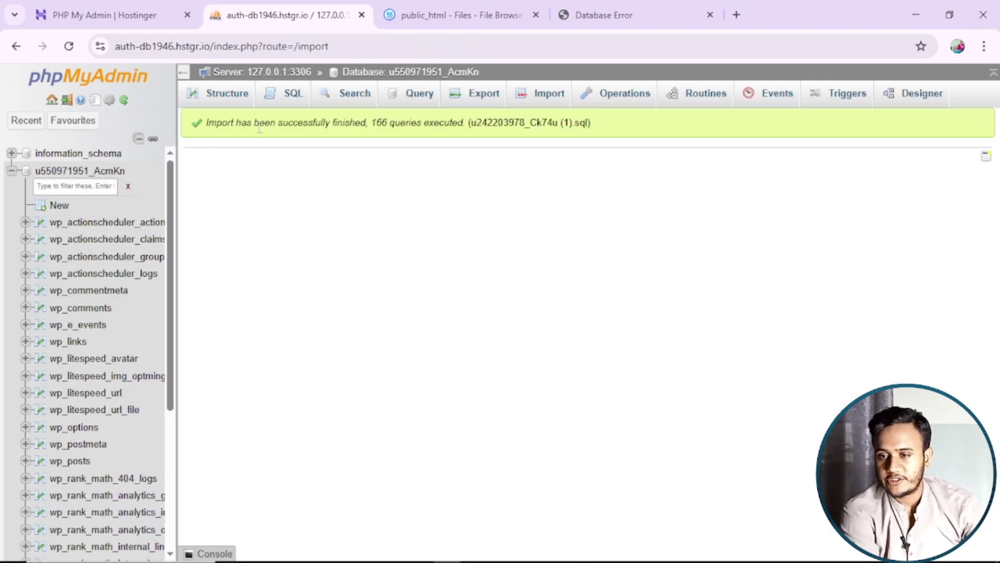
# Review the restored wp_ tables, such as wp_posts with 179 rows, then return to Hostinger's database list.
pyautogui.click(77, 168)
pyautogui.scroll(-3, 508, 254)
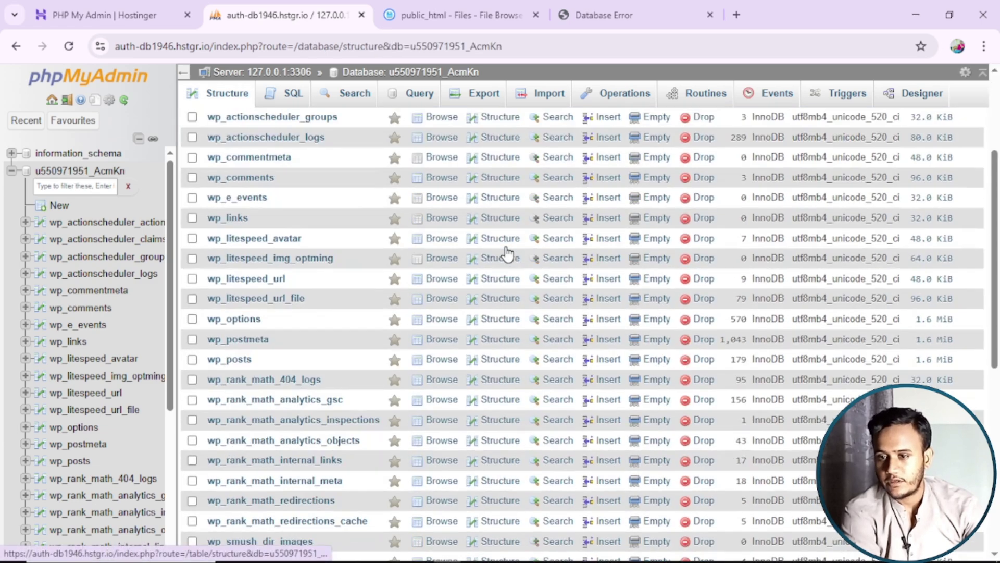
pyautogui.scroll(-2, 508, 254)
pyautogui.scroll(5, 508, 254)
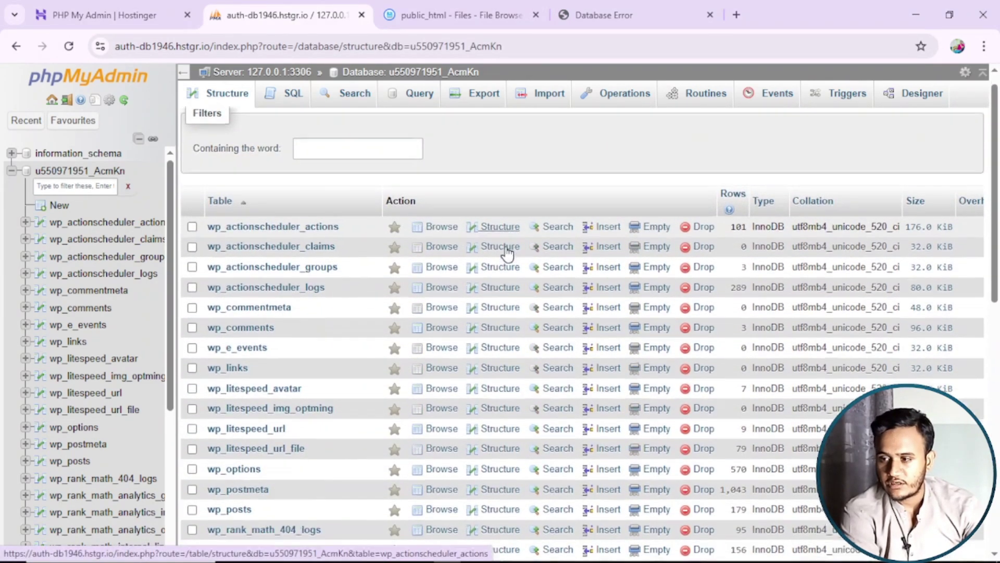
pyautogui.scroll(-11, 508, 254)
pyautogui.scroll(7, 508, 254)
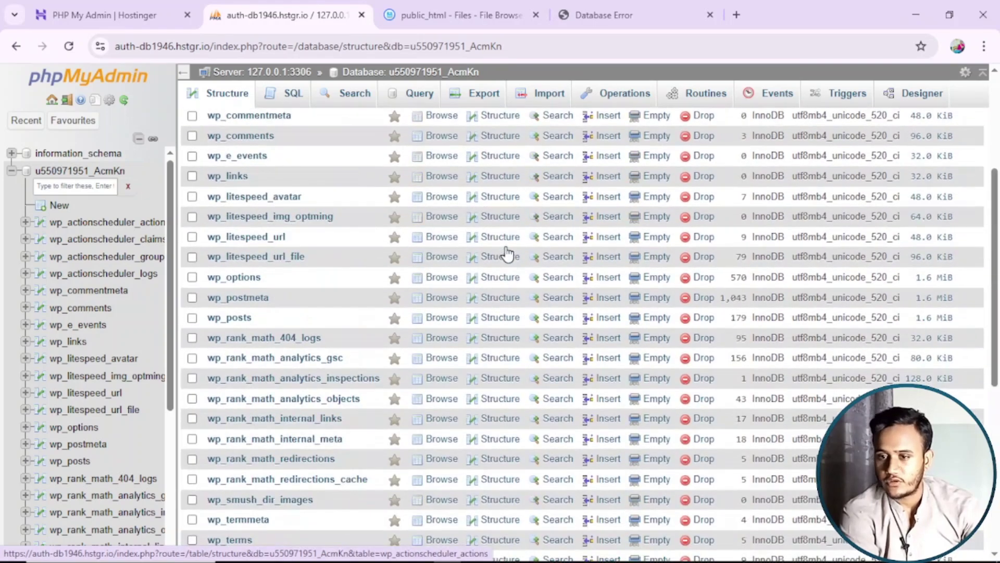
pyautogui.scroll(4, 507, 254)
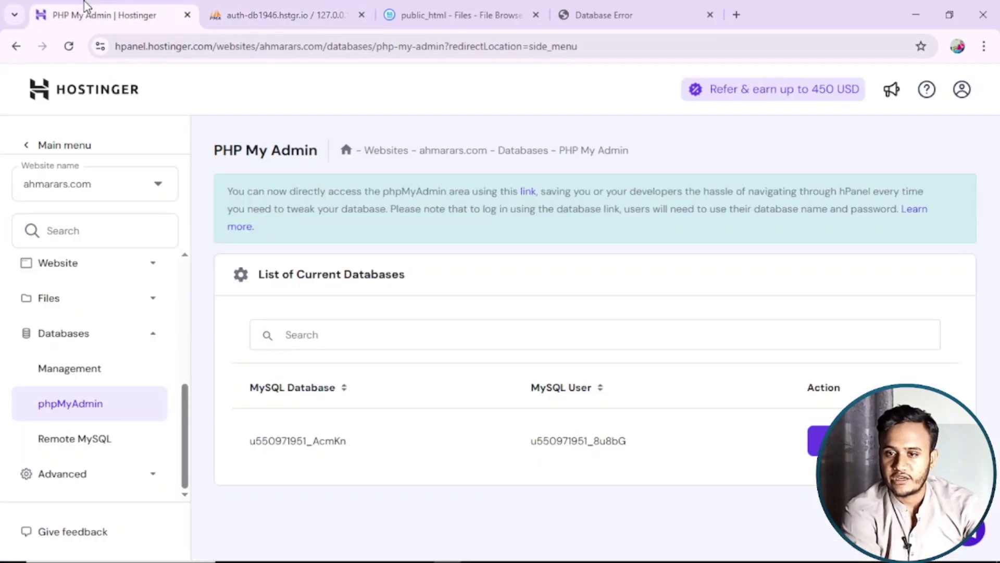
pyautogui.click(78, 11)
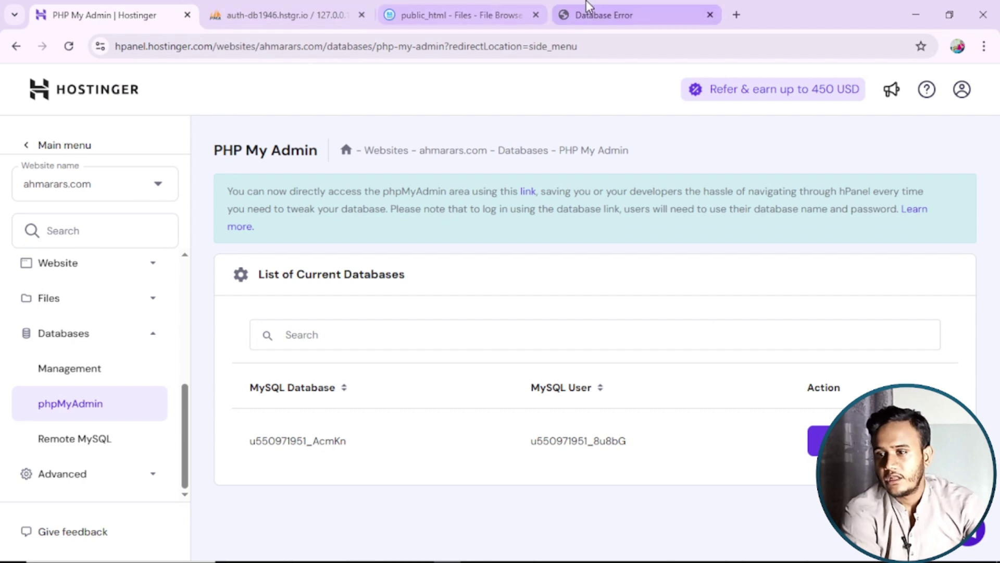
pyautogui.click(586, 11)
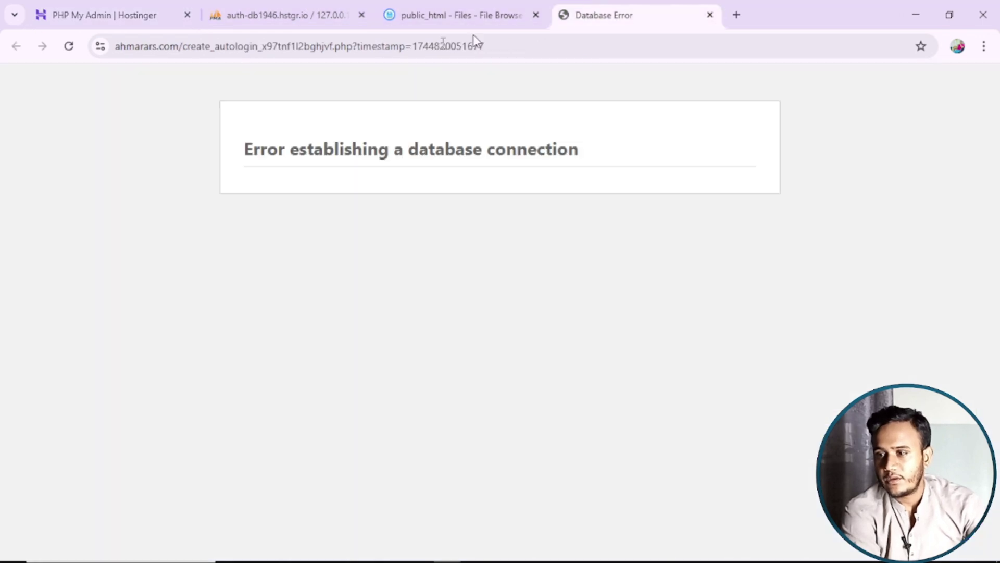
pyautogui.click(73, 48)
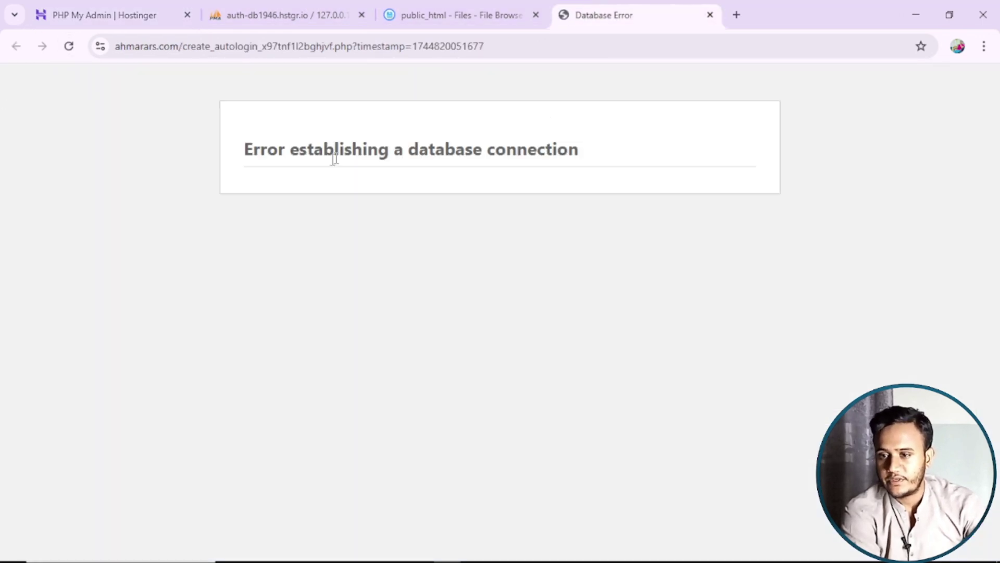
pyautogui.click(99, 10)
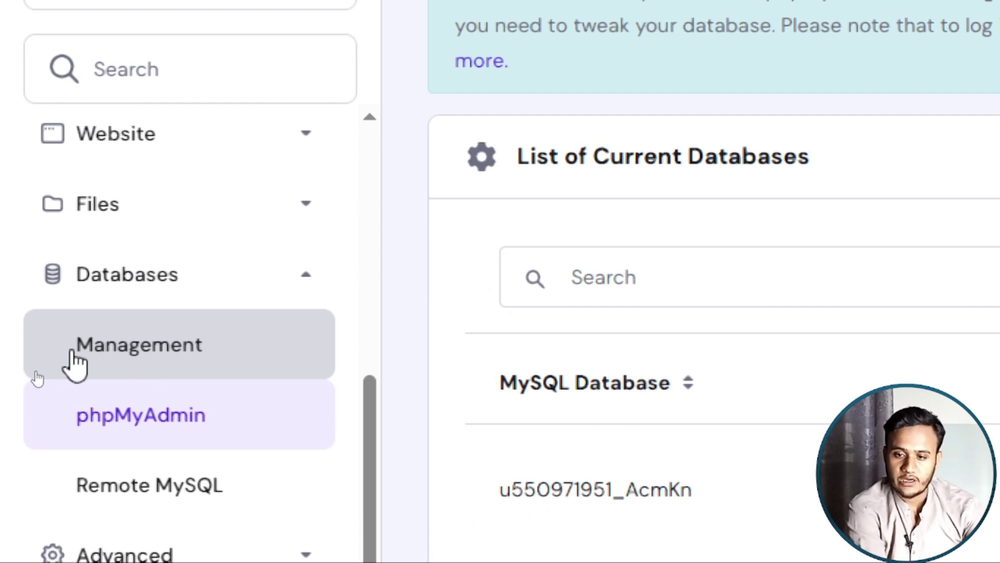
# View the current database and user under Databases > Management, then return to the public_html files.
pyautogui.click(108, 289)
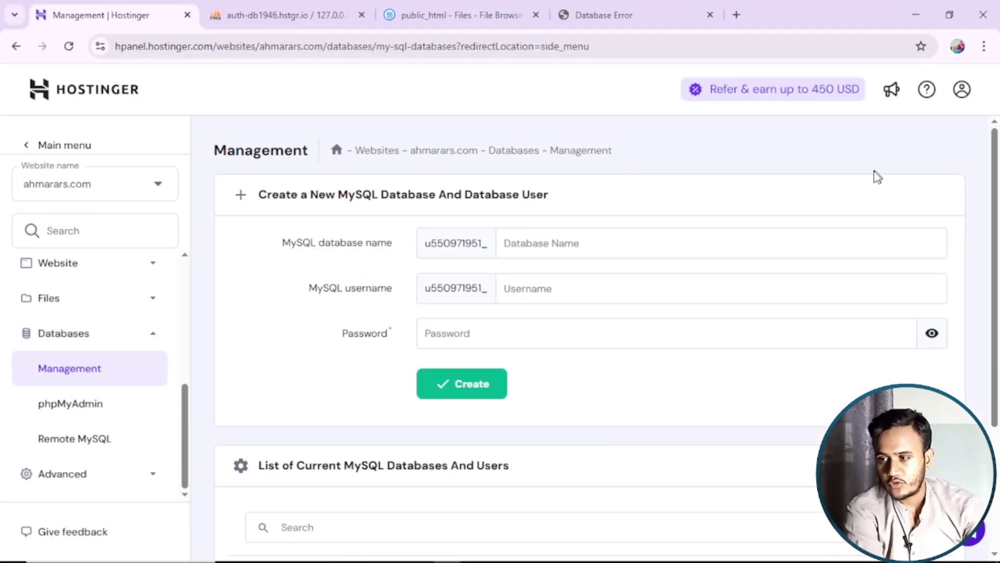
pyautogui.scroll(-3, 875, 176)
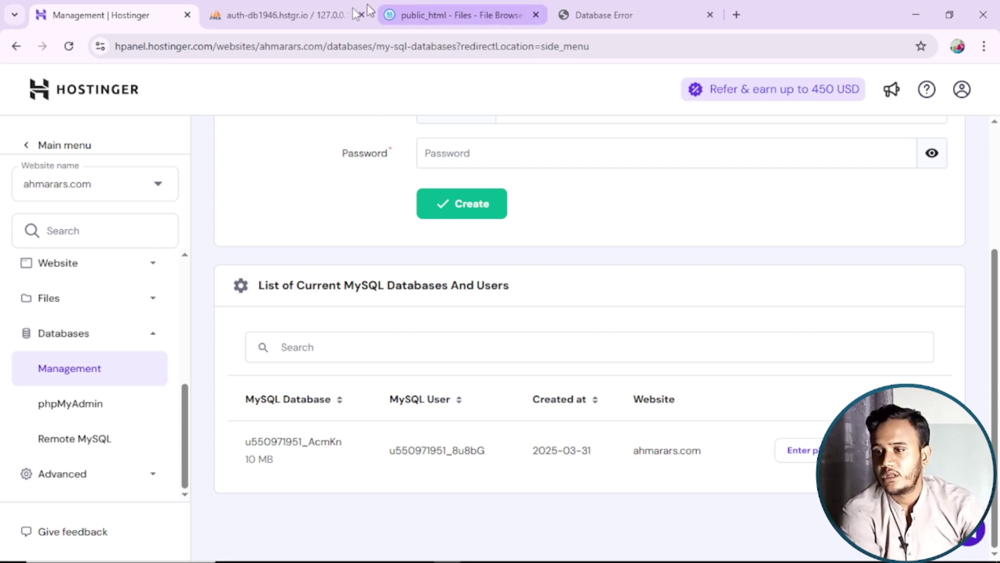
pyautogui.click(449, 7)
# Open wp-config.php in the editor and put the caret in the DB_NAME value.
pyautogui.scroll(-2, 292, 255)
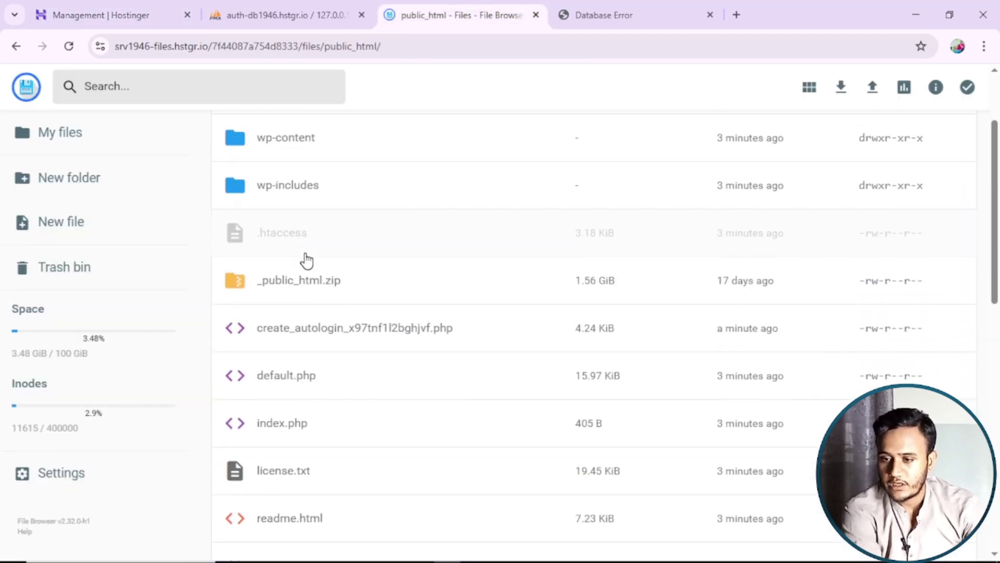
pyautogui.scroll(-8, 307, 260)
pyautogui.scroll(-2, 371, 302)
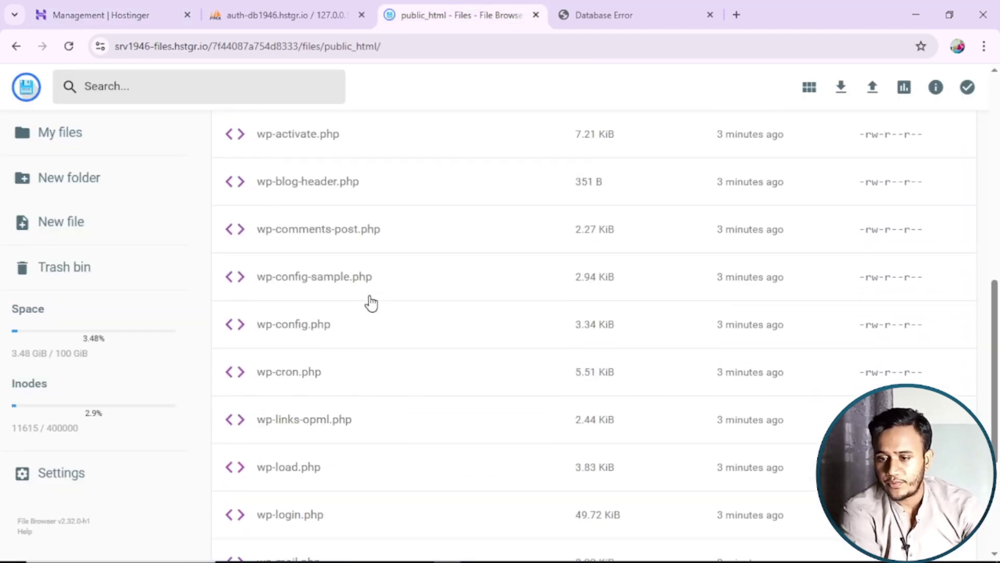
pyautogui.click(385, 293)
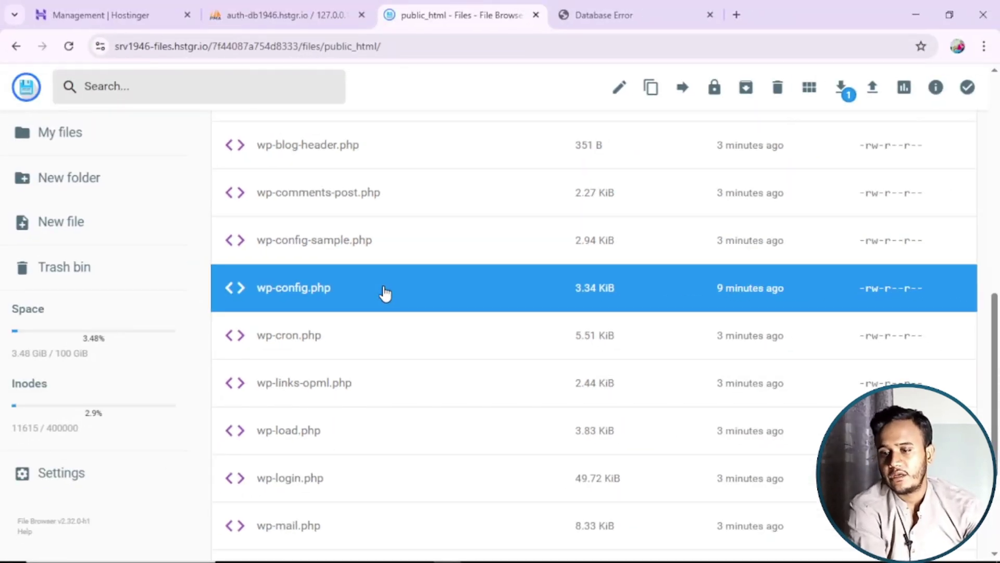
pyautogui.doubleClick(385, 293)
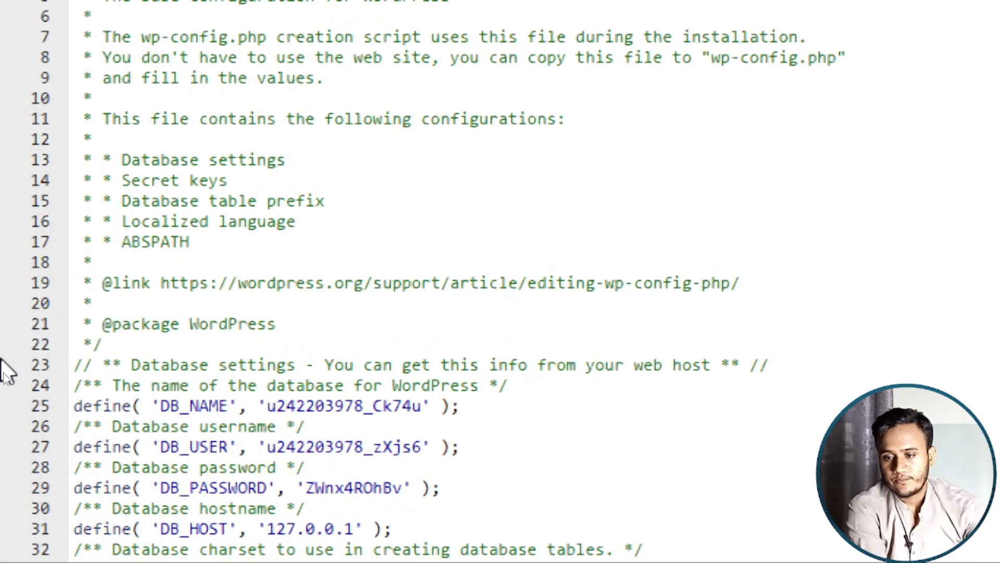
pyautogui.scroll(-2, 536, 323)
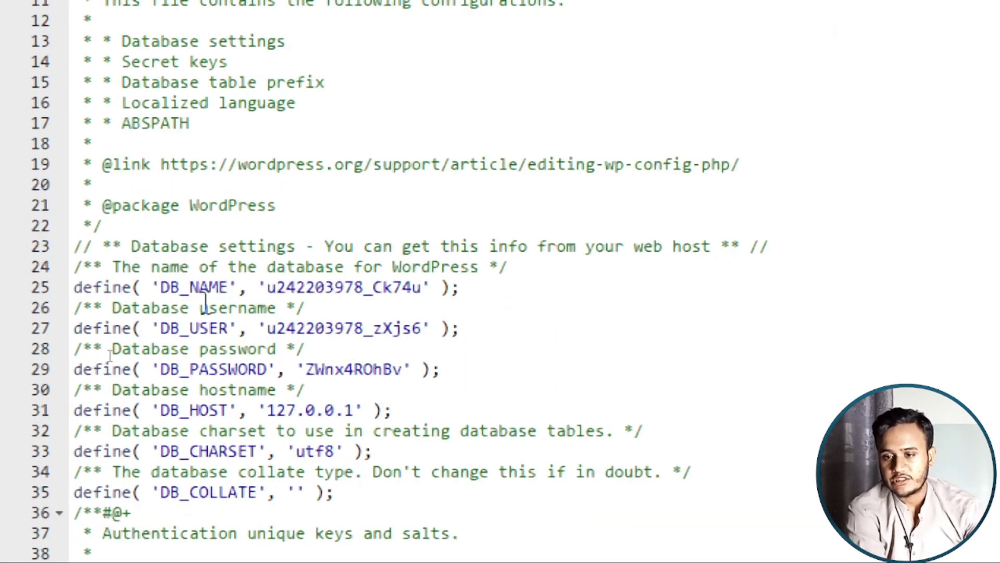
pyautogui.click(155, 370)
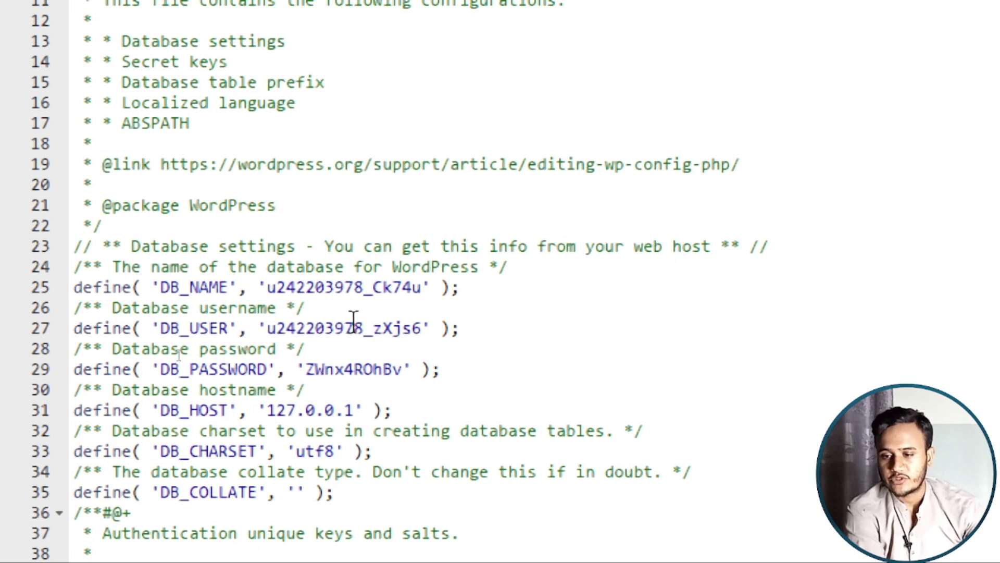
pyautogui.press('Up')
pyautogui.click(319, 294)
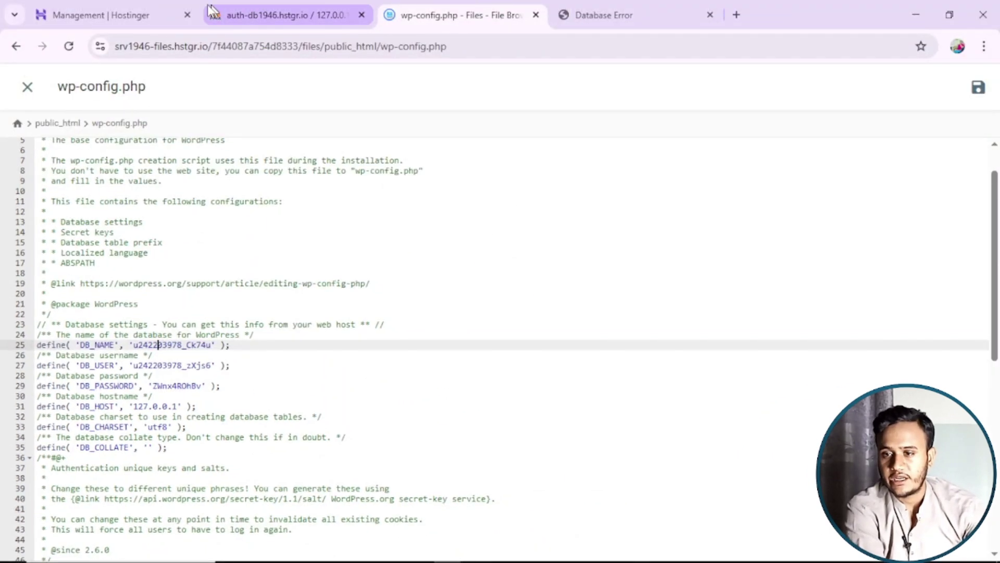
# Copy the current database name from hPanel and paste it over DB_NAME in wp-config.php.
pyautogui.click(166, 4)
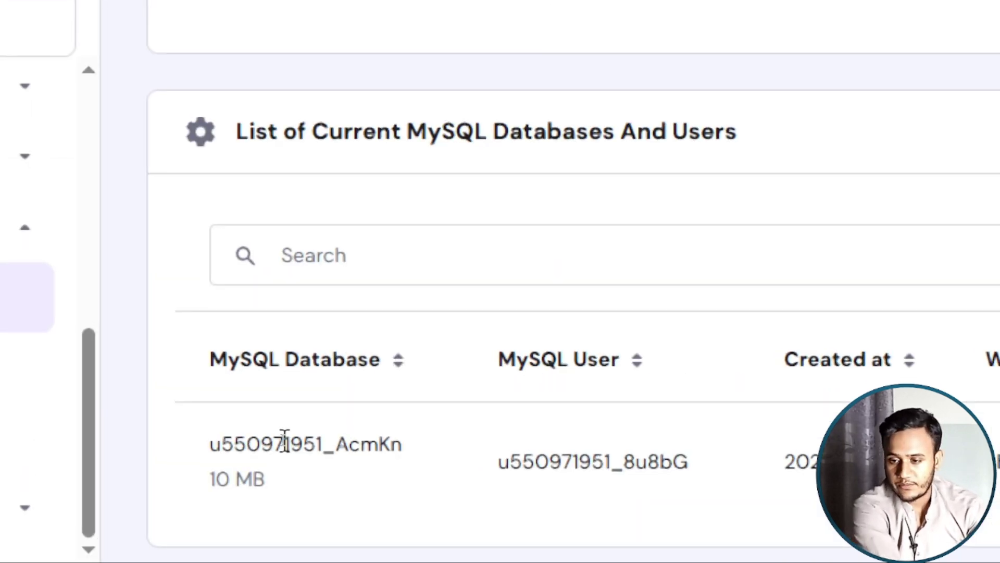
pyautogui.doubleClick(282, 445)
pyautogui.hotkey('ctrl', 'c')
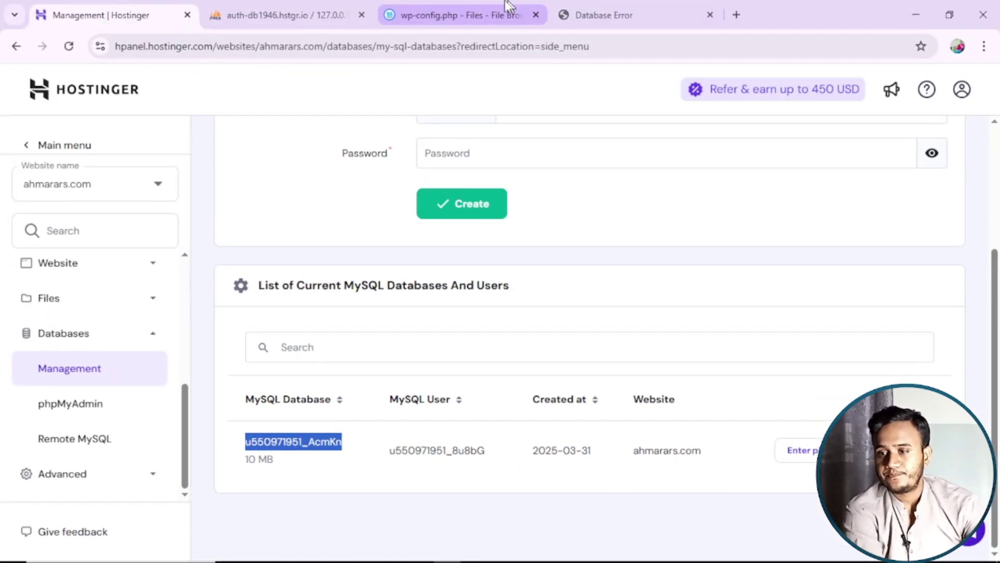
pyautogui.click(508, 14)
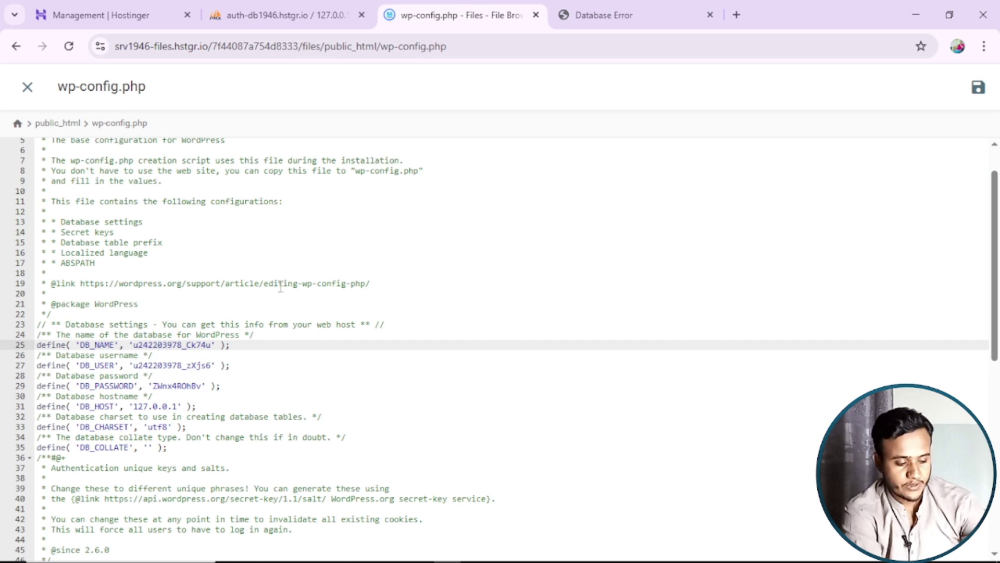
pyautogui.doubleClick(168, 346)
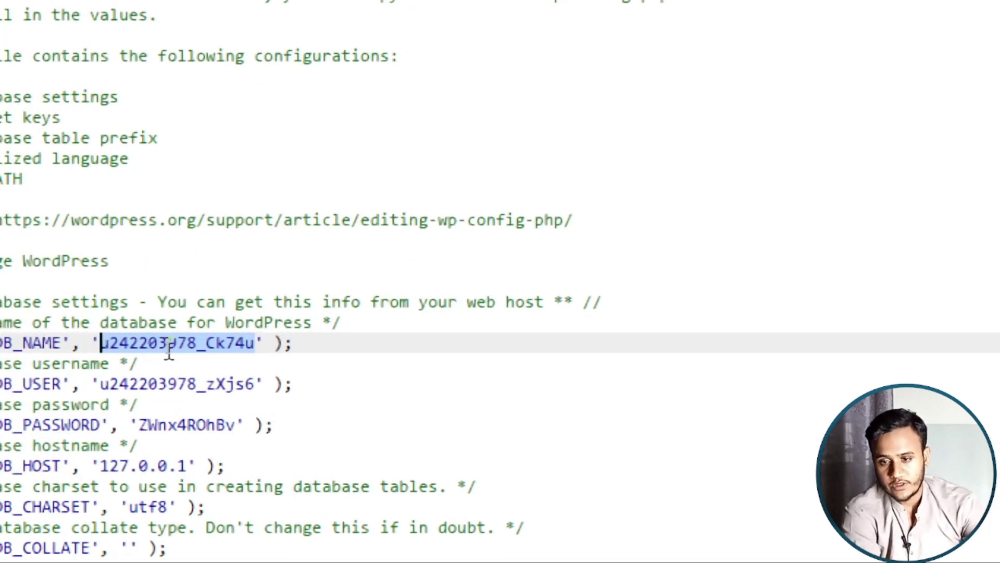
pyautogui.hotkey('ctrl', 'v')
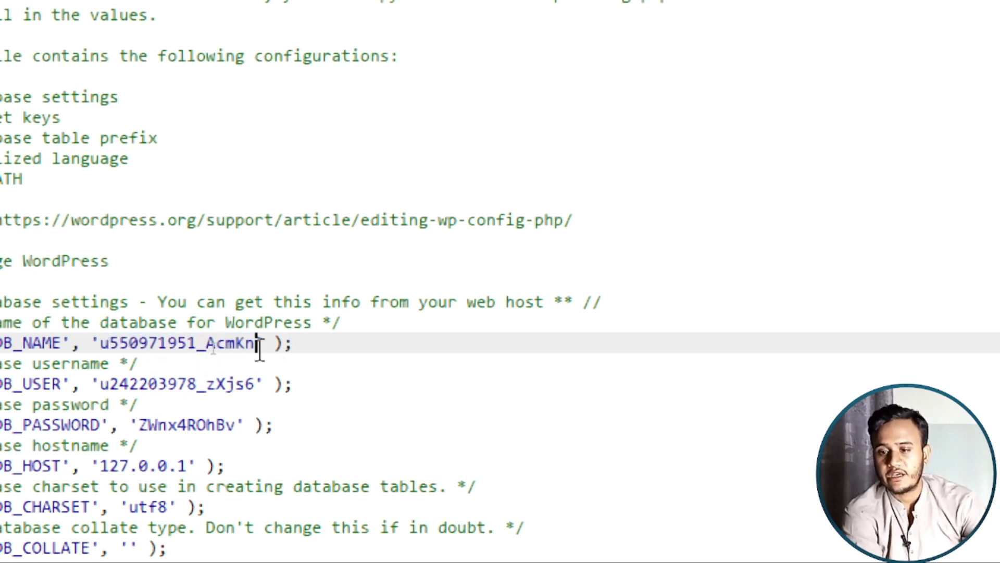
pyautogui.hscroll(-3, 177, 364)
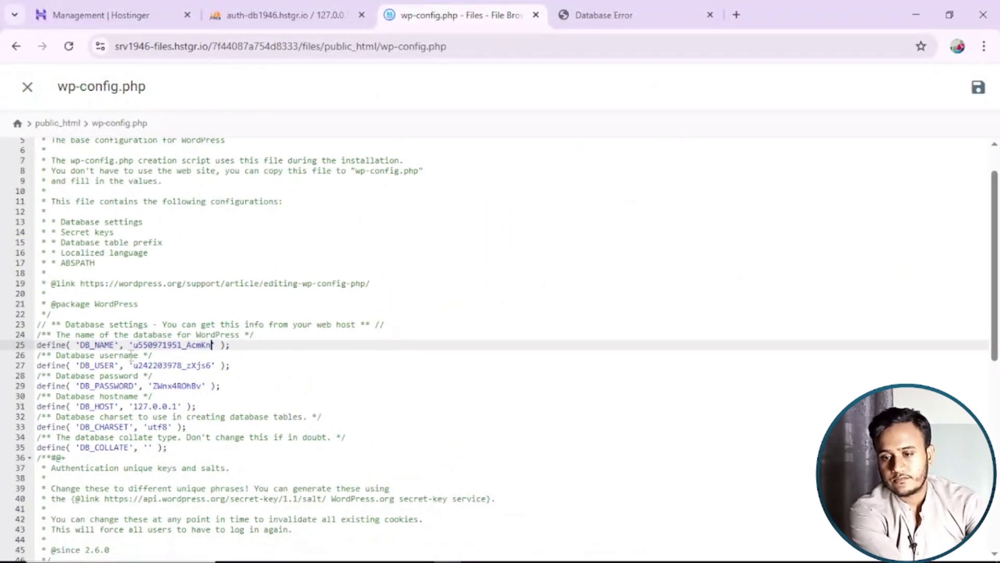
# Copy the MySQL user name from hPanel and paste it over DB_USER in wp-config.php.
pyautogui.click(94, 15)
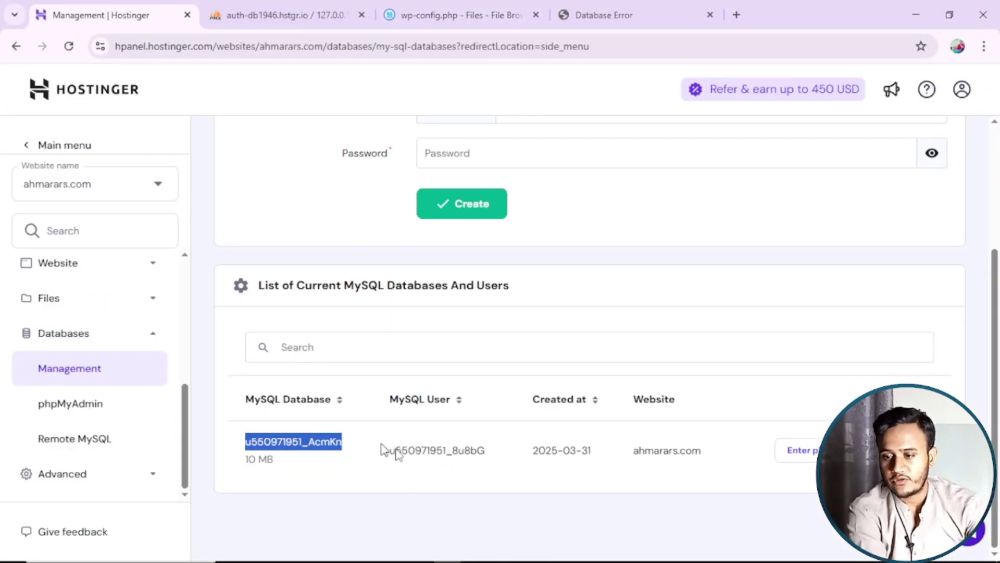
pyautogui.doubleClick(461, 451)
pyautogui.hotkey('ctrl', 'c')
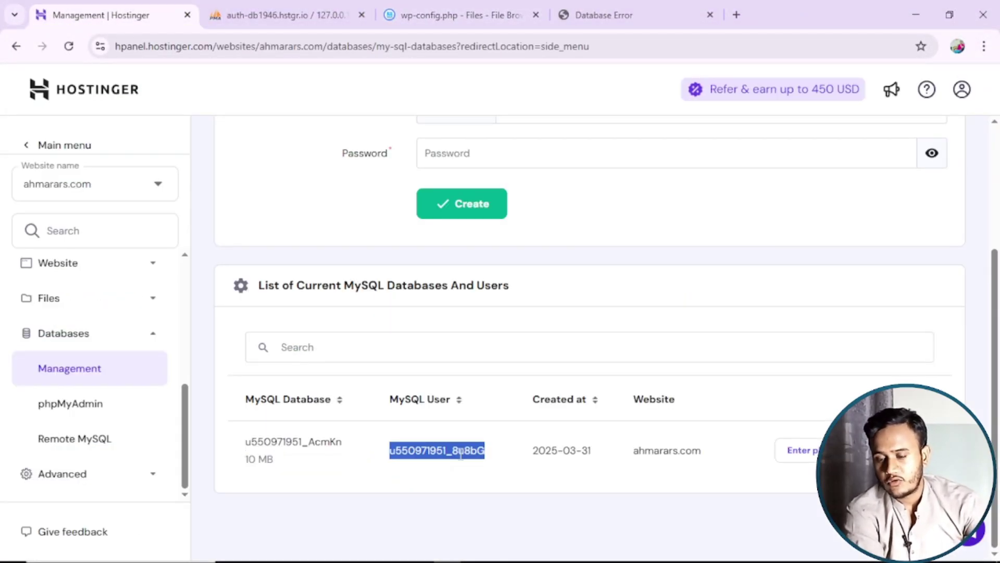
pyautogui.click(447, 13)
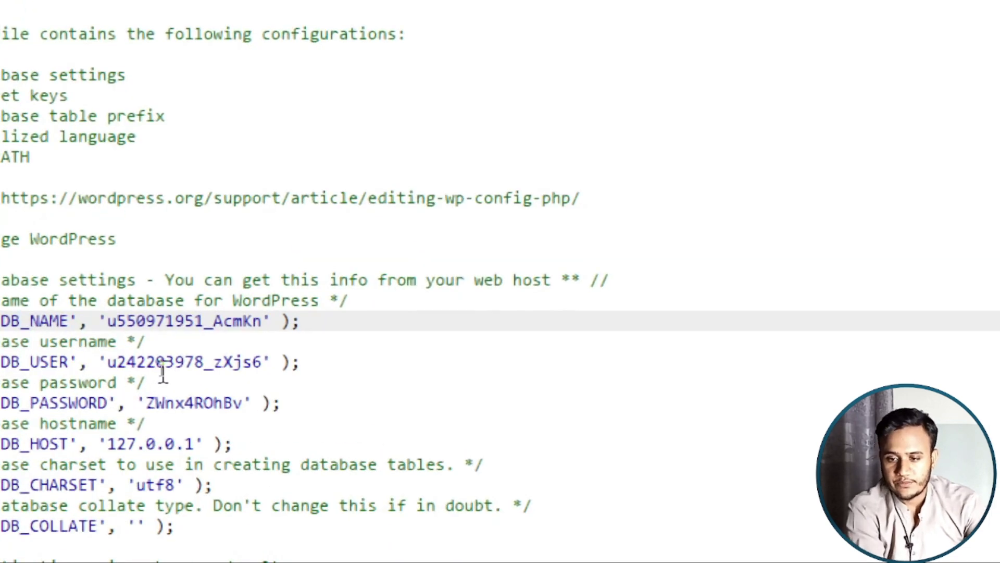
pyautogui.doubleClick(162, 371)
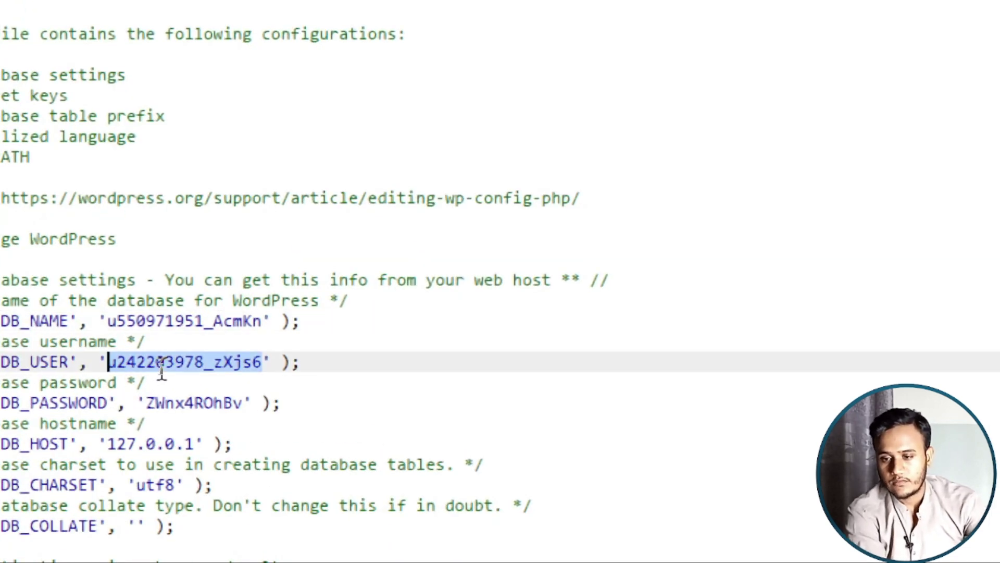
pyautogui.hotkey('ctrl', 'v')
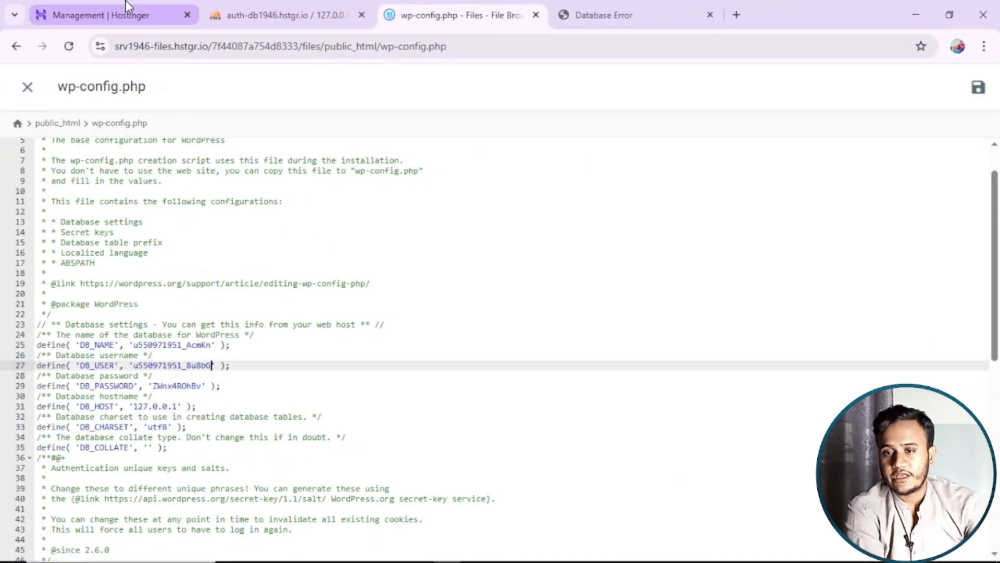
pyautogui.click(126, 6)
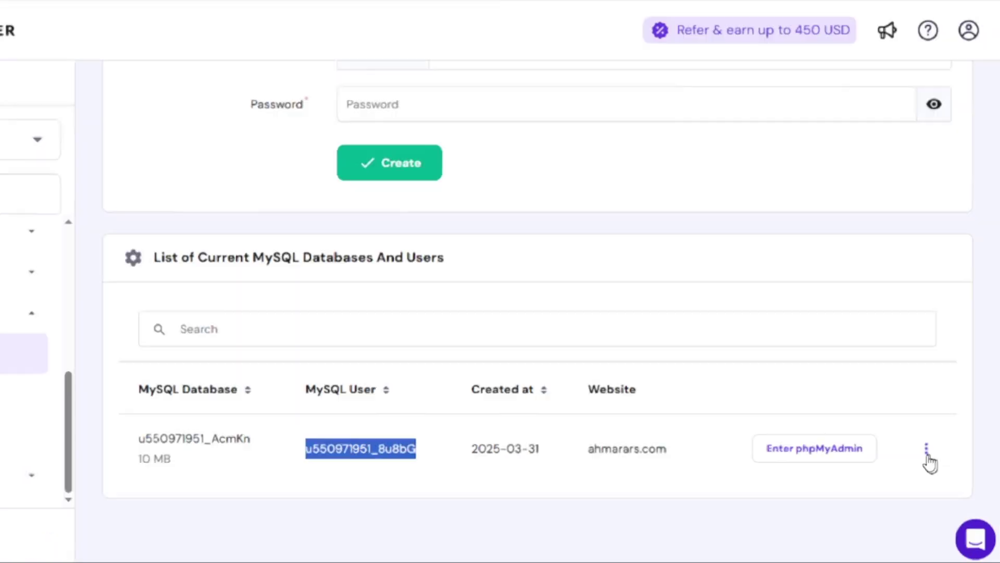
# Set a new password for the database's MySQL user through Change Password, then return to wp-config.php.
pyautogui.click(926, 452)
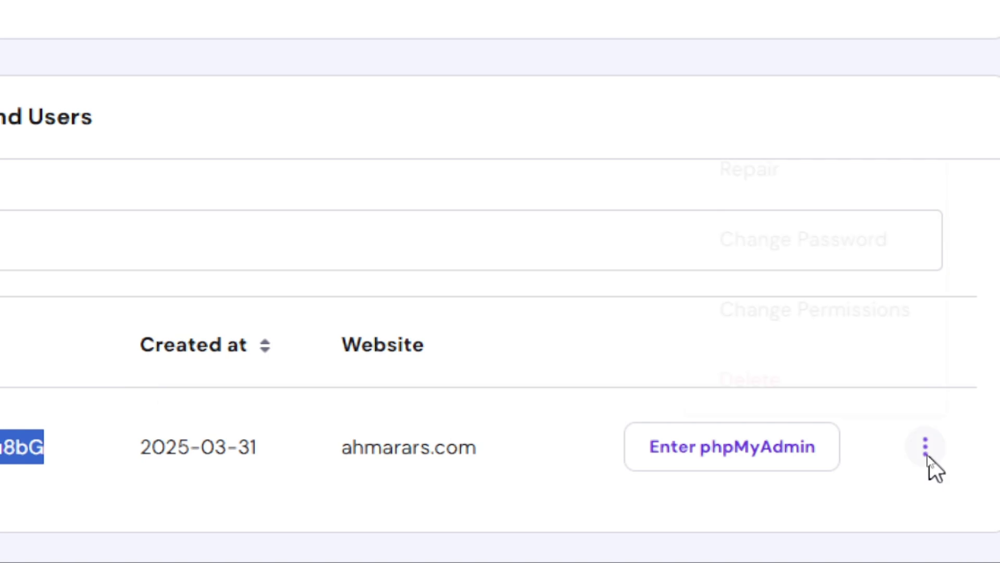
pyautogui.click(829, 267)
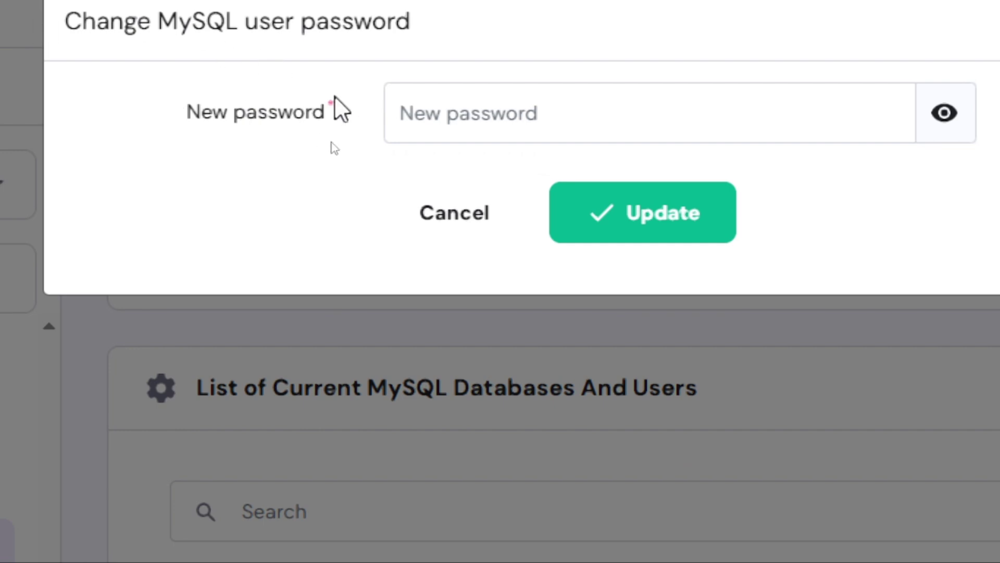
pyautogui.click(485, 112)
pyautogui.write('a')
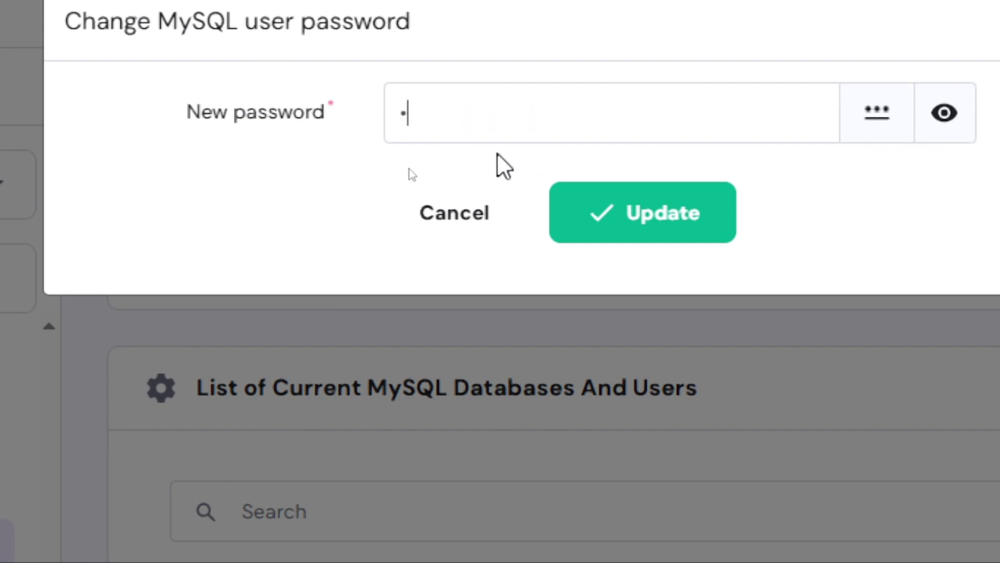
pyautogui.write('aa')
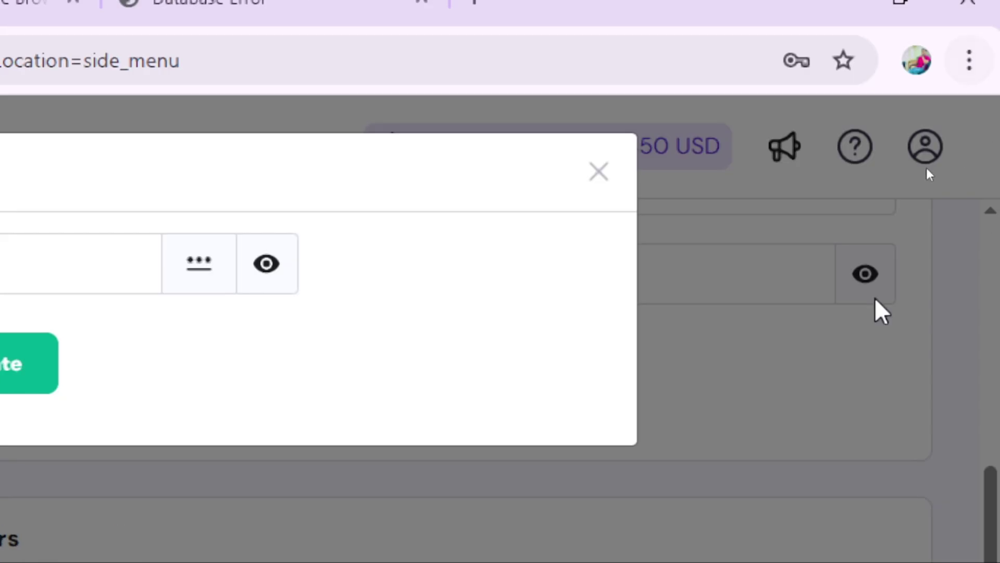
pyautogui.hotkey('ctrl', 'v')
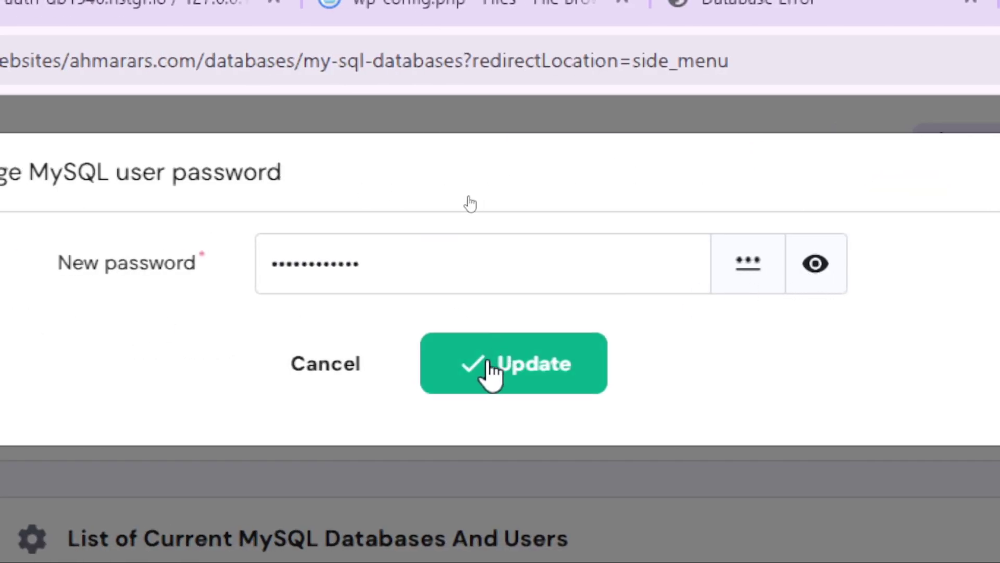
pyautogui.click(492, 373)
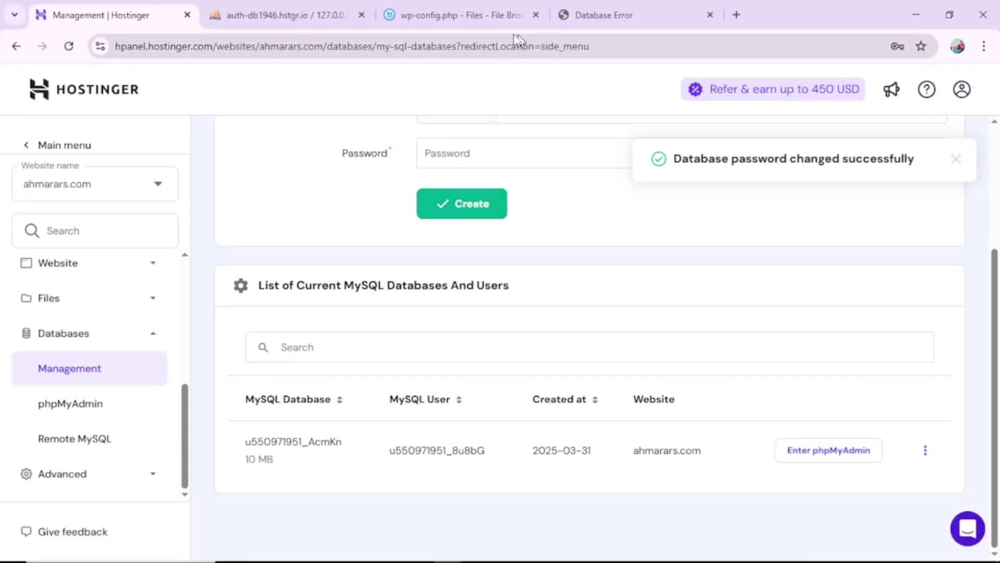
pyautogui.click(470, 17)
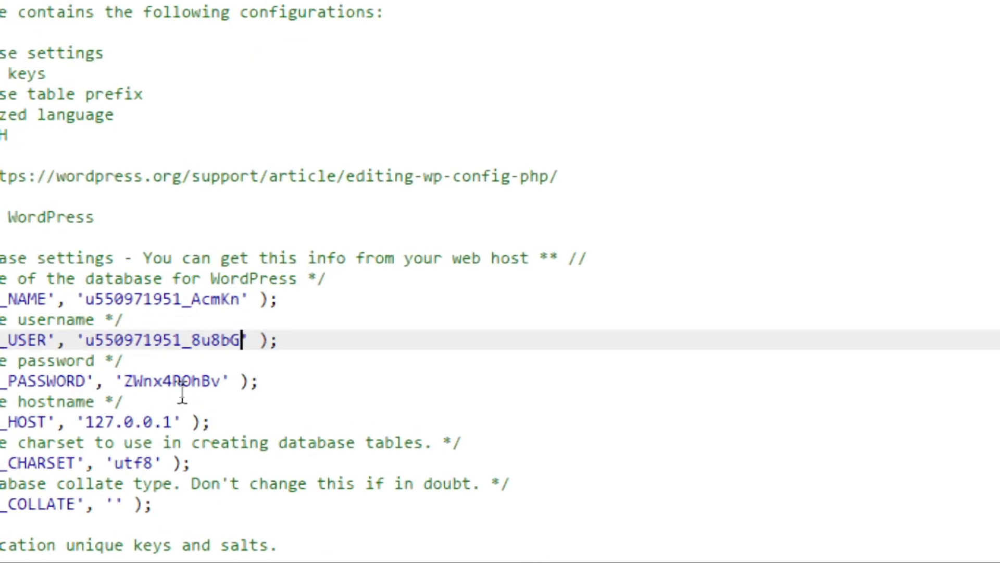
# Paste the new password over DB_PASSWORD in wp-config.php and save the file.
pyautogui.doubleClick(181, 380)
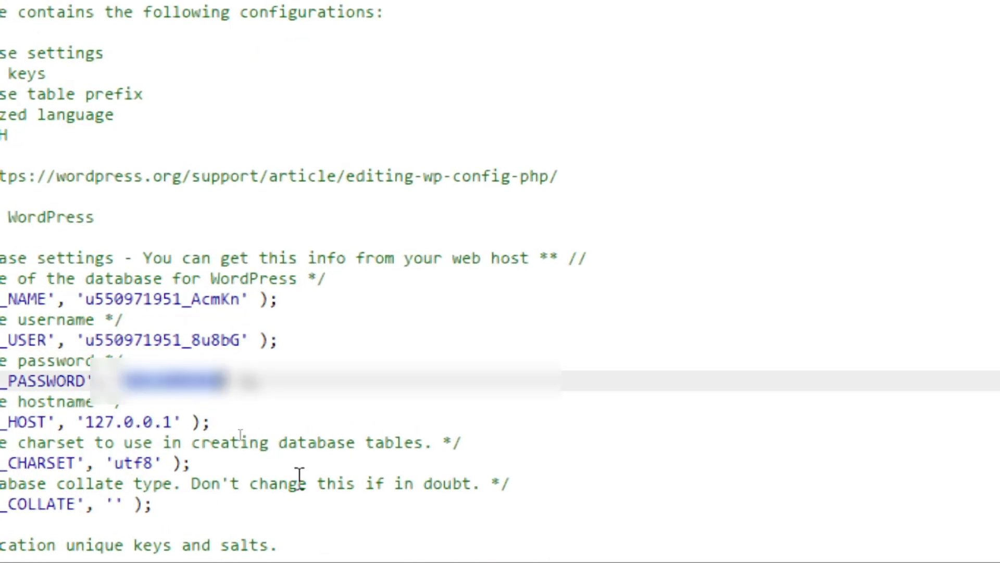
pyautogui.hotkey('ctrl', 'v')
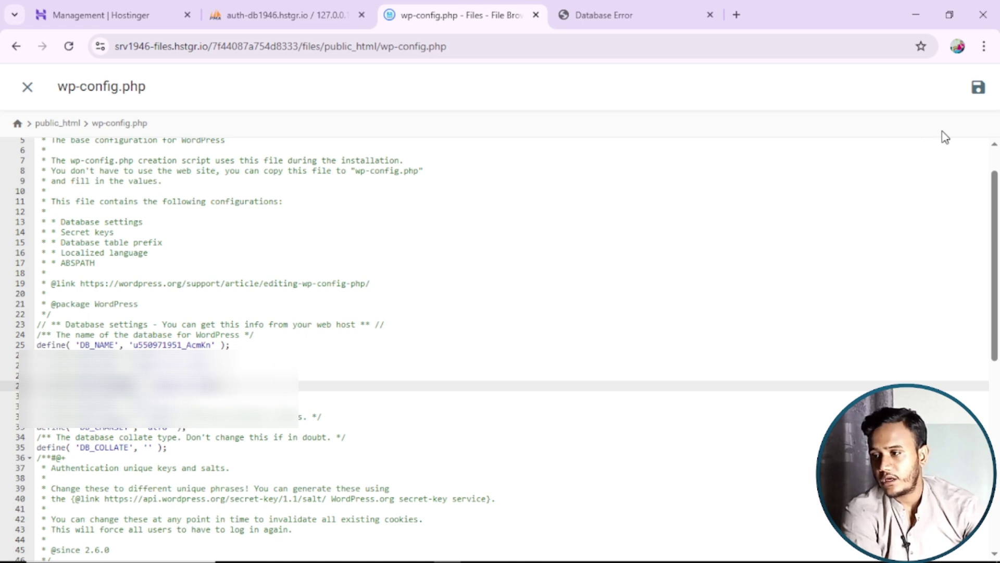
pyautogui.click(986, 102)
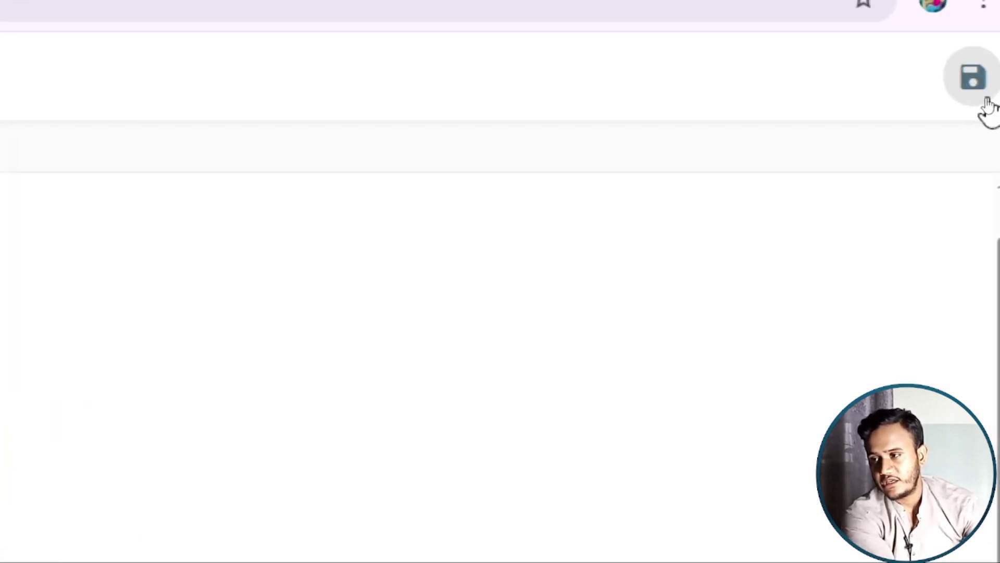
pyautogui.click(963, 81)
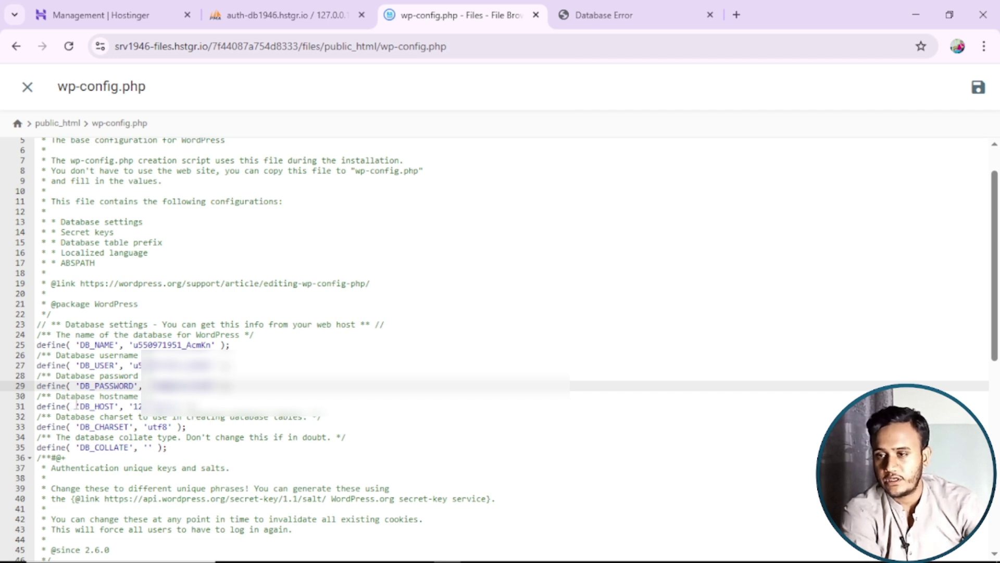
# Reload the site that showed the database error and open the live site in a new tab from the admin bar.
pyautogui.click(282, 5)
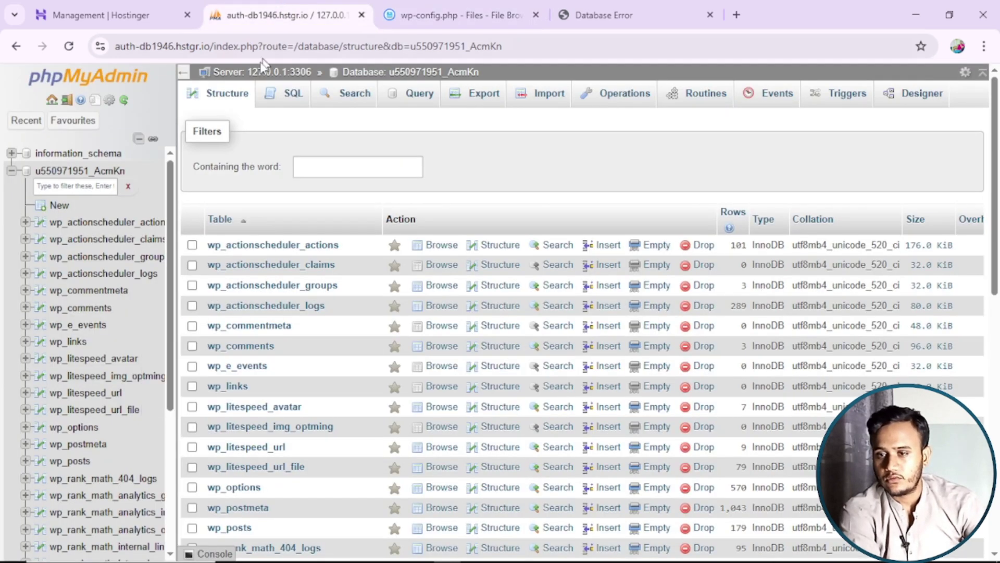
pyautogui.click(157, 10)
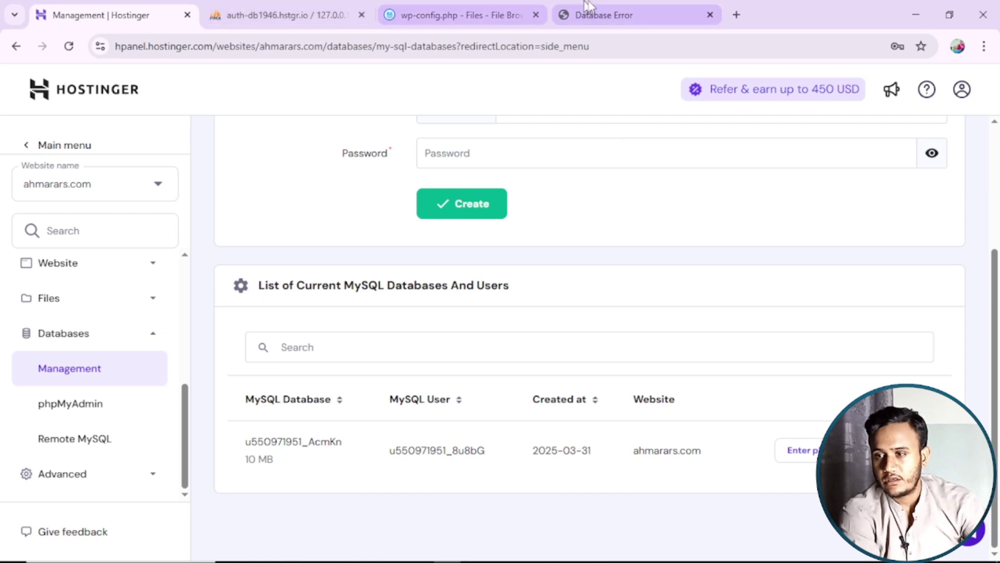
pyautogui.click(614, 7)
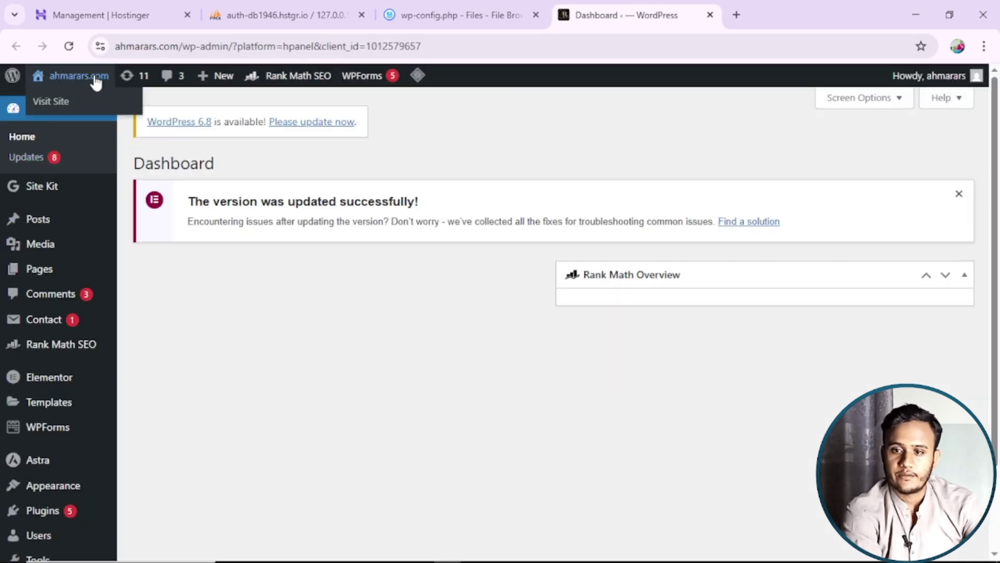
pyautogui.rightClick(94, 78)
pyautogui.click(104, 92)
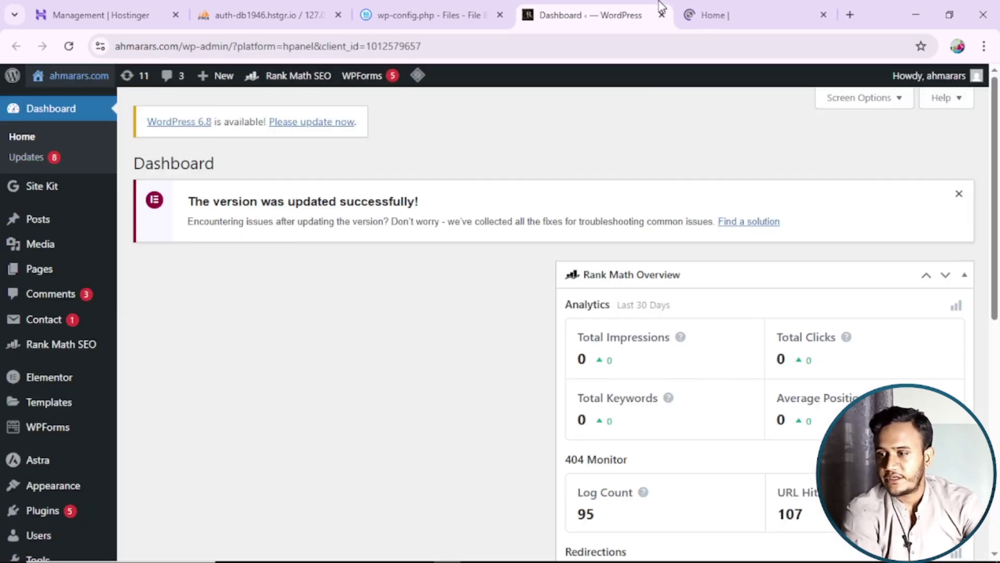
pyautogui.click(721, 6)
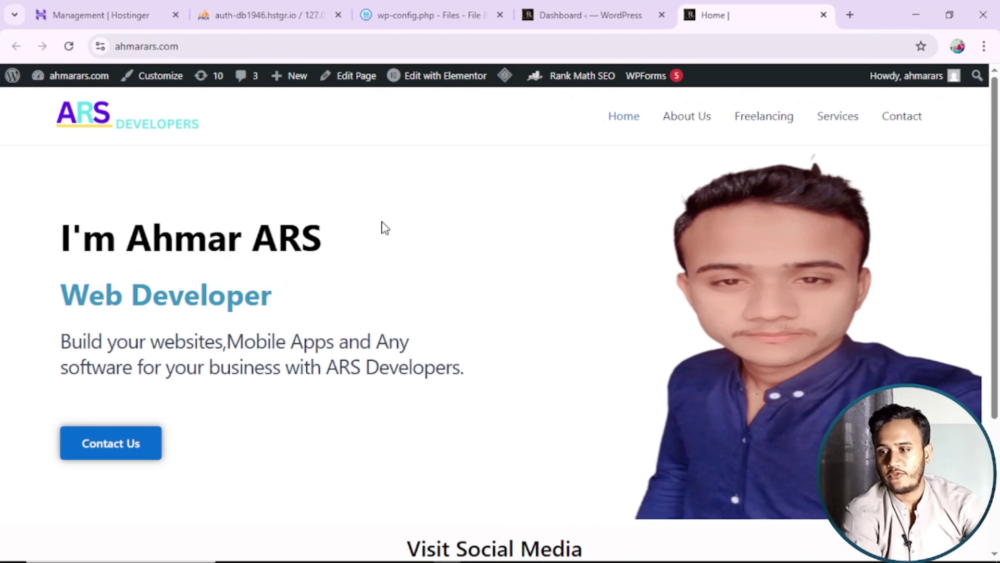
pyautogui.scroll(1, 388, 225)
# Load ahmarars.com in a fresh browser window and open its About Us page.
pyautogui.moveTo(312, 561)
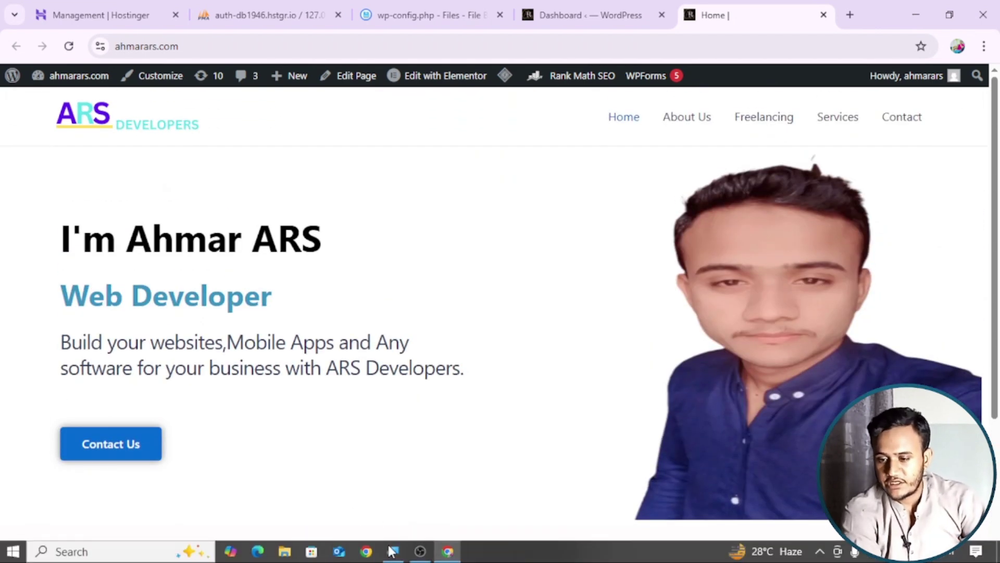
pyautogui.click(367, 552)
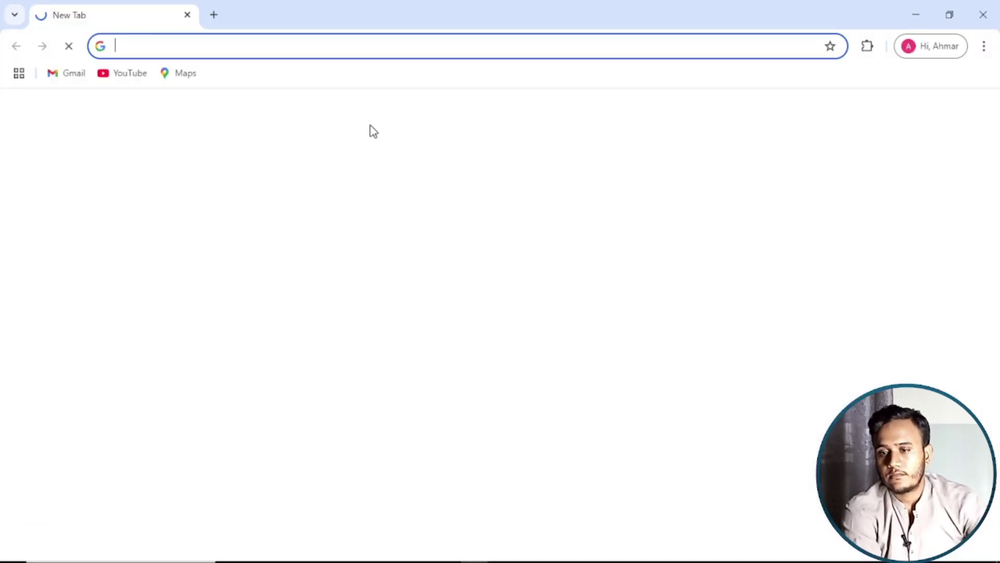
pyautogui.click(374, 50)
pyautogui.write('ahmarars.com')
pyautogui.press('Return')
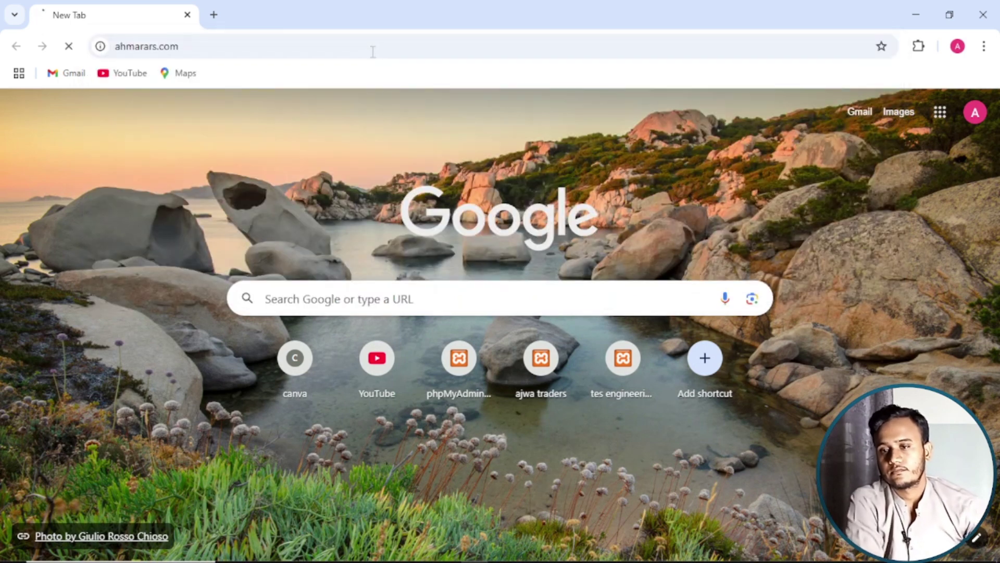
pyautogui.scroll(-2, 701, 358)
pyautogui.scroll(2, 701, 358)
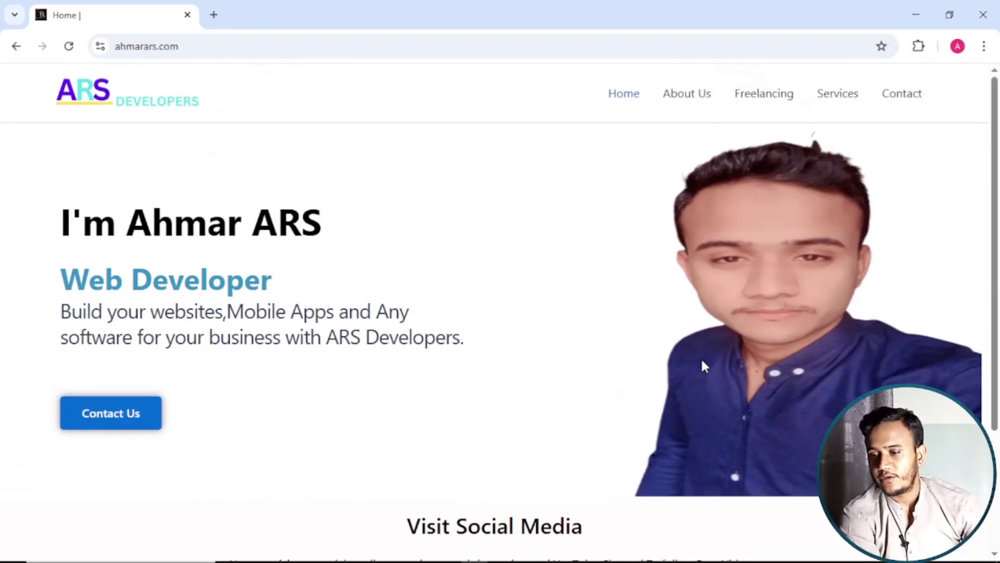
pyautogui.click(695, 99)
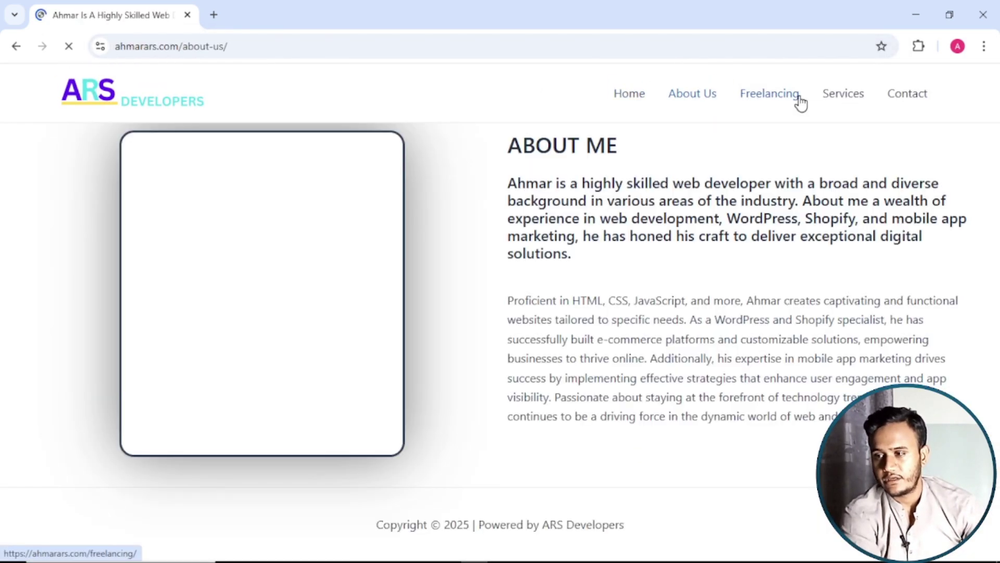